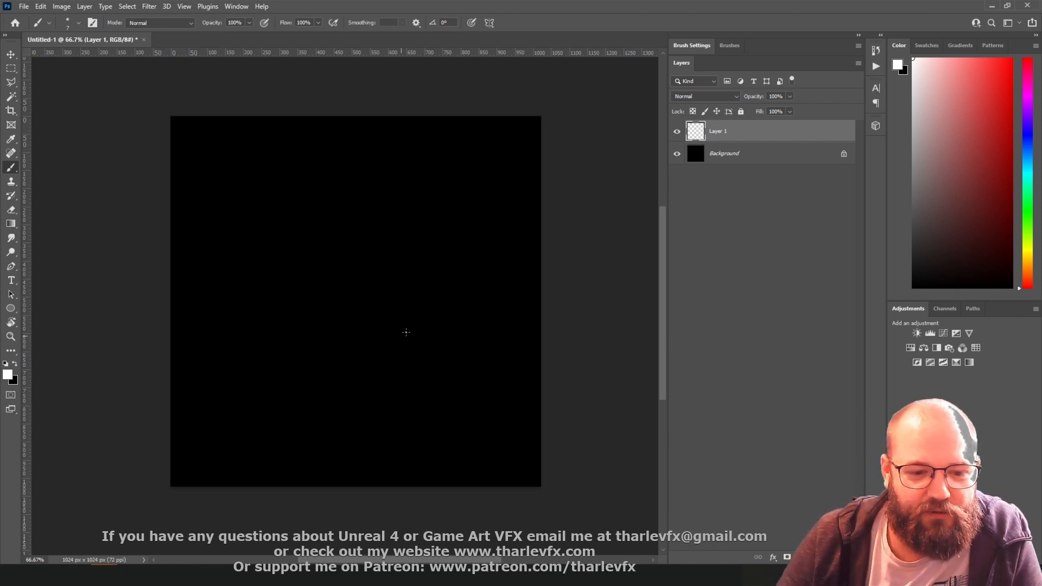
Sketch a simple white standing figure with an oval body and head on a roughly horizontal ground line across the canvas.
mouse_move(350, 343)
left_mouse_down()
mouse_move(349, 274)
mouse_move(352, 342)
left_mouse_up()
mouse_move(201, 358)
left_mouse_down()
mouse_move(369, 342)
mouse_move(510, 363)
left_mouse_up()
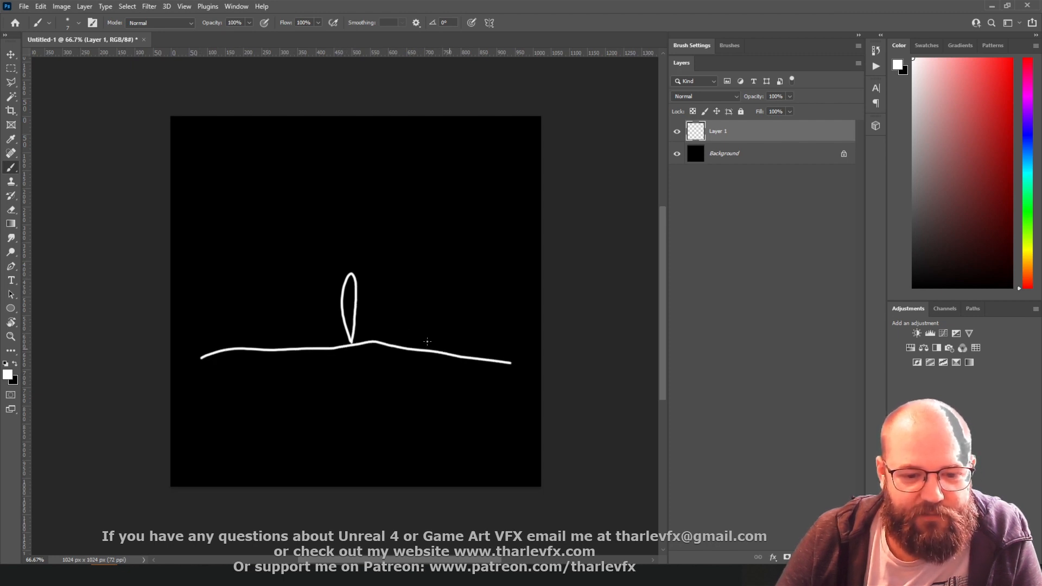
mouse_move(350, 274)
left_mouse_down()
mouse_move(349, 263)
mouse_move(350, 276)
left_mouse_up()
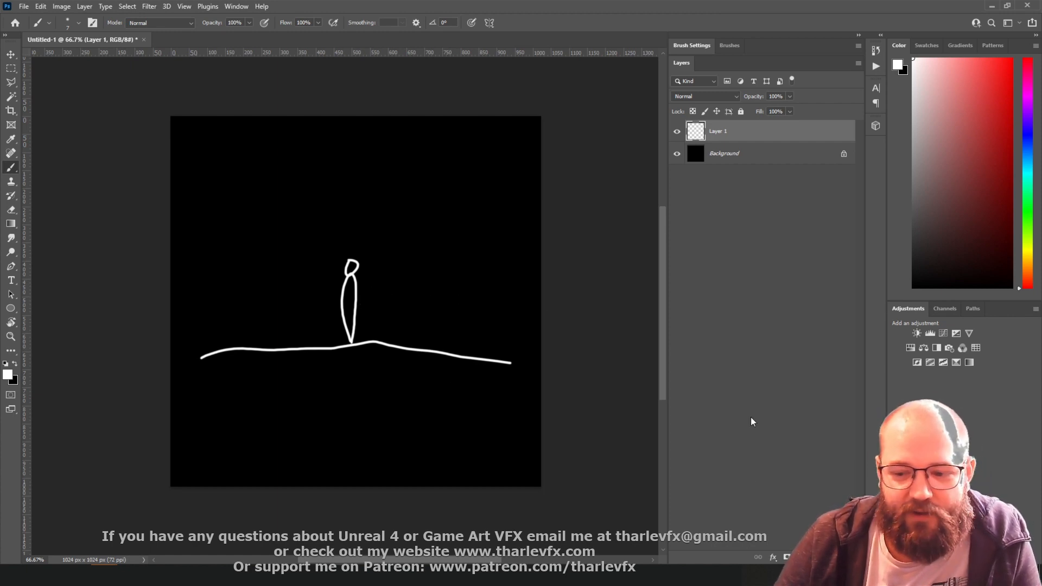
Add a new layer above Layer 1 and set the foreground color to saturated blue with hue 248°.
left_click(830, 557)
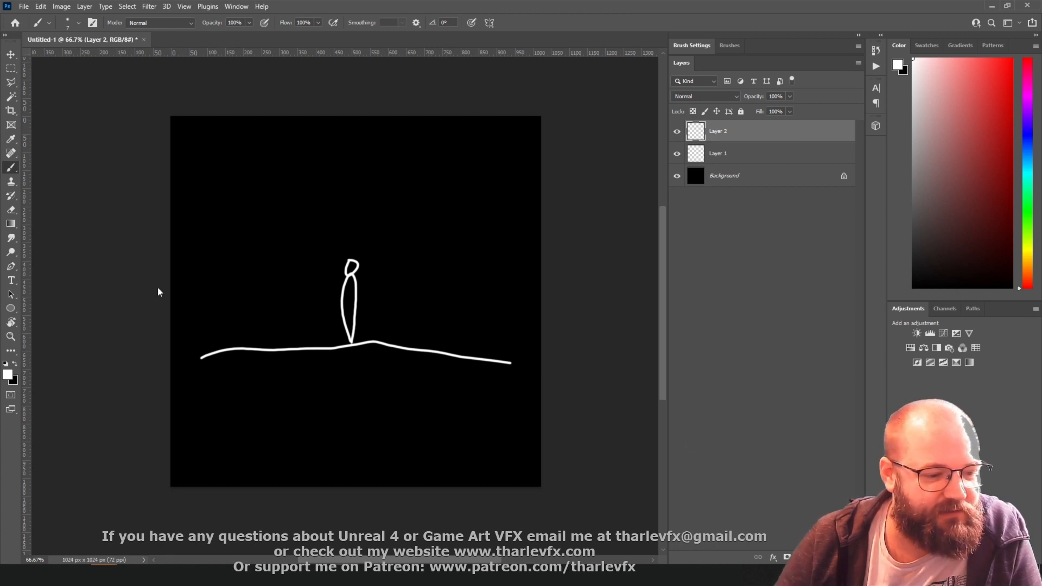
left_click(8, 379)
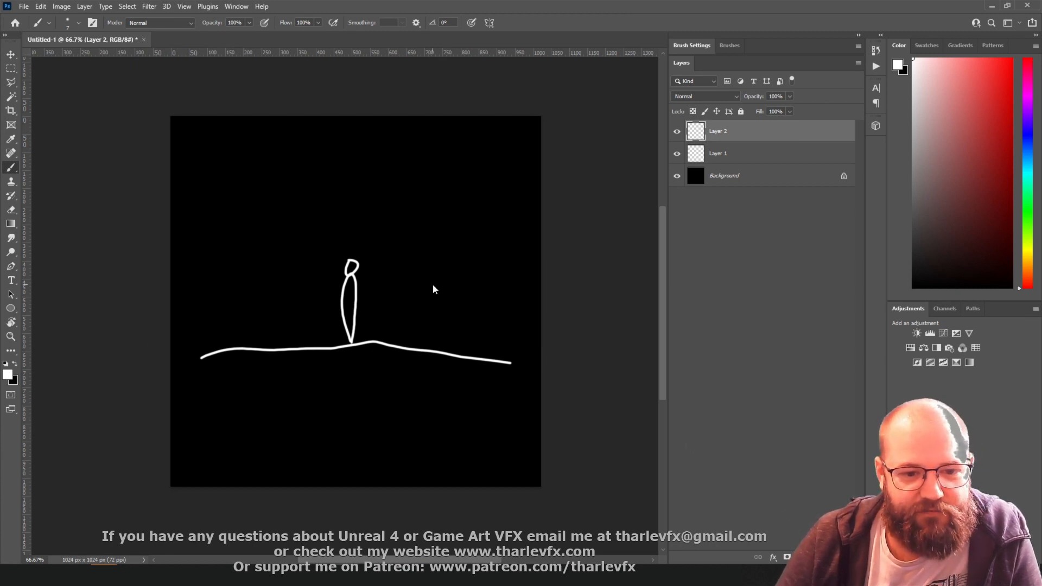
left_click(905, 349)
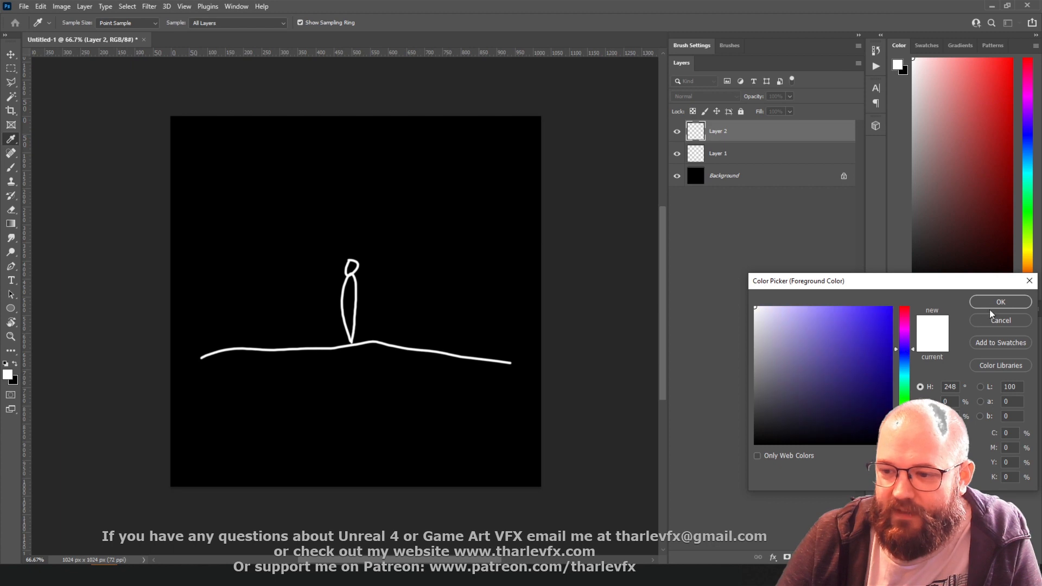
left_click(891, 308)
left_click(999, 302)
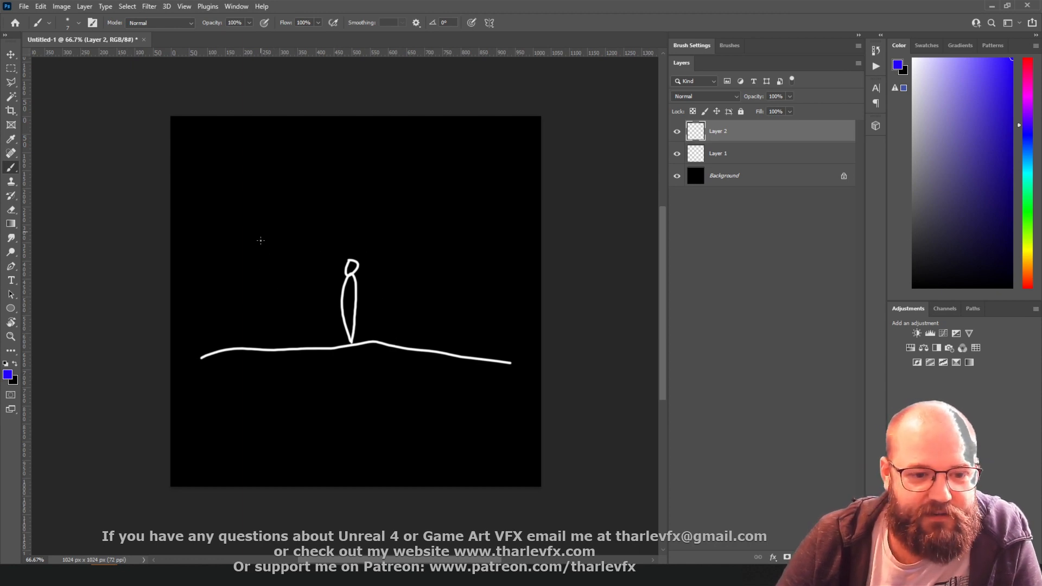
Try painting vertical blue strokes on both sides of the white figure on Layer 2.
left_click_drag(261, 232, 261, 296)
mouse_move(297, 234)
left_mouse_down()
mouse_move(286, 311)
mouse_move(308, 298)
left_mouse_up()
left_click_drag(409, 243, 410, 307)
left_click_drag(441, 242, 440, 304)
left_click_drag(461, 257, 454, 311)
left_click_drag(320, 236, 322, 285)
left_click_drag(374, 219, 375, 293)
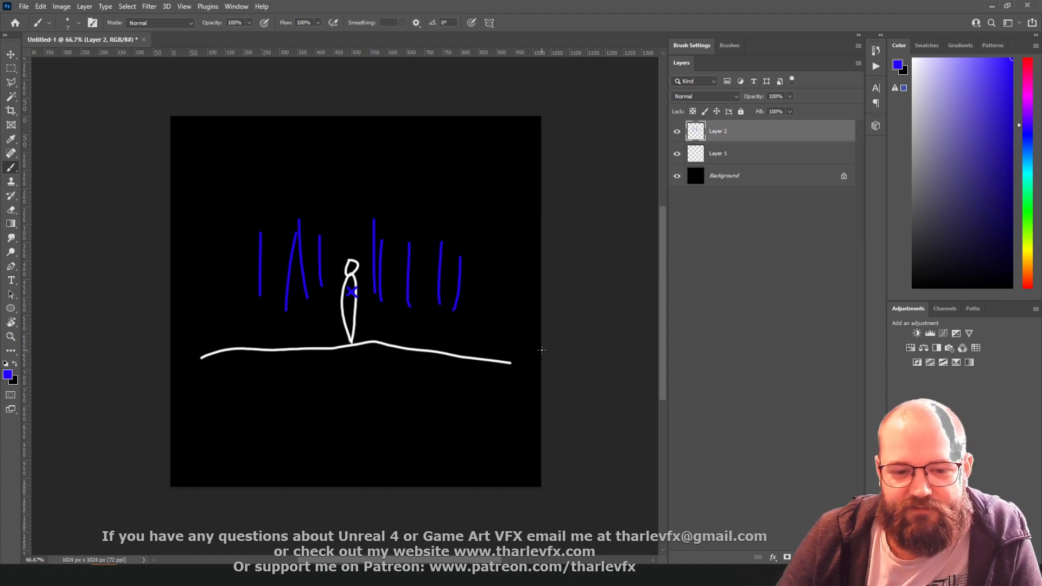
Undo the vertical blue strokes around the figure.
key("ctrl+z")
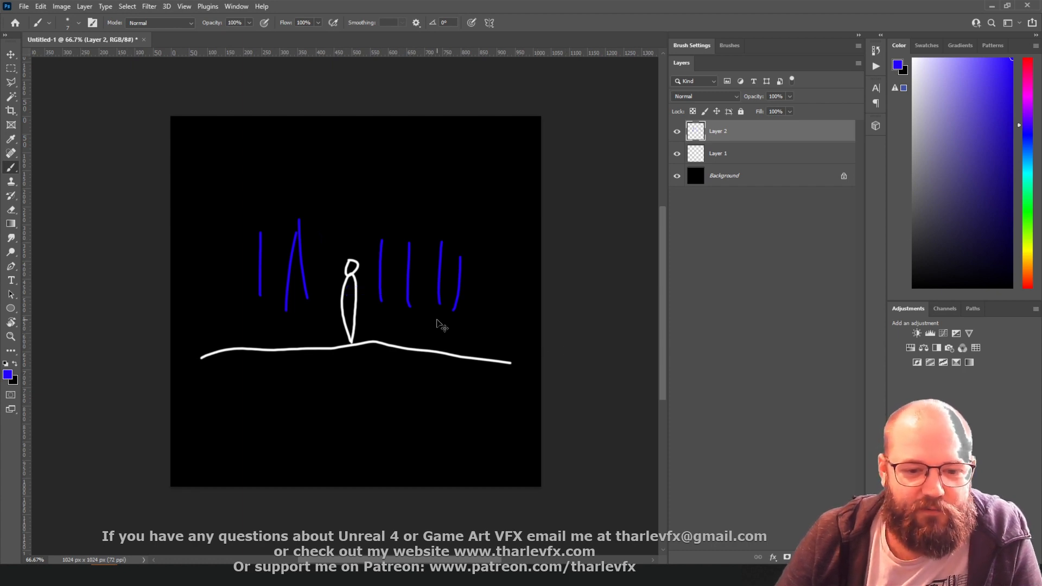
key("ctrl+z")
key("ctrl+z")
key("ctrl+z")
key("ctrl+z")
key("ctrl+z")
key("ctrl+z")
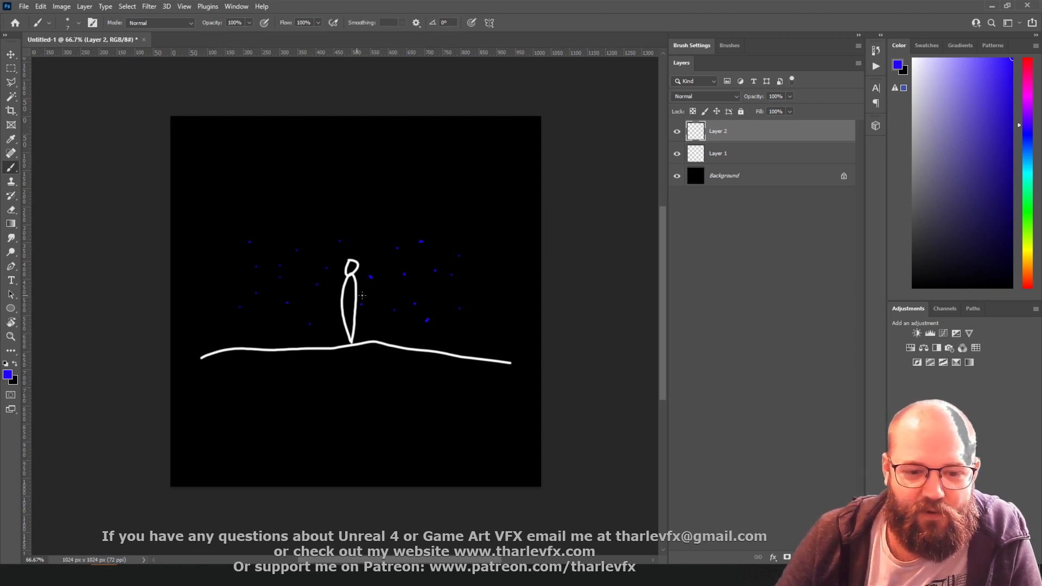
Try a white arrow extending sideways from the figure's body on Layer 1 and undo it.
left_click(734, 156)
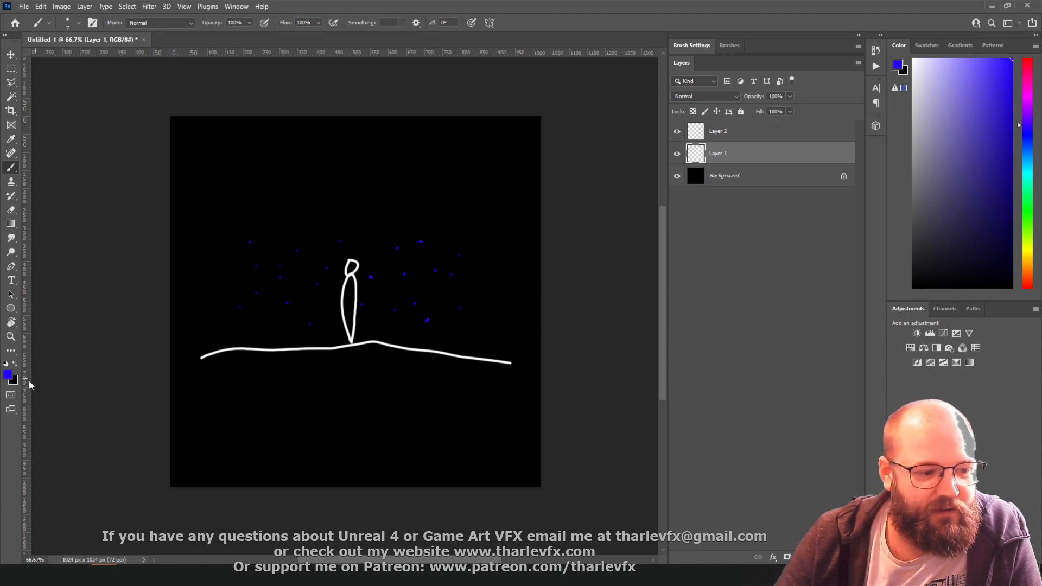
left_click(14, 381)
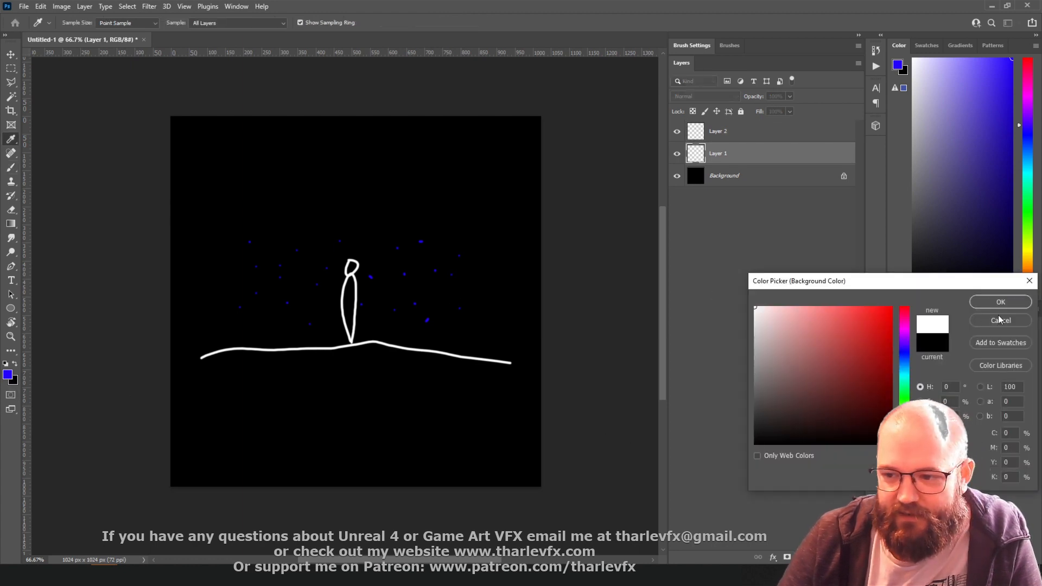
left_click(1001, 302)
key("b")
key("x")
mouse_move(352, 298)
left_mouse_down()
mouse_move(454, 298)
mouse_move(443, 305)
left_mouse_up()
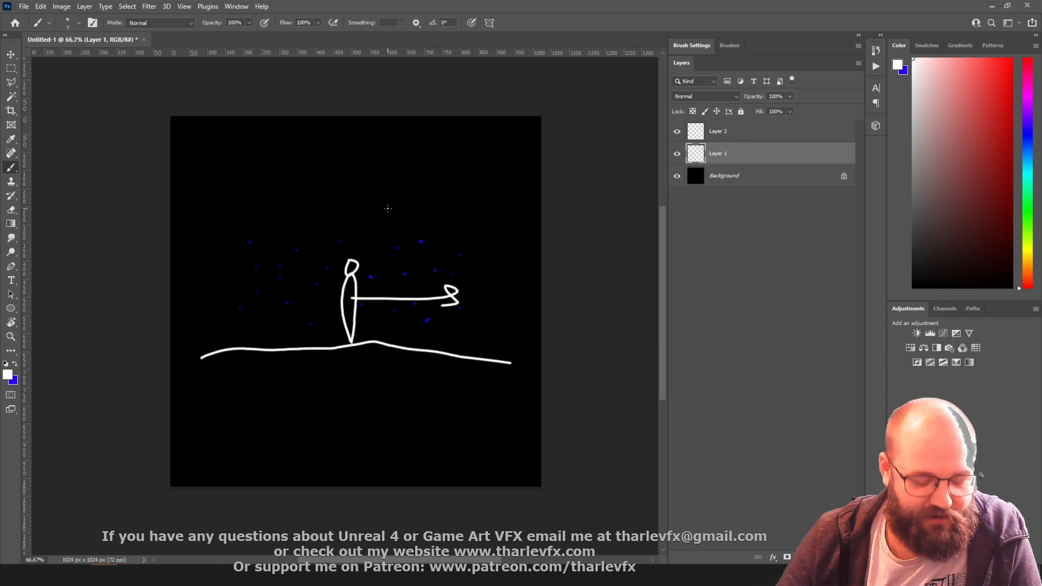
key("ctrl+z")
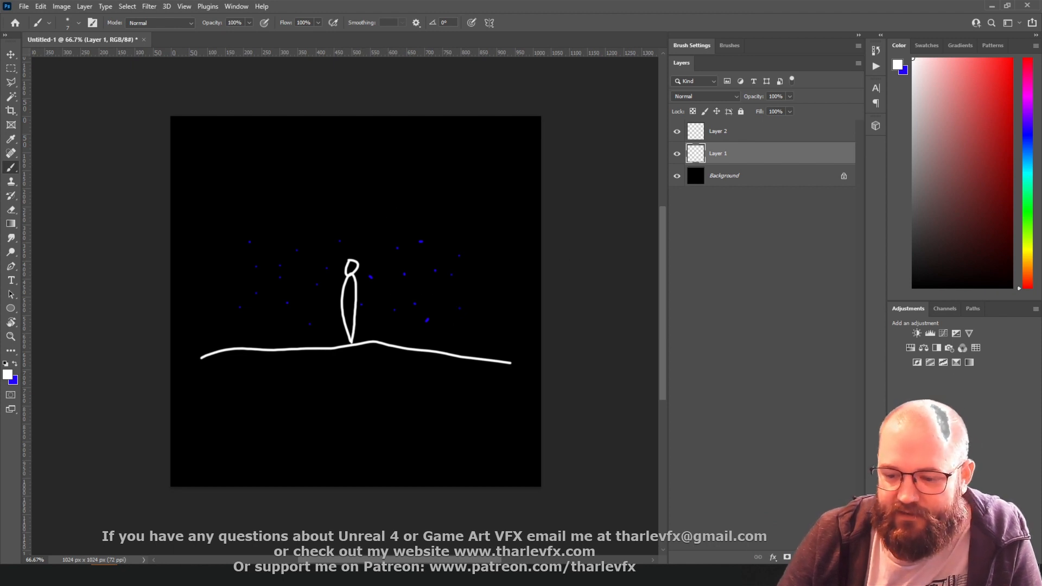
Add a new layer, place it above Layer 2, and set the foreground color to bright yellow.
key("ctrl+shift+alt+n")
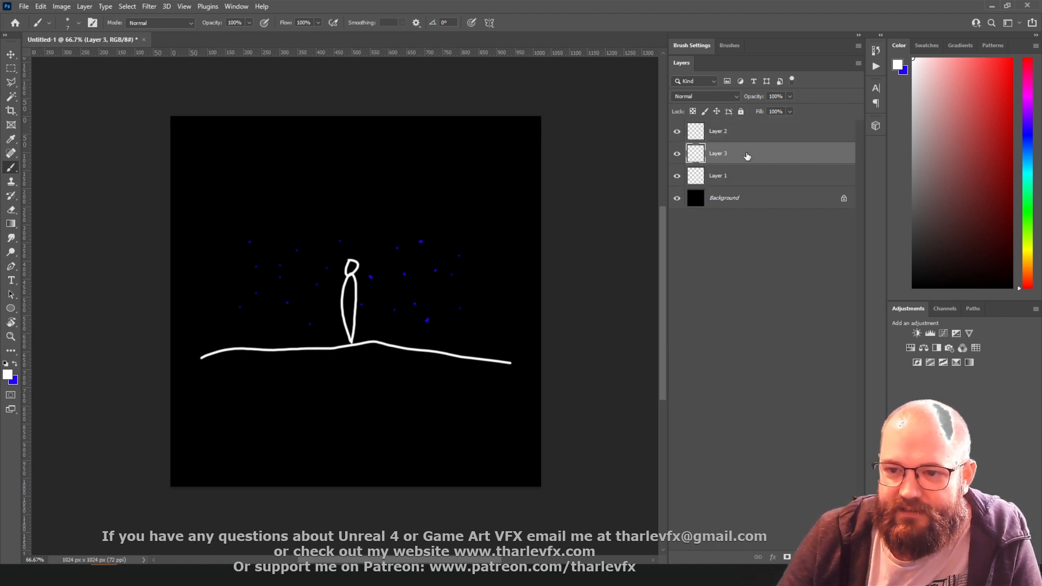
left_click_drag(747, 156, 745, 128)
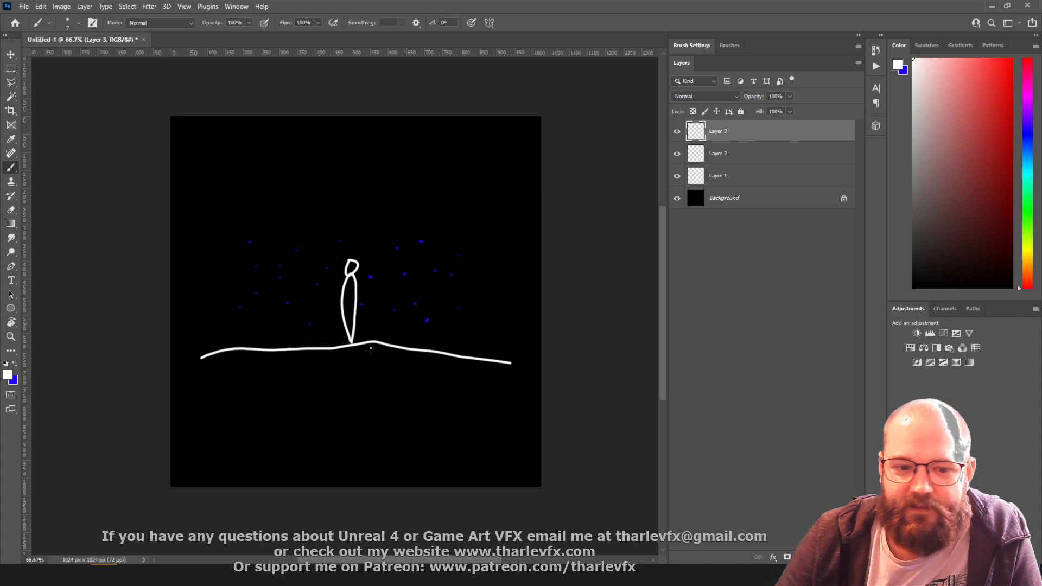
left_click(8, 374)
left_click(905, 419)
left_click_drag(881, 379, 905, 314)
left_click(983, 304)
Paint yellow side and top edges of a box around the figure and dots, plus a line from the figure's center to the right edge.
left_click_drag(241, 249, 247, 342)
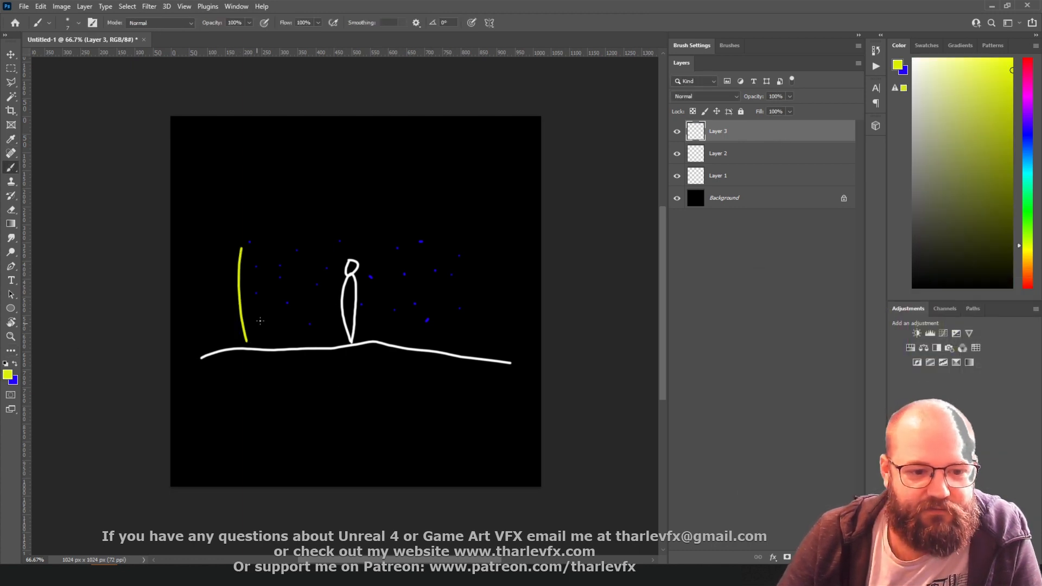
left_click_drag(468, 251, 469, 374)
left_click_drag(250, 243, 472, 246)
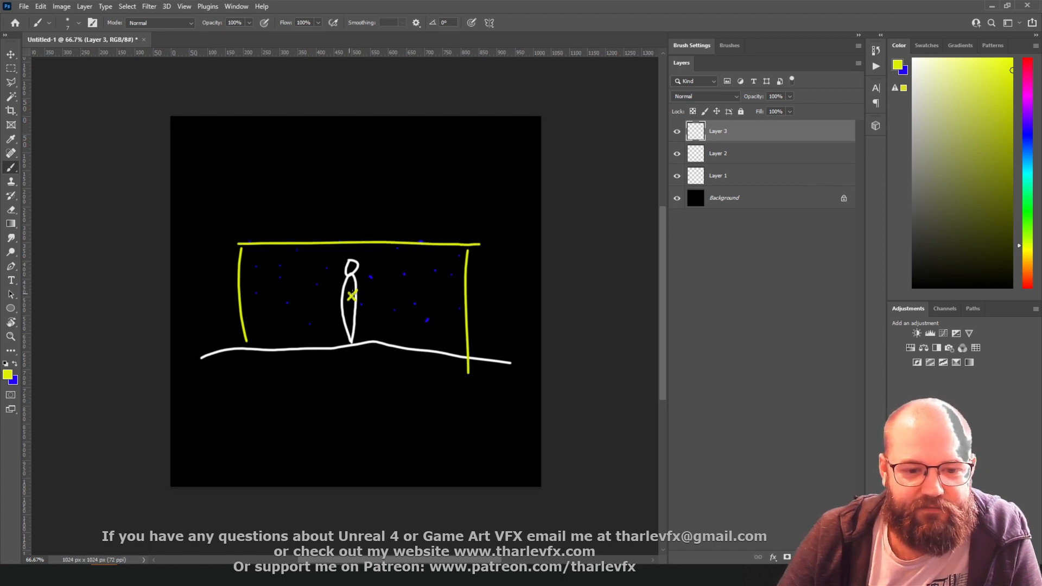
left_click_drag(352, 296, 457, 295)
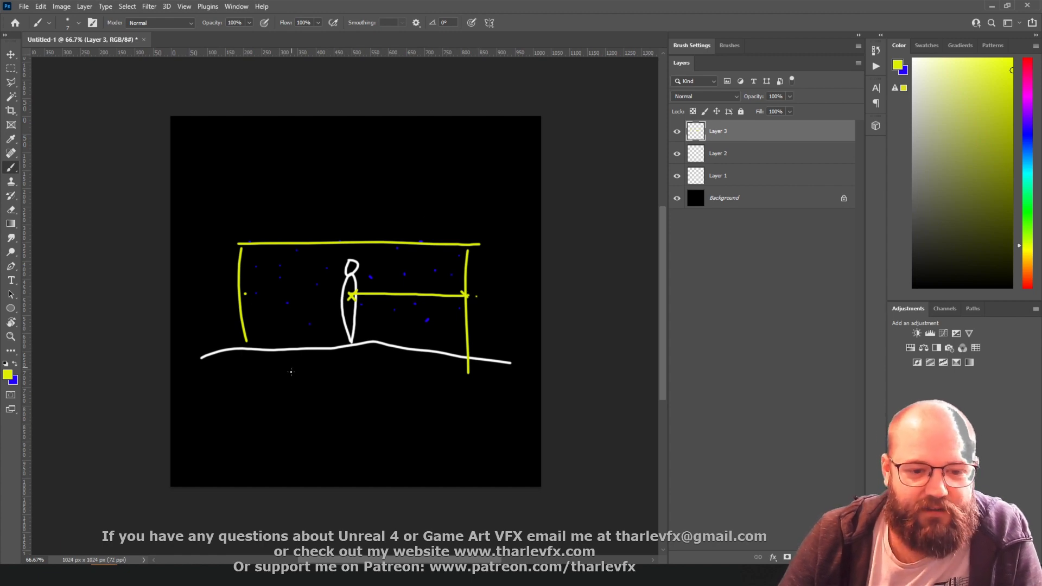
Switch to Unreal Editor and move the NE_BoxBased_System particle actor back and forth across the arena to test its particles.
key("alt+Tab")
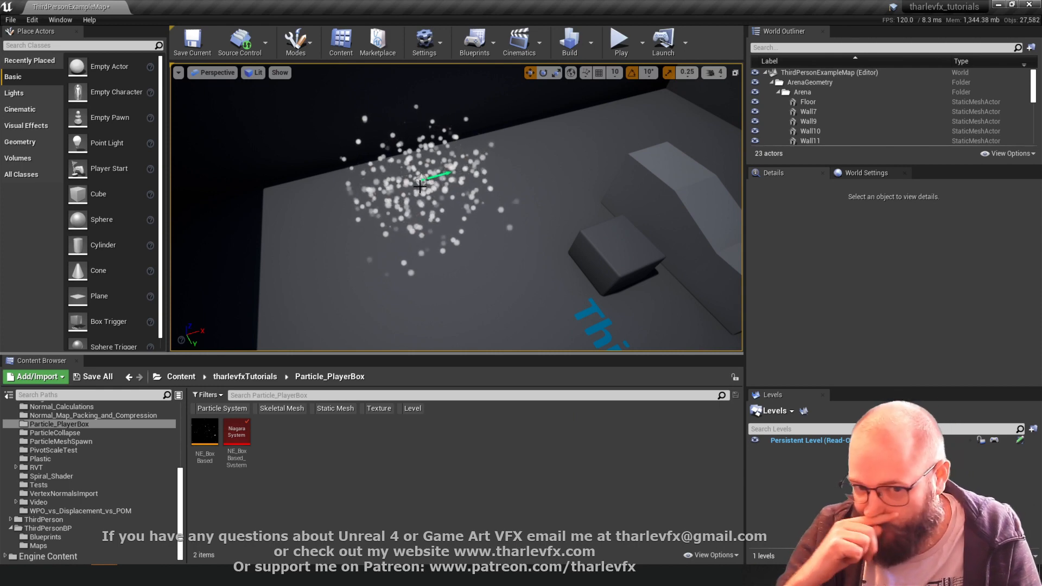
left_click(356, 222)
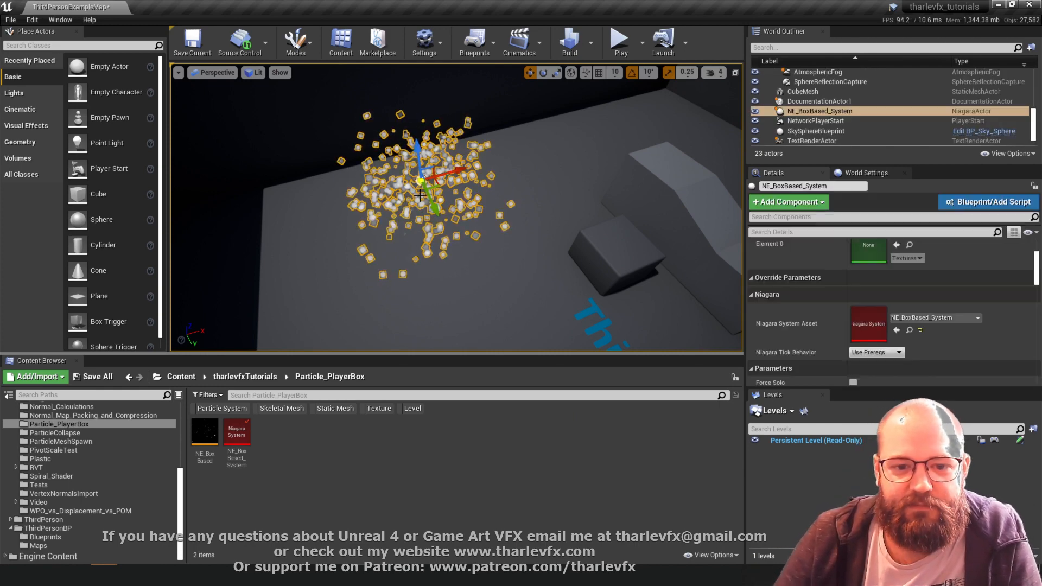
left_click_drag(471, 258, 603, 283, "alt")
left_click_drag(433, 232, 698, 195)
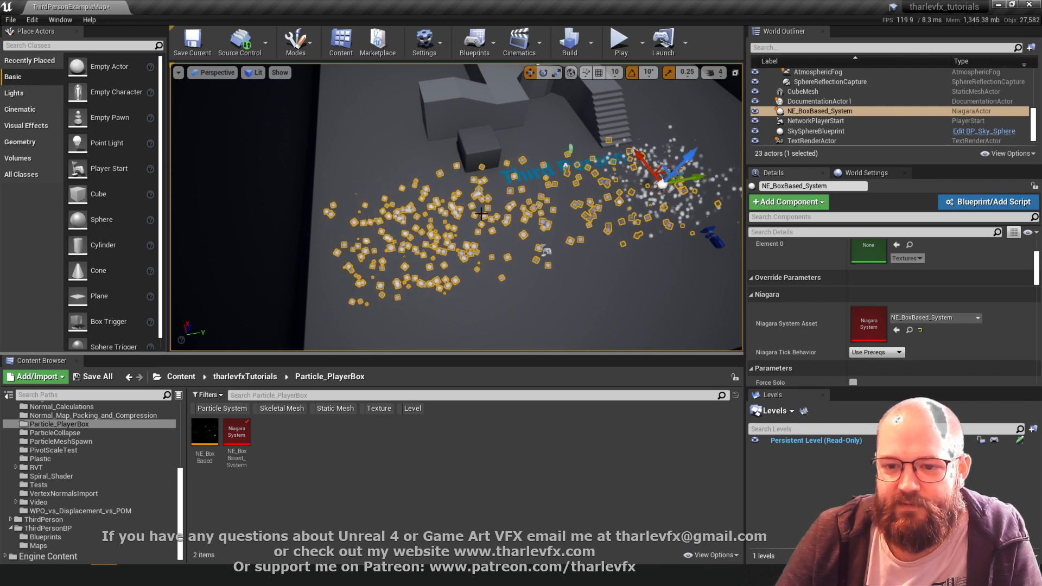
key("s")
right_click_drag(610, 224, 643, 195)
left_click_drag(612, 214, 399, 231)
right_click_drag(448, 268, 380, 266)
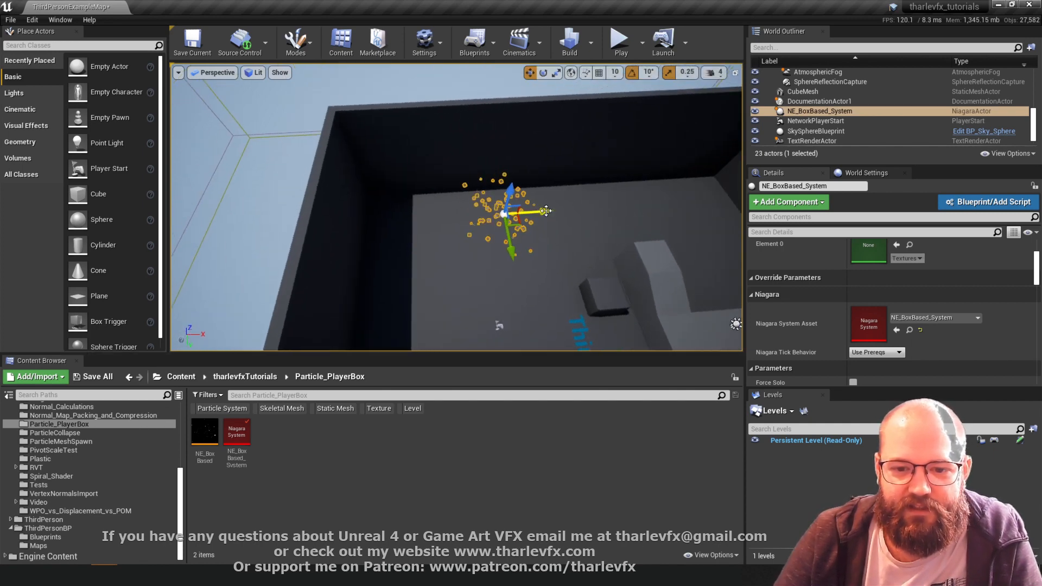
mouse_move(530, 212)
left_mouse_down()
mouse_move(662, 204)
mouse_move(533, 210)
mouse_move(547, 208)
left_mouse_up()
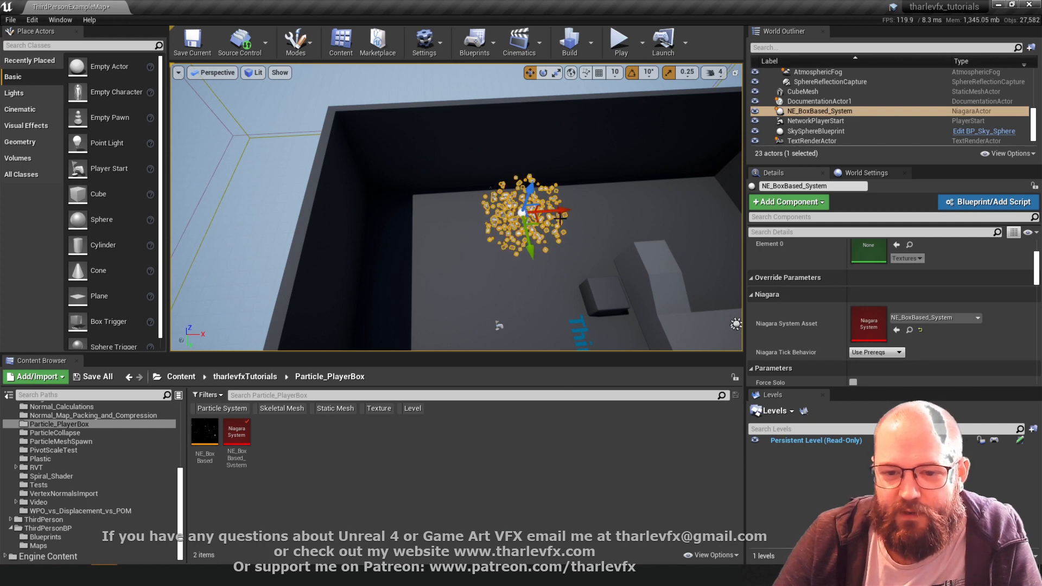
left_click_drag(556, 210, 562, 211)
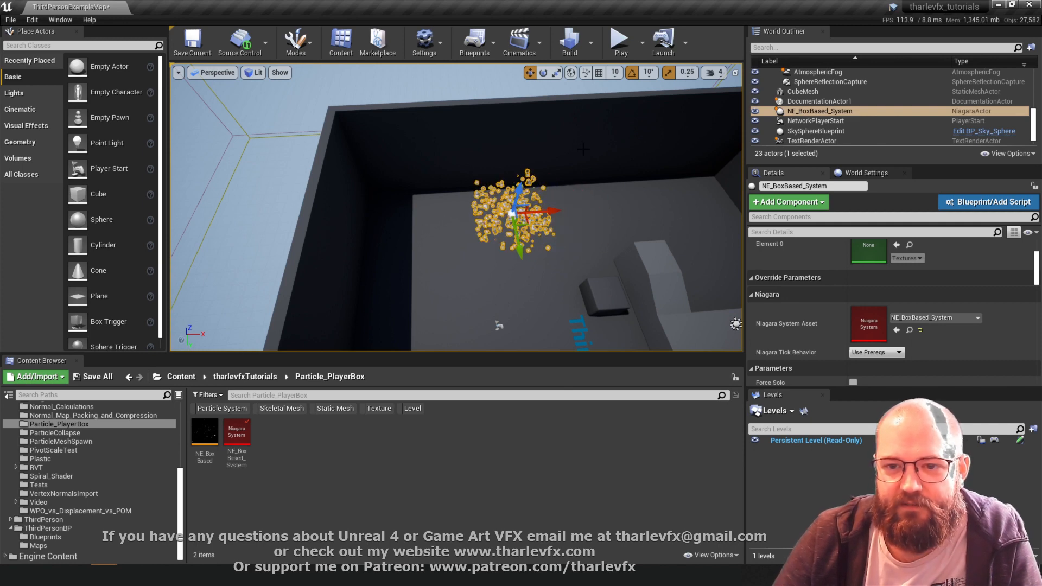
Play the level, run the character around the arena to examine the particles surrounding it, and stop the session.
left_click(620, 41)
left_click(545, 313)
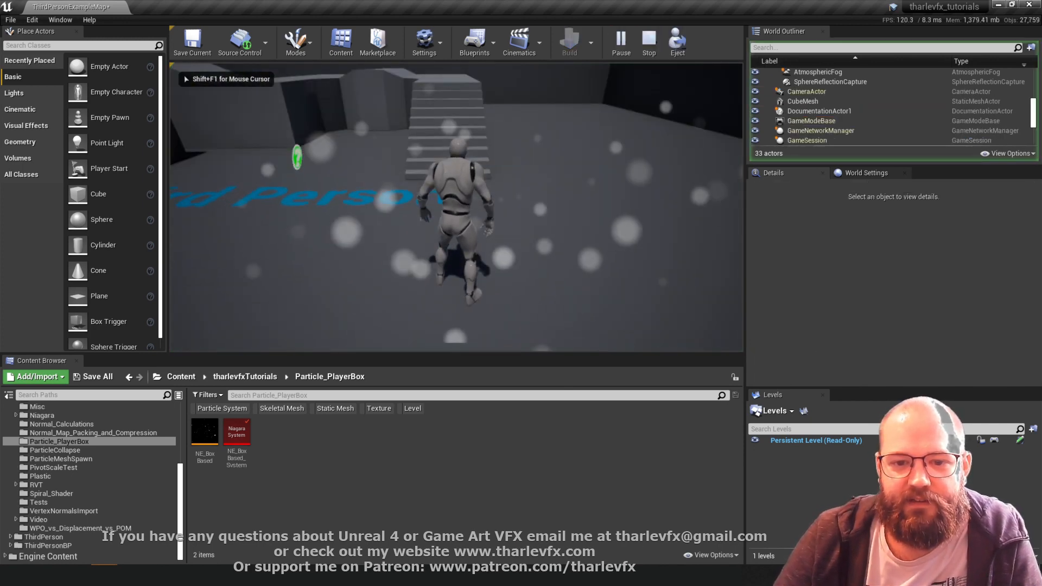
key("s")
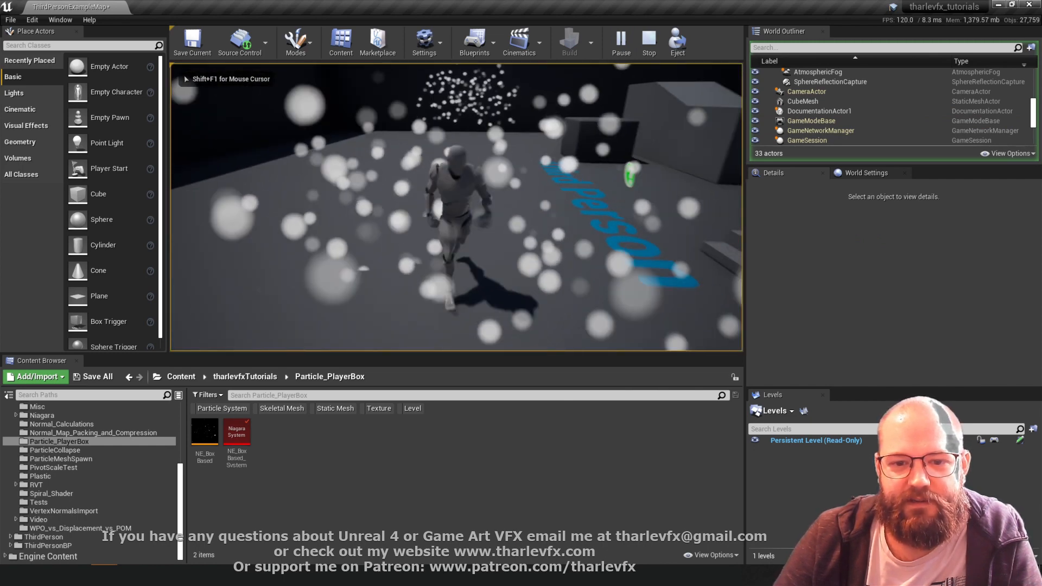
key("d")
key("w")
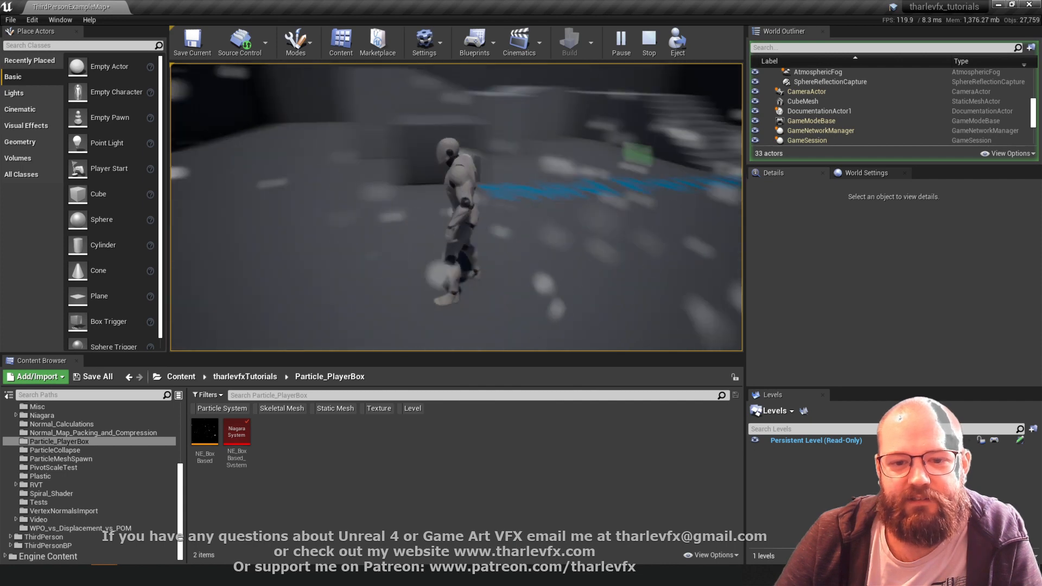
key("w")
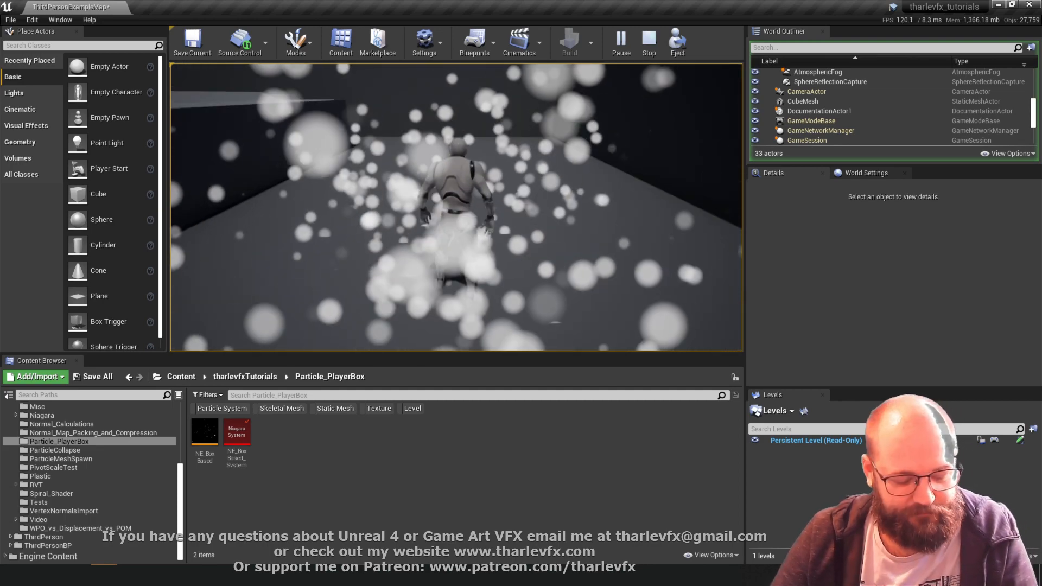
key("Escape")
Create a Niagara emitter from the Hanging Particulates template in the Particle_PlayerBox folder, name it NE_Class_Box, and open it.
right_click(314, 467)
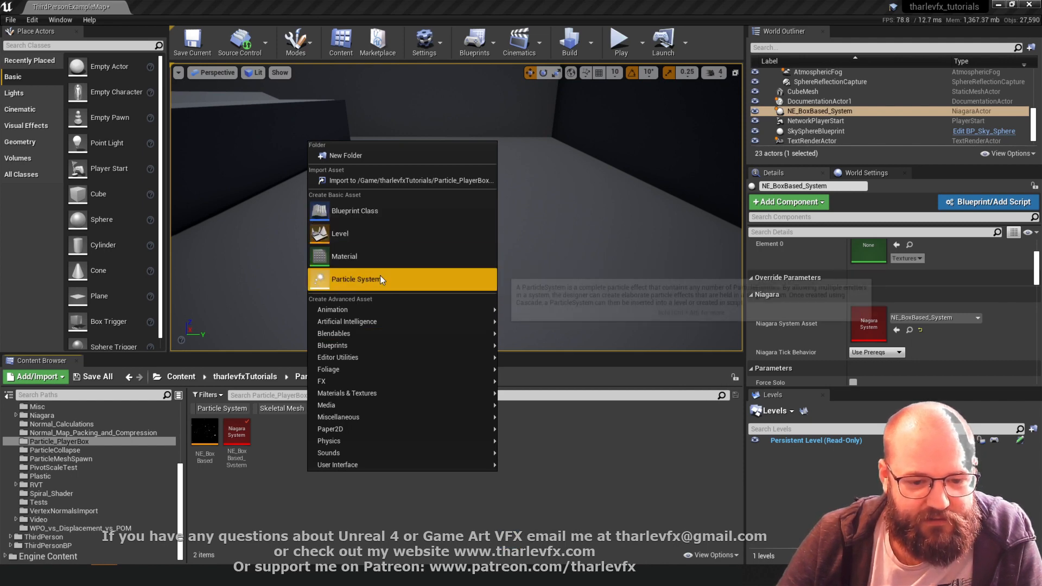
mouse_move(343, 382)
left_click(563, 435)
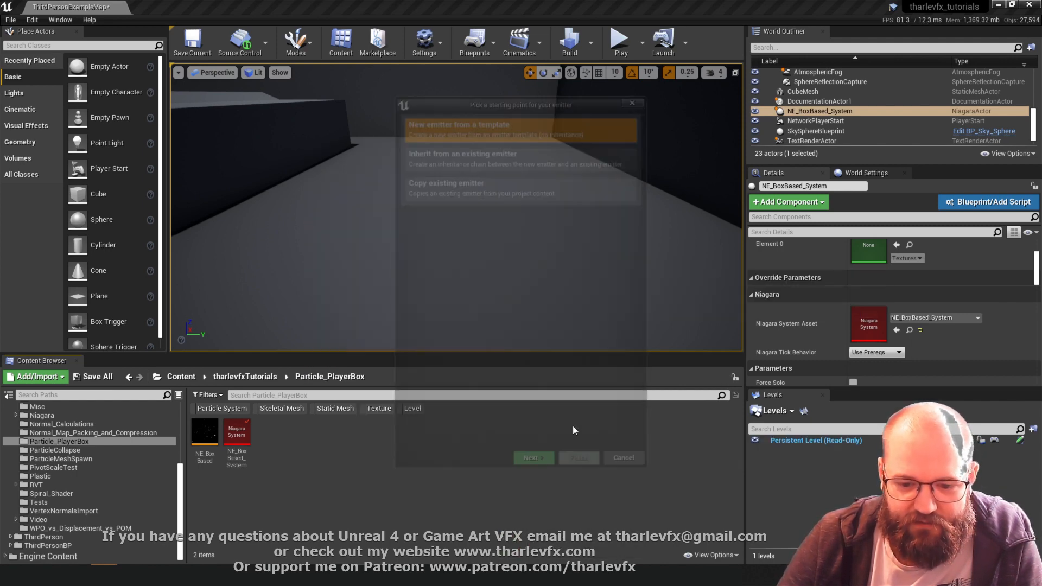
left_click(534, 465)
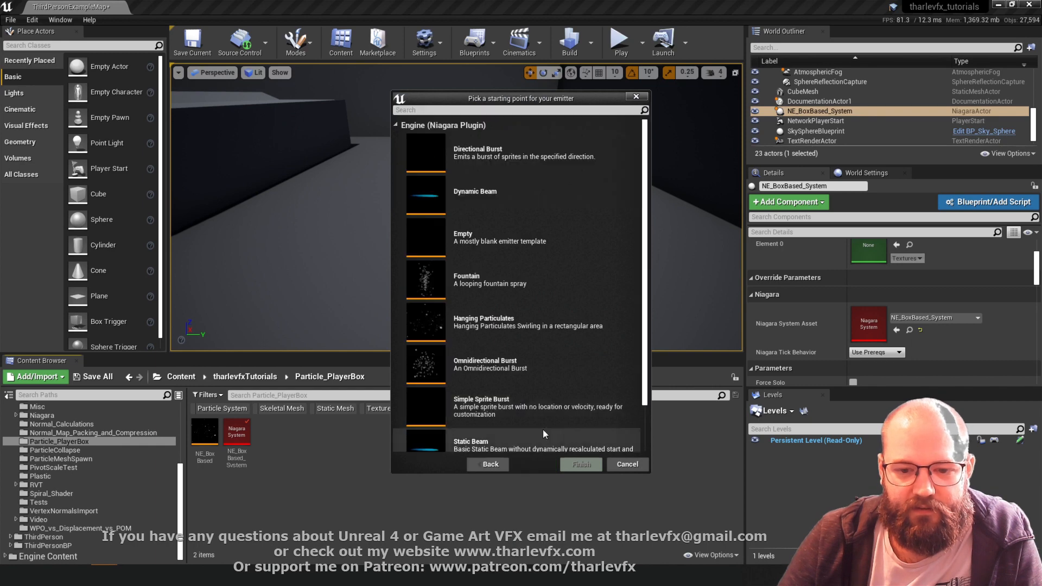
left_click(500, 326)
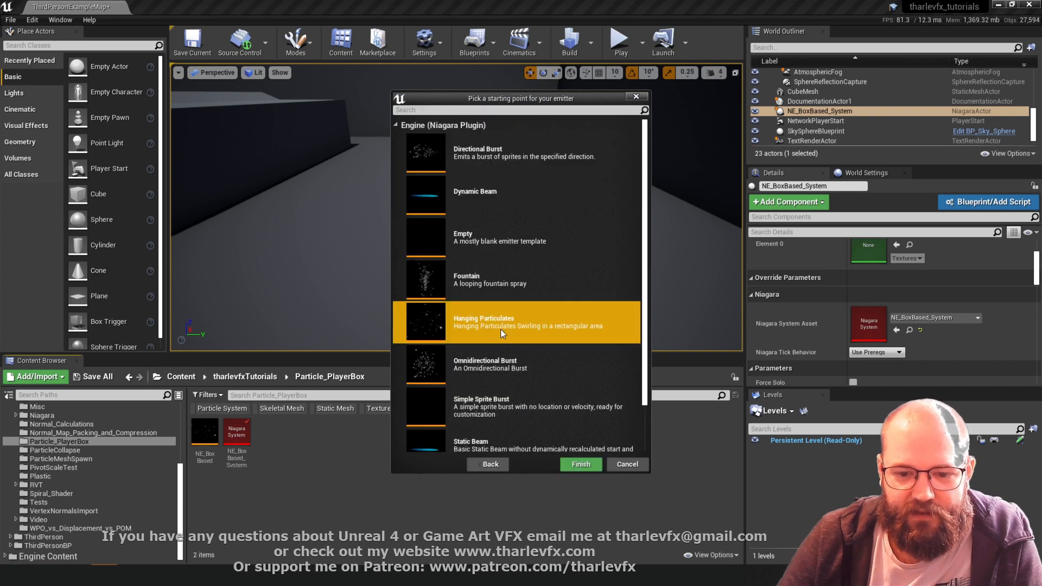
left_click(580, 464)
type("NE")
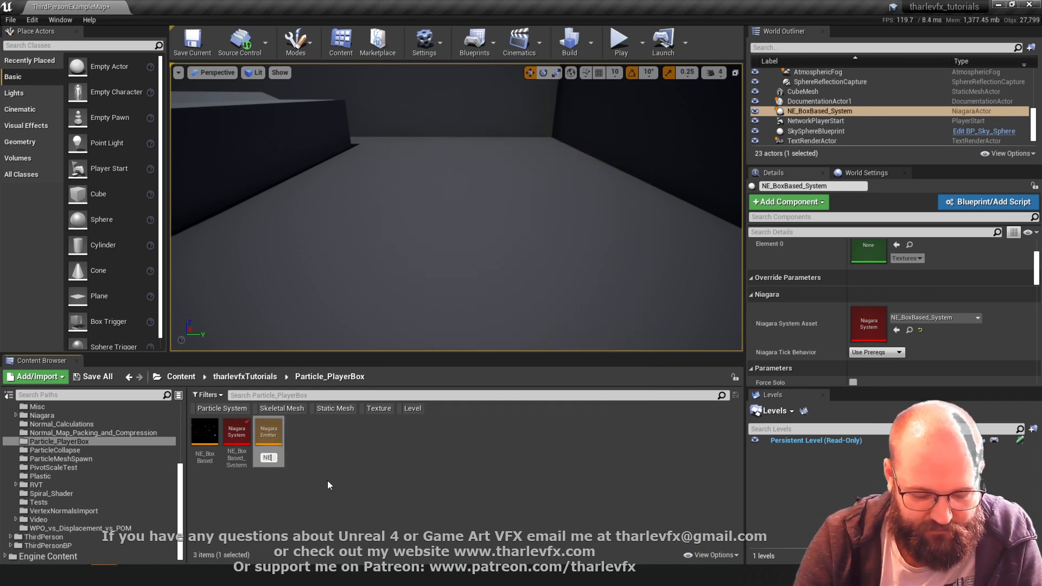
type("_Class-Box")
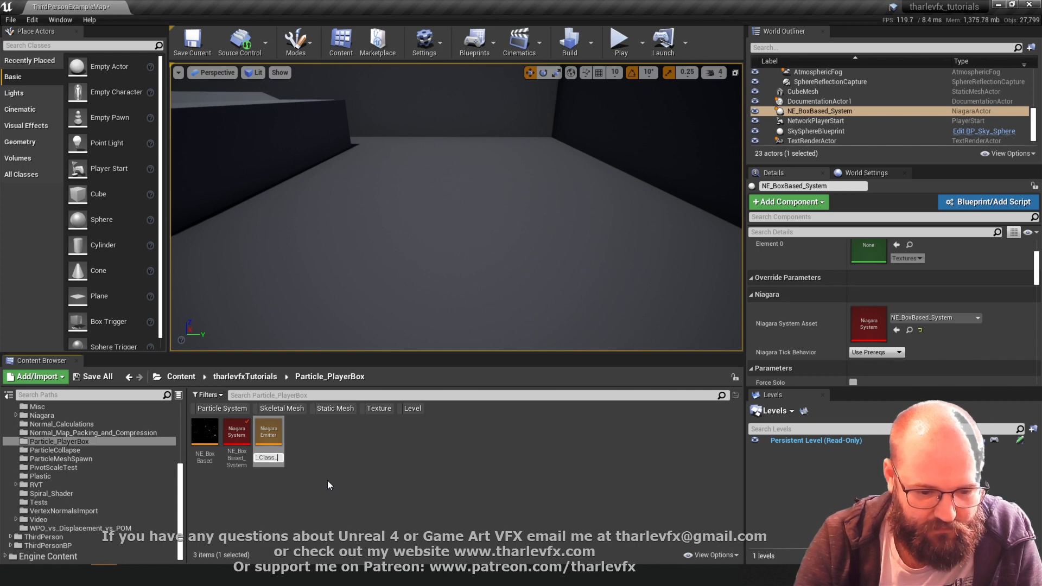
key("Return")
double_click(269, 431)
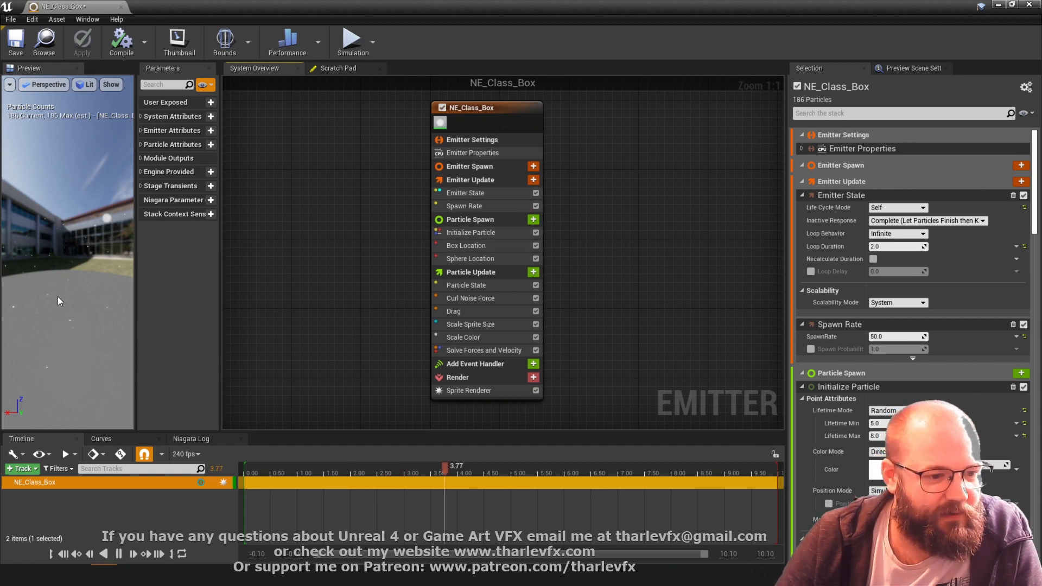
Set the Initialize Particle module's uniform sprite size range to a minimum of 10 and a maximum of 15.
left_click(472, 232)
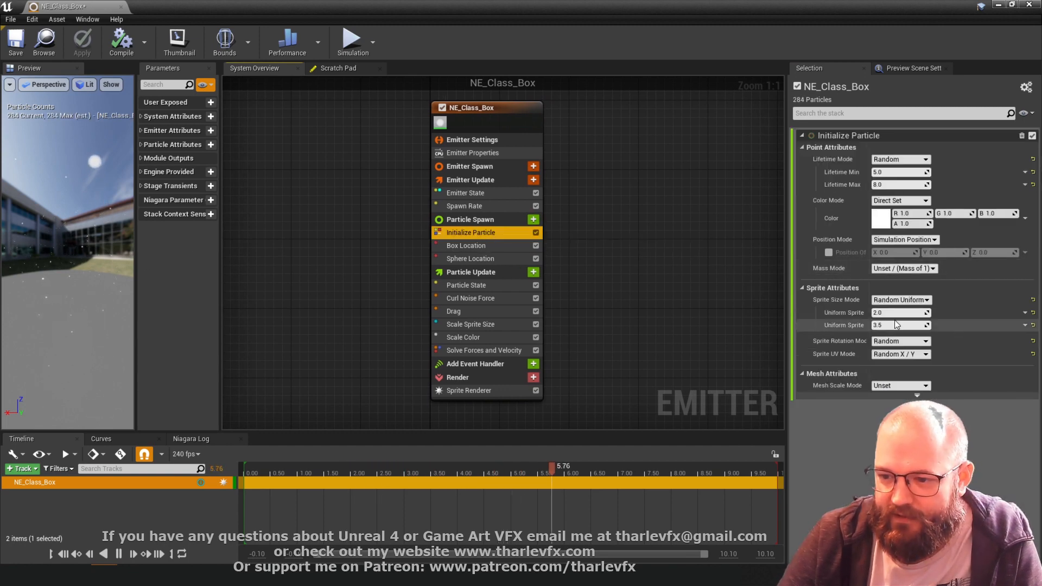
left_click(900, 314)
type("10")
key("Tab")
type("15")
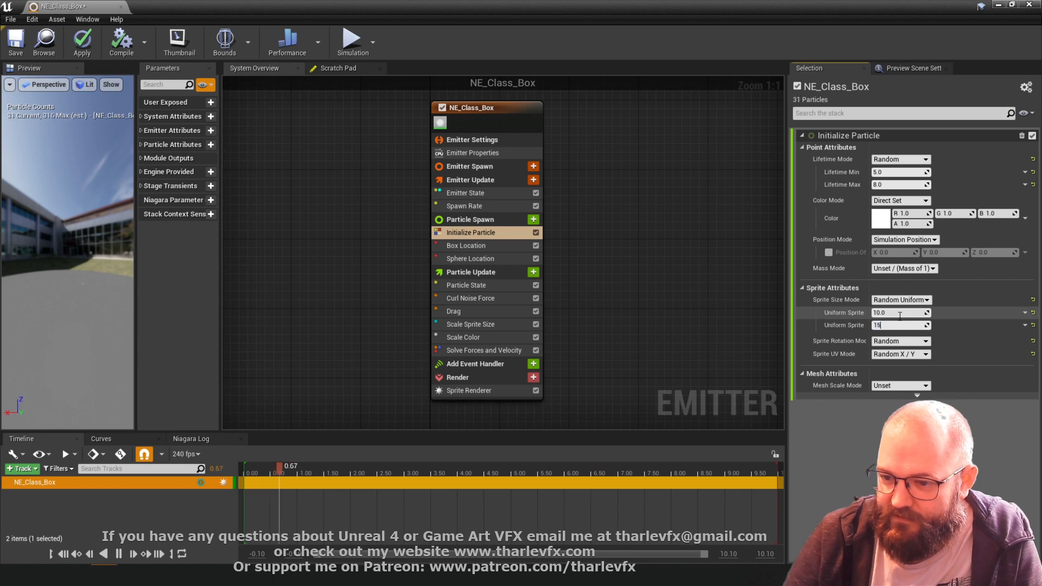
key("Return")
mouse_move(81, 271)
left_mouse_down()
mouse_move(76, 280)
mouse_move(93, 266)
mouse_move(81, 274)
left_mouse_up()
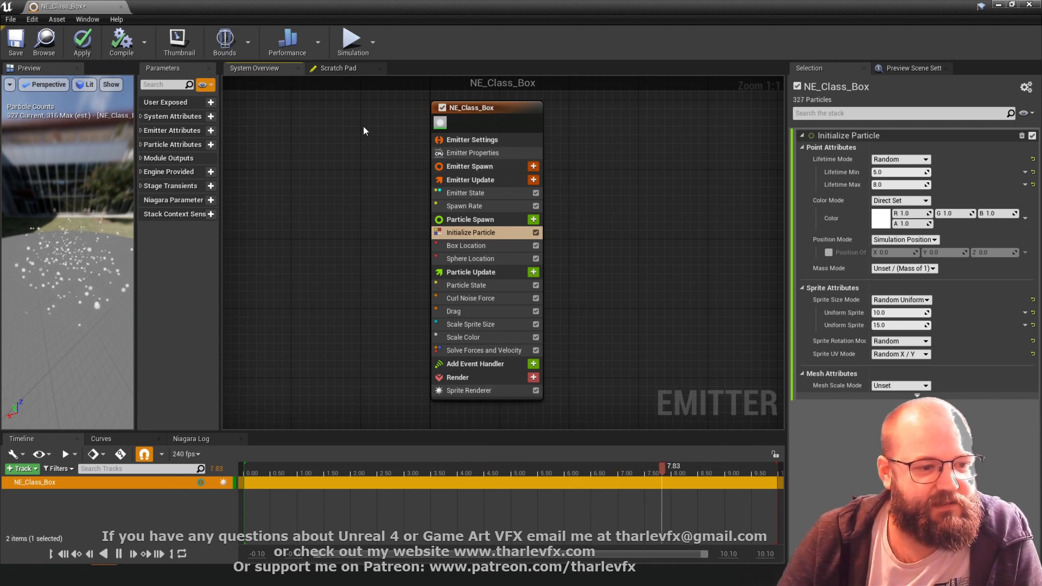
Open the Scratch Pad and adjust the widths of its script list and the stack details area.
left_click(338, 68)
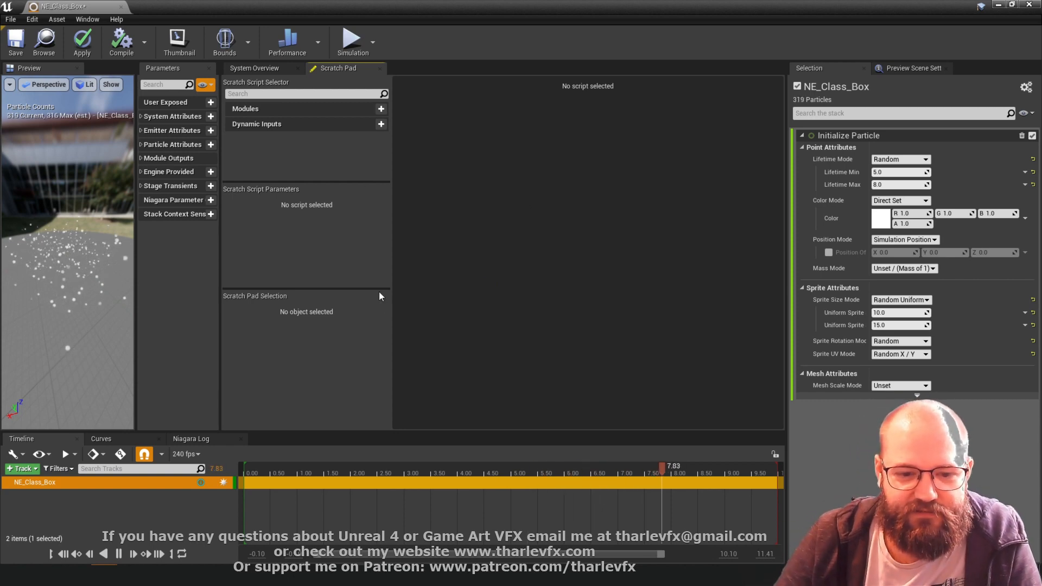
left_click_drag(395, 292, 368, 288)
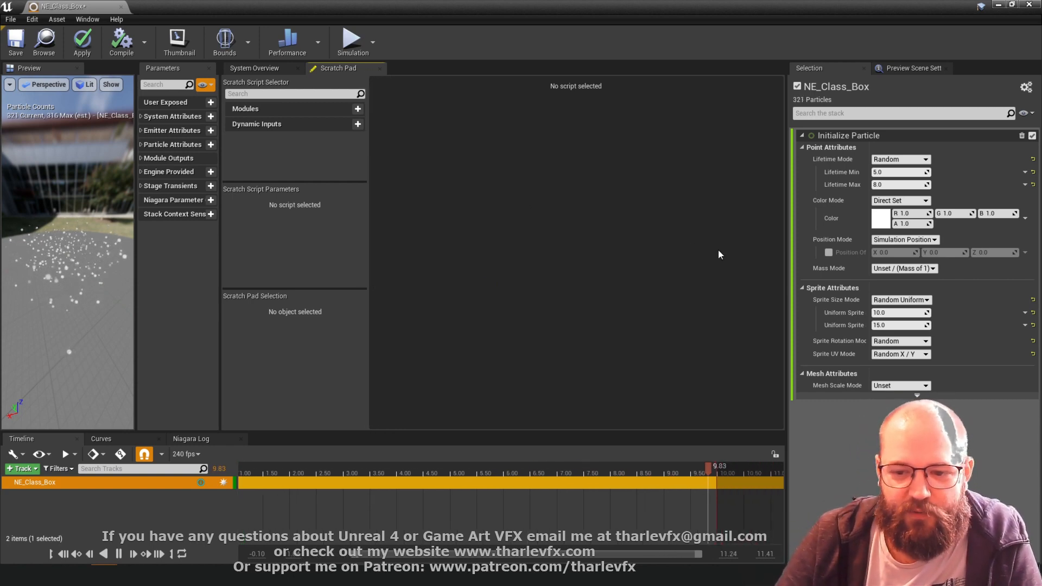
left_click_drag(786, 328, 798, 329)
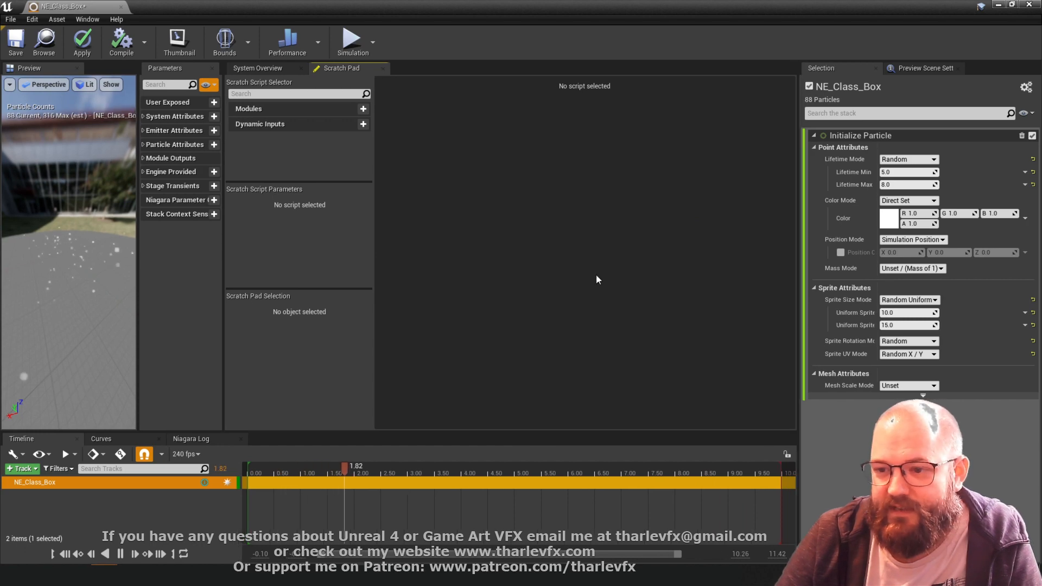
Review the Box Location and Initialize Particle modules in the emitter stack and return to the Scratch Pad.
left_click(255, 68)
left_click(459, 245)
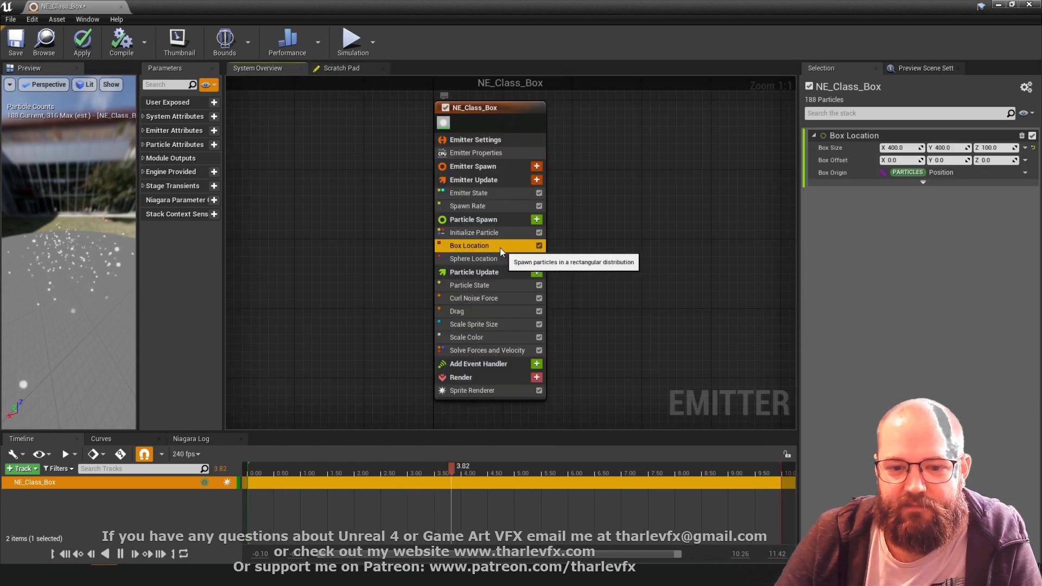
left_click(455, 236)
left_click(342, 68)
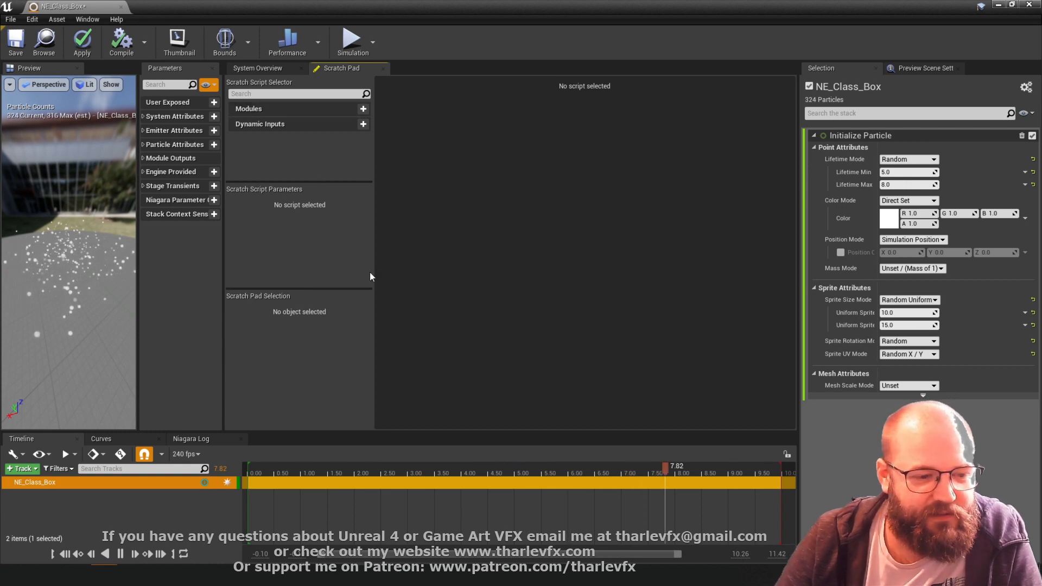
Create a new scratch pad module and name it KeepToBox.
left_click(363, 109)
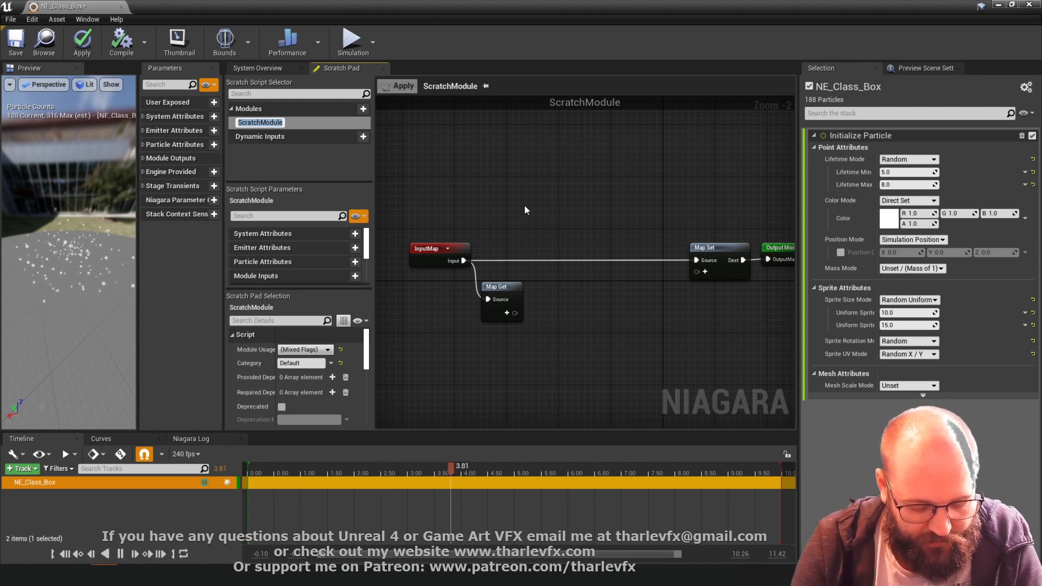
type("Keep")
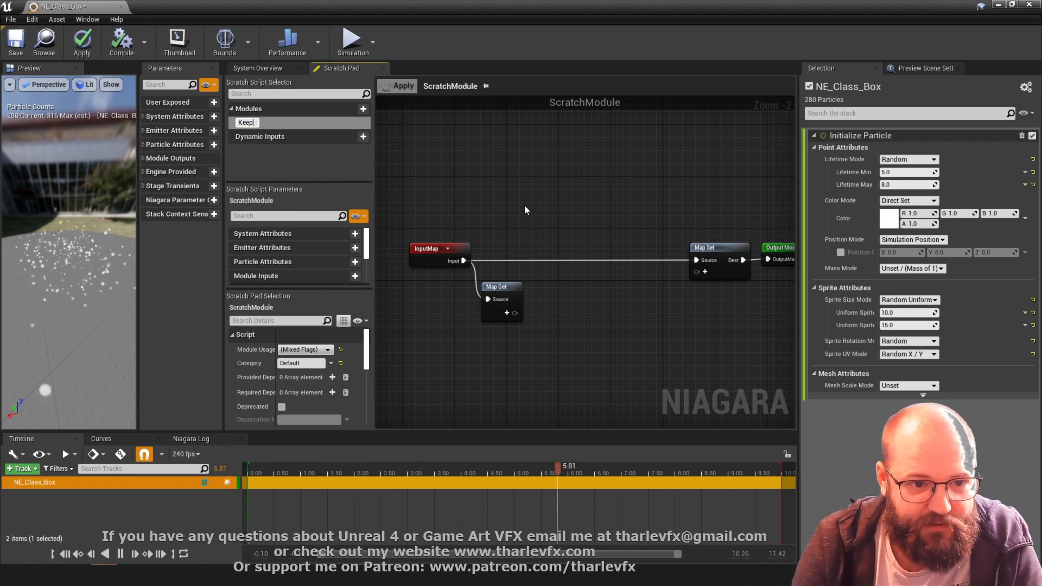
type("ToBox")
key("Return")
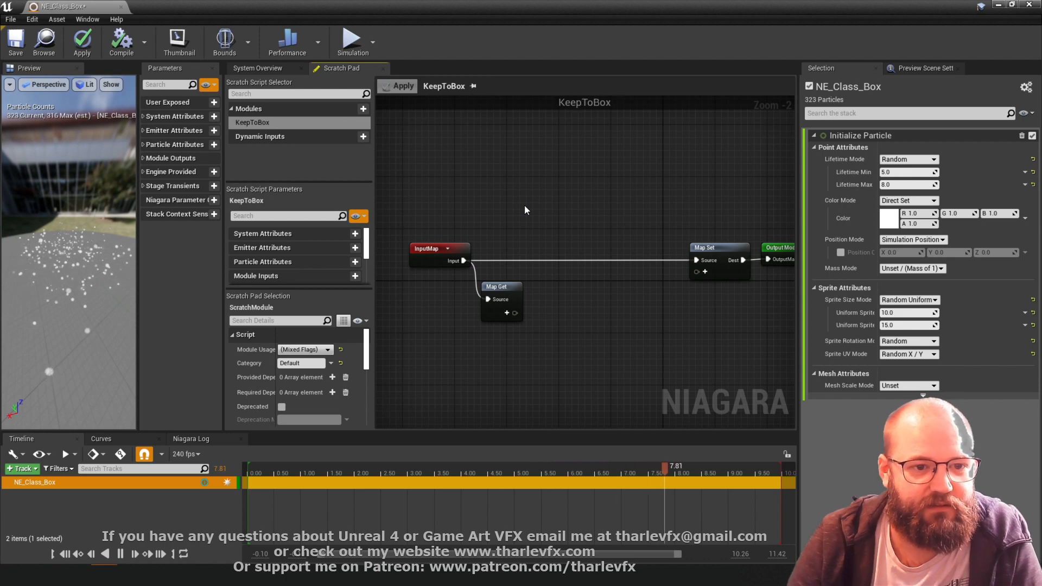
Bring all nodes of the KeepToBox graph into view and widen the graph area.
right_click_drag(561, 386, 534, 347)
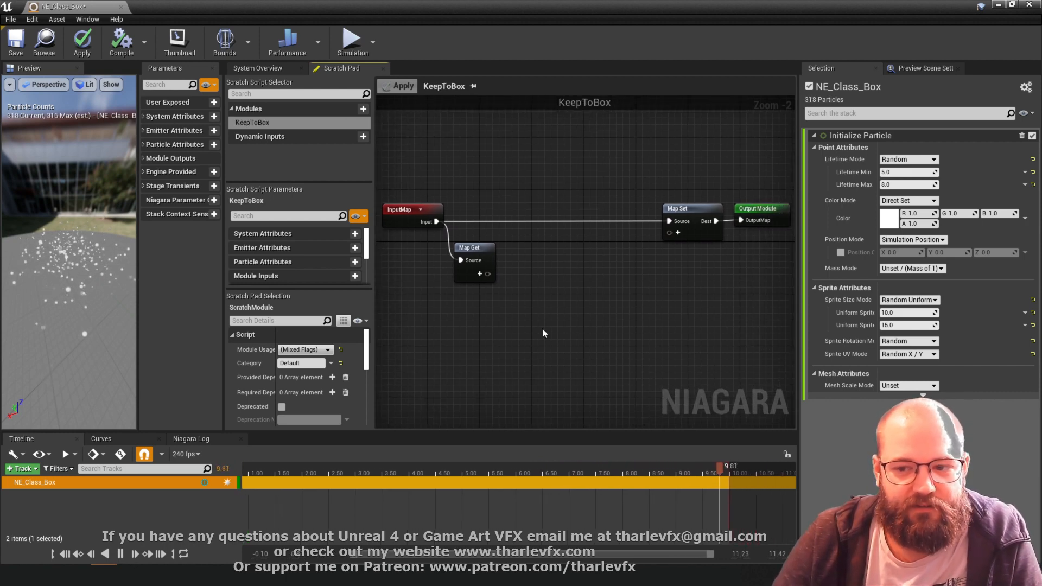
left_click_drag(540, 190, 416, 288)
left_click(609, 253)
left_click_drag(603, 170, 764, 268)
left_click(551, 191)
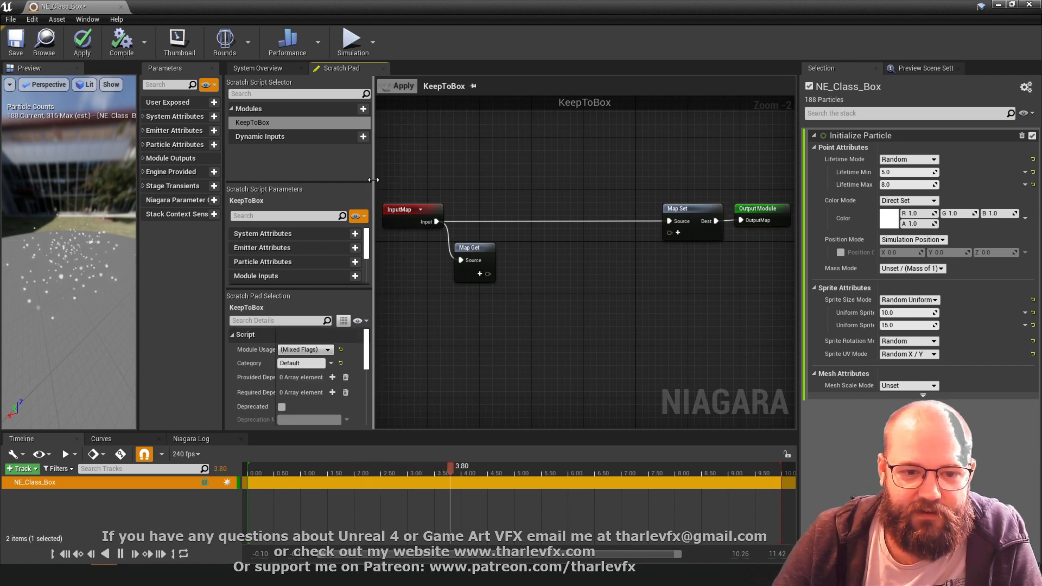
left_click_drag(374, 187, 353, 187)
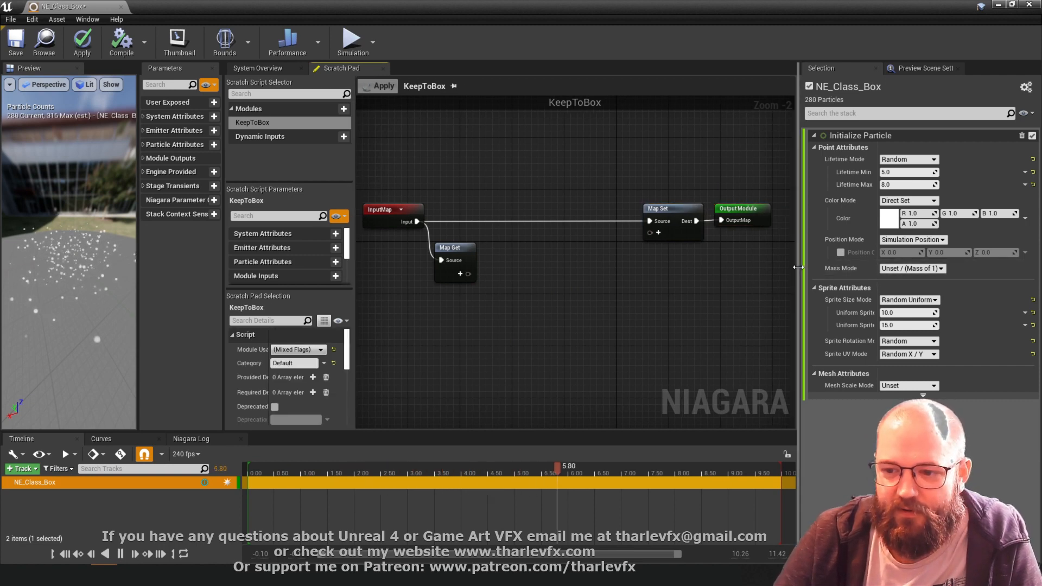
left_click_drag(808, 273, 813, 272)
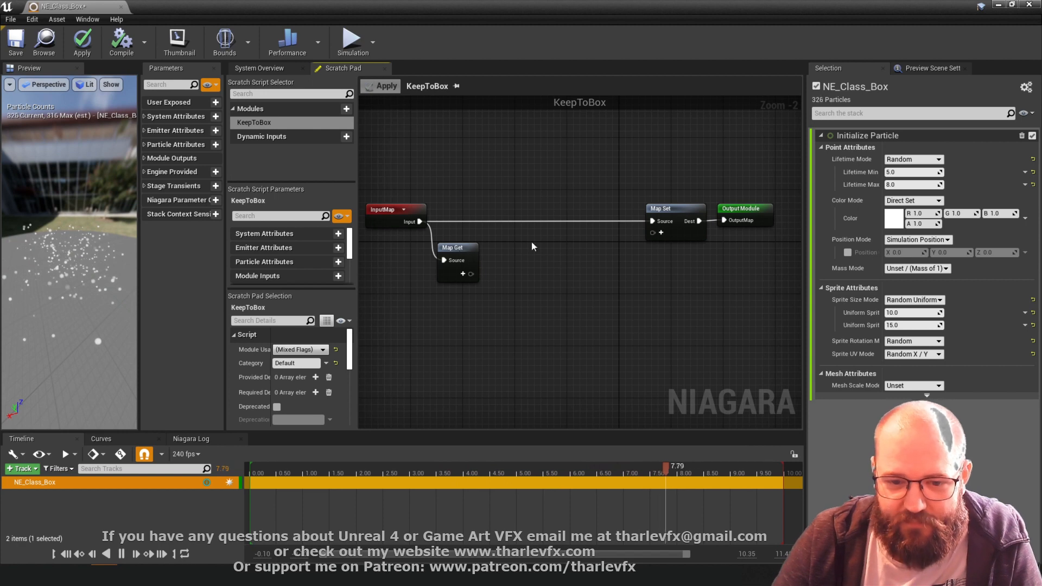
Examine the InputMap, Map Get and Map Set nodes of the KeepToBox graph.
left_click(458, 255)
left_click(410, 209)
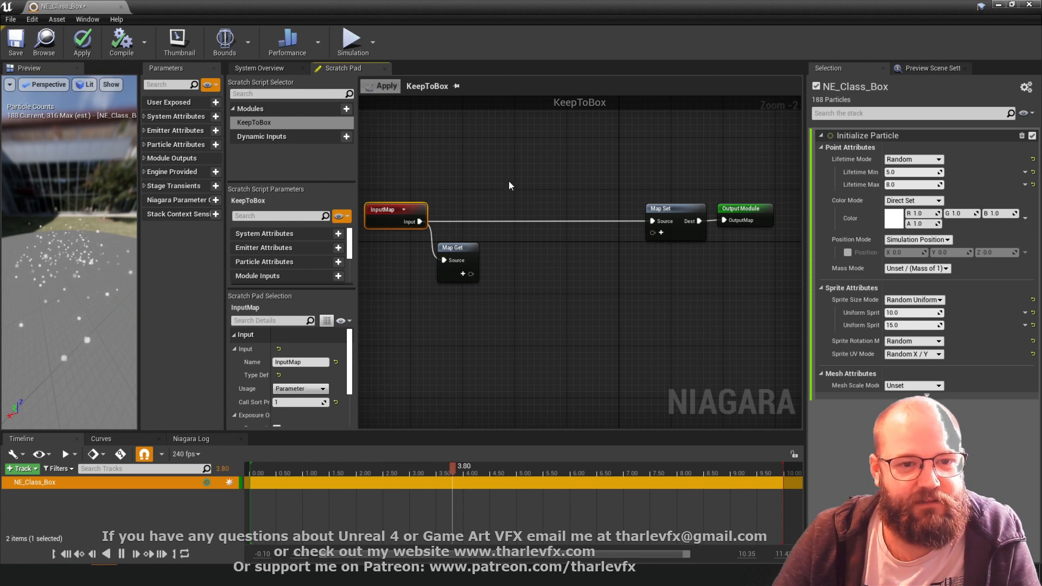
left_click(450, 257)
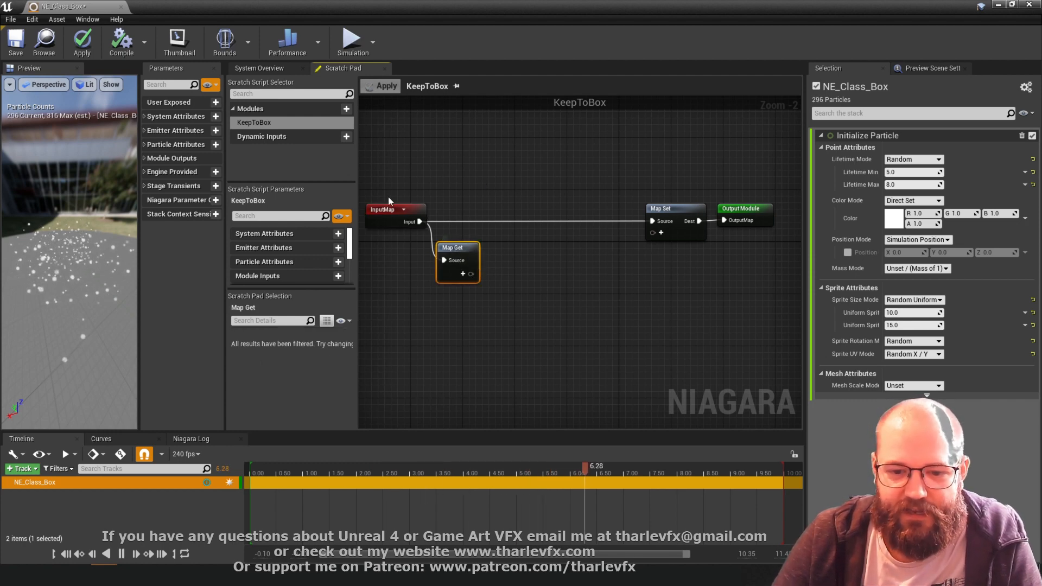
left_click(670, 269)
left_click(673, 210)
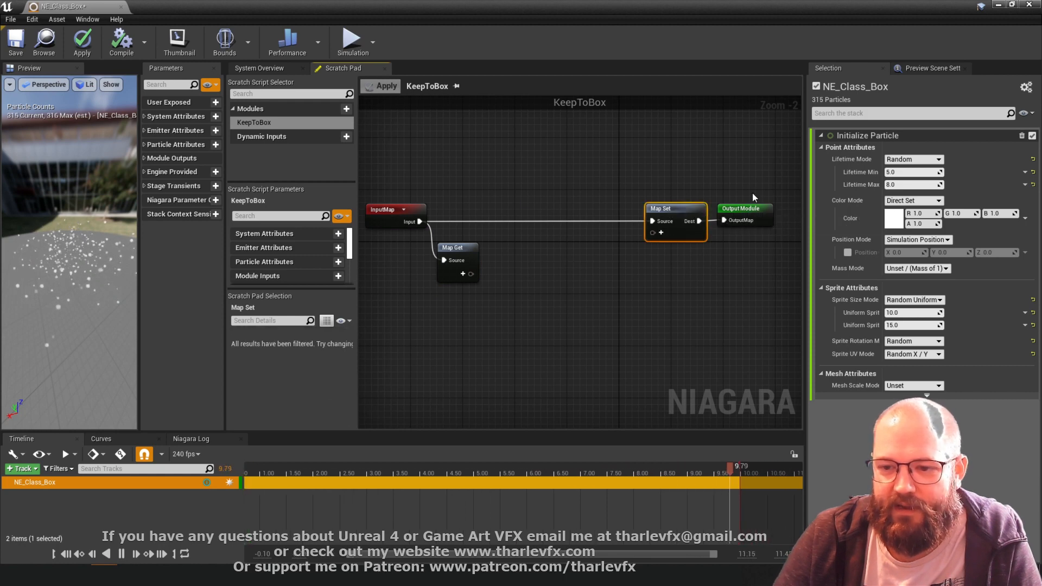
Move the Map Set and Output Module nodes farther from InputMap and shift the Map Get node slightly up.
left_click_drag(752, 197, 702, 211)
left_click_drag(456, 249, 457, 243)
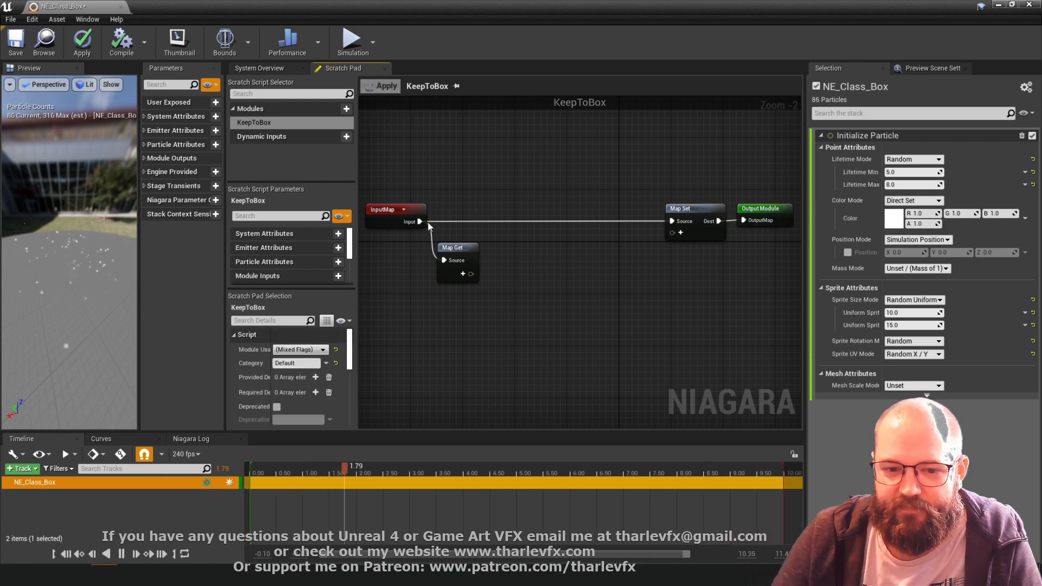
left_click(428, 296)
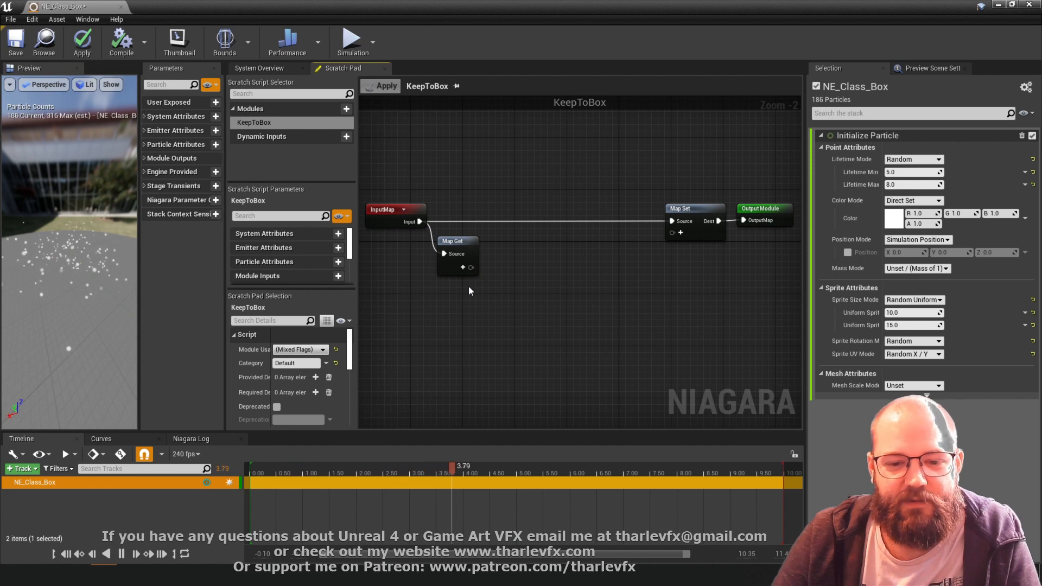
Add the Particles Position attribute to the Map Get node.
left_click(463, 267)
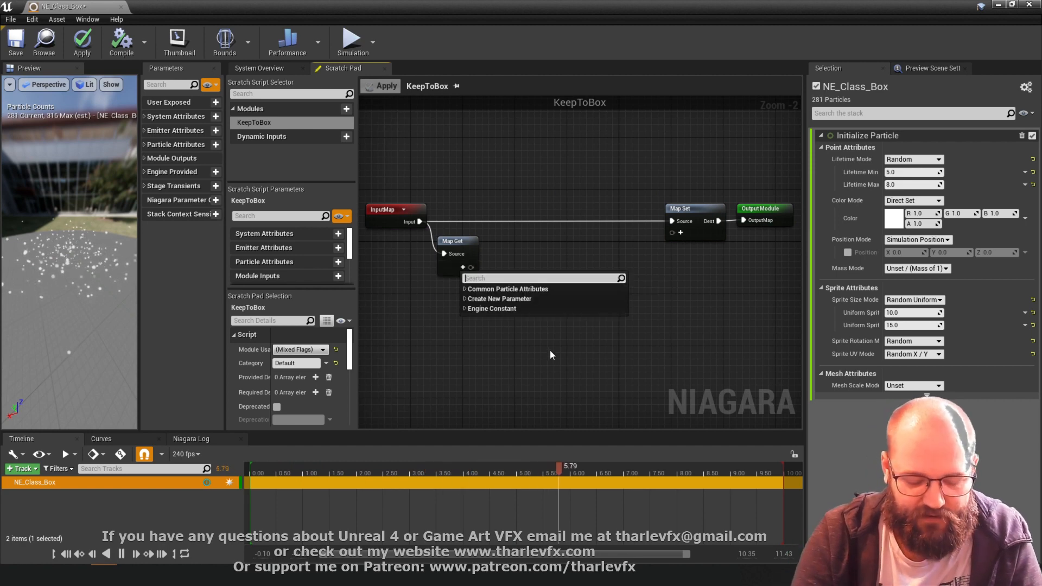
type("parti")
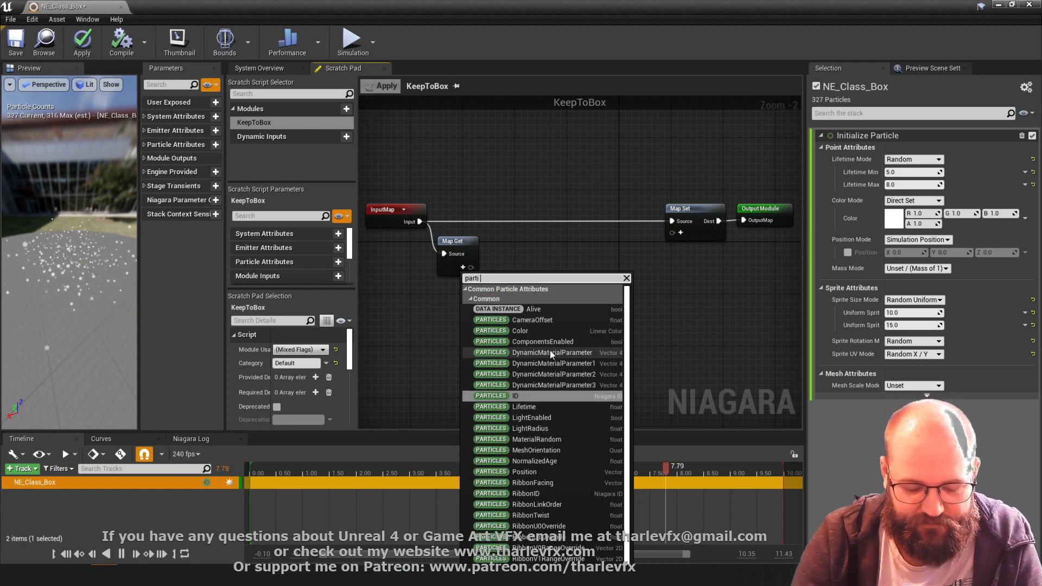
type(" pos")
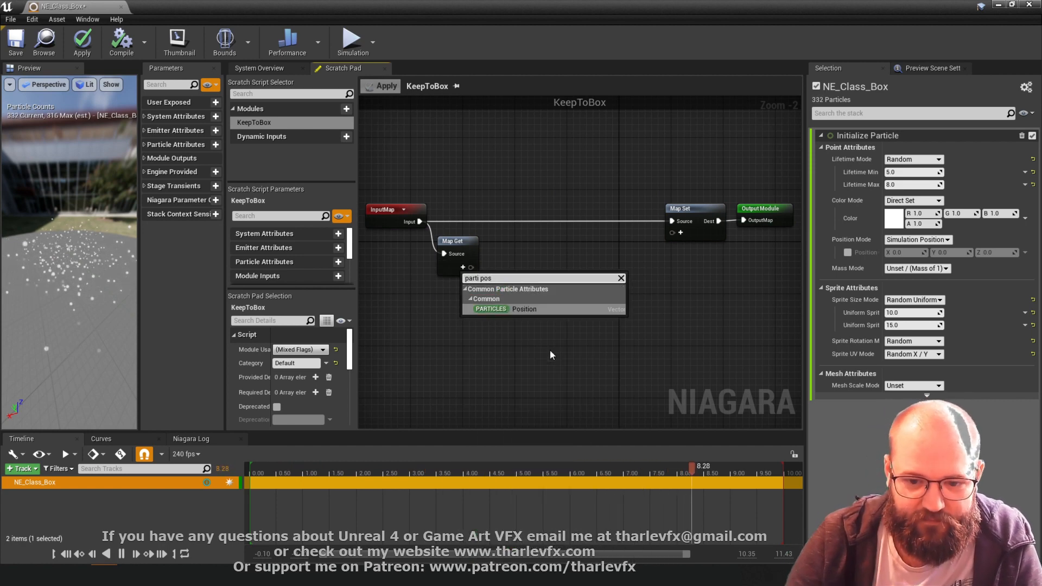
left_click(538, 313)
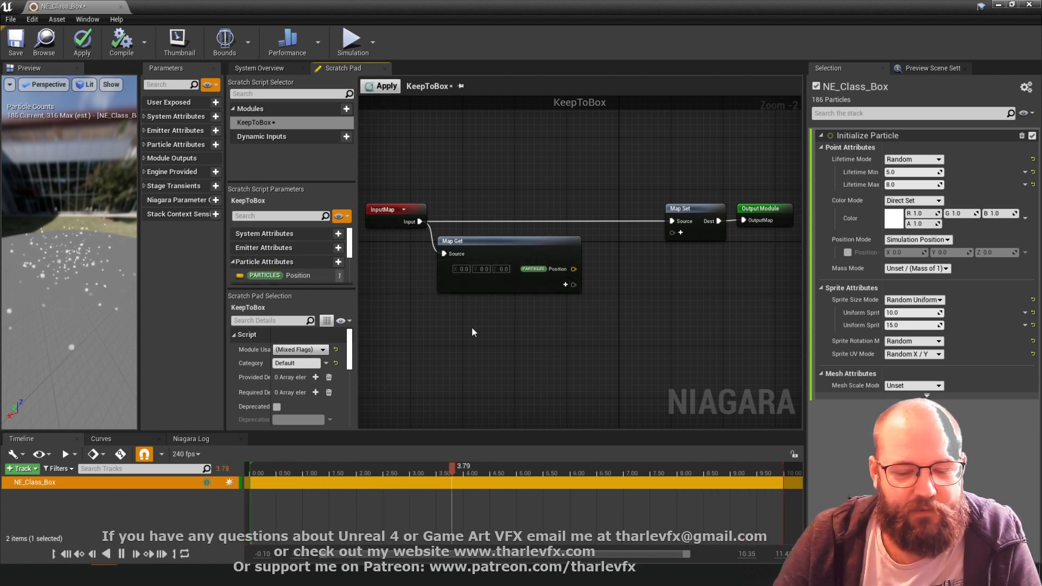
Add the Engine Owner Position constant to the Map Get node.
left_click(565, 284)
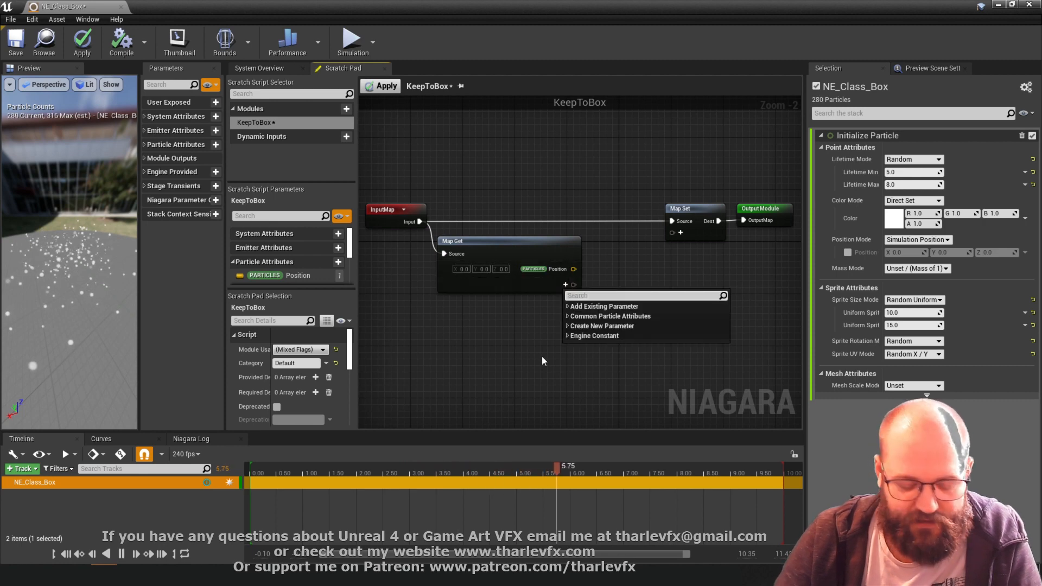
type("engine owne")
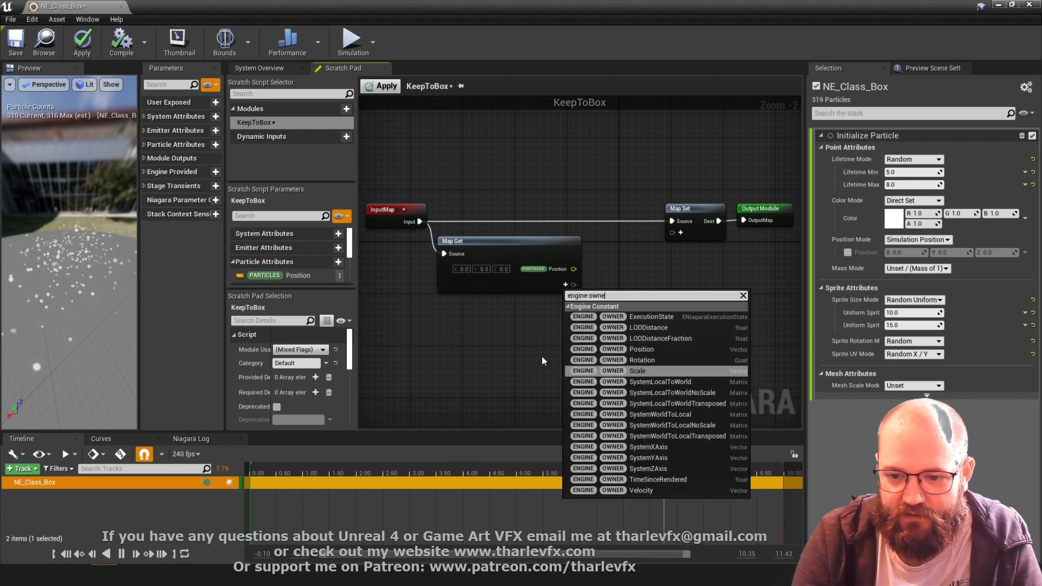
type("r pos")
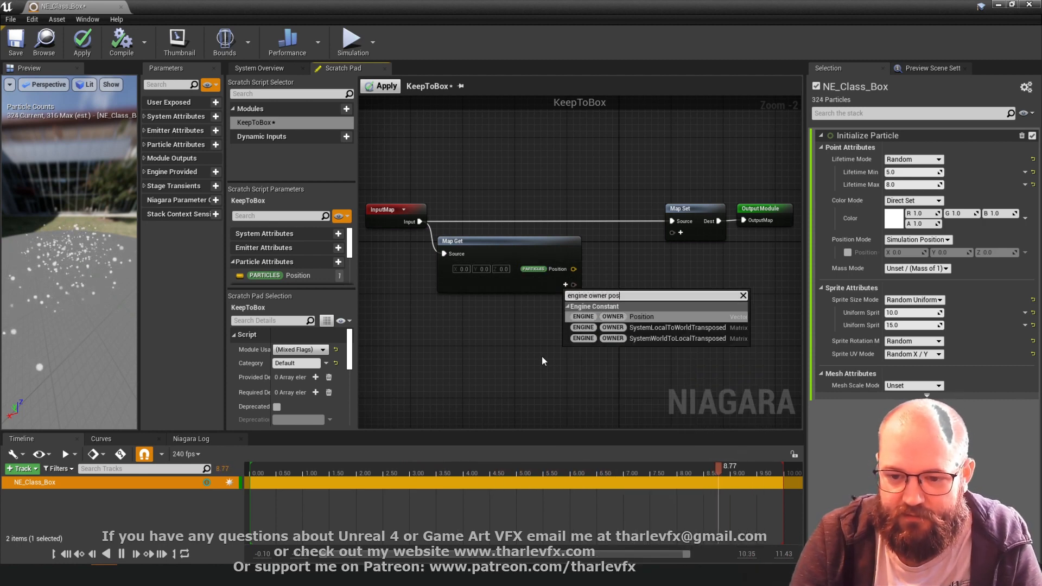
left_click(646, 319)
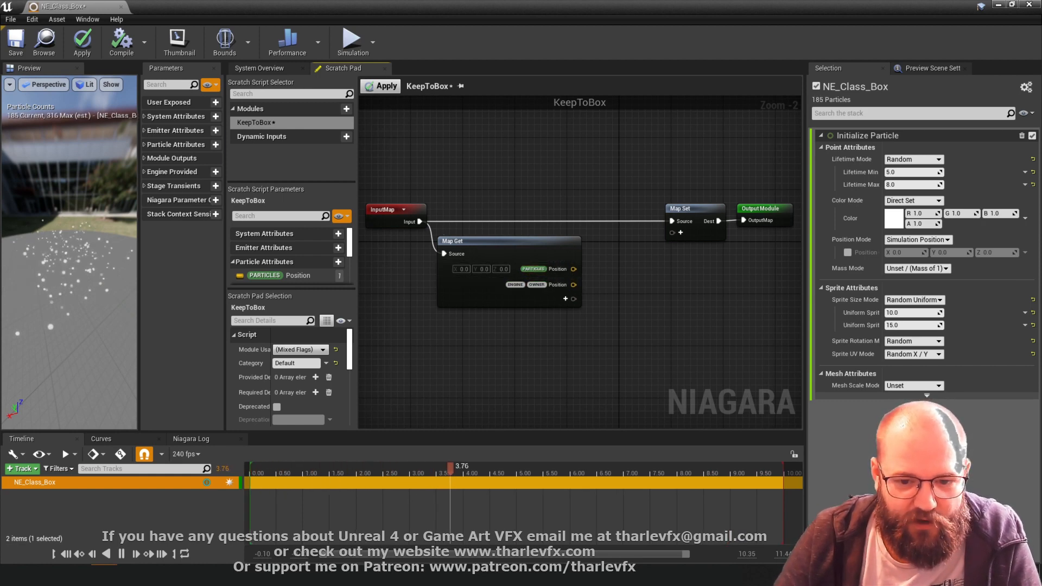
Add a new float input parameter to the Map Get node and rename it BoxSize.
key("alt+Tab")
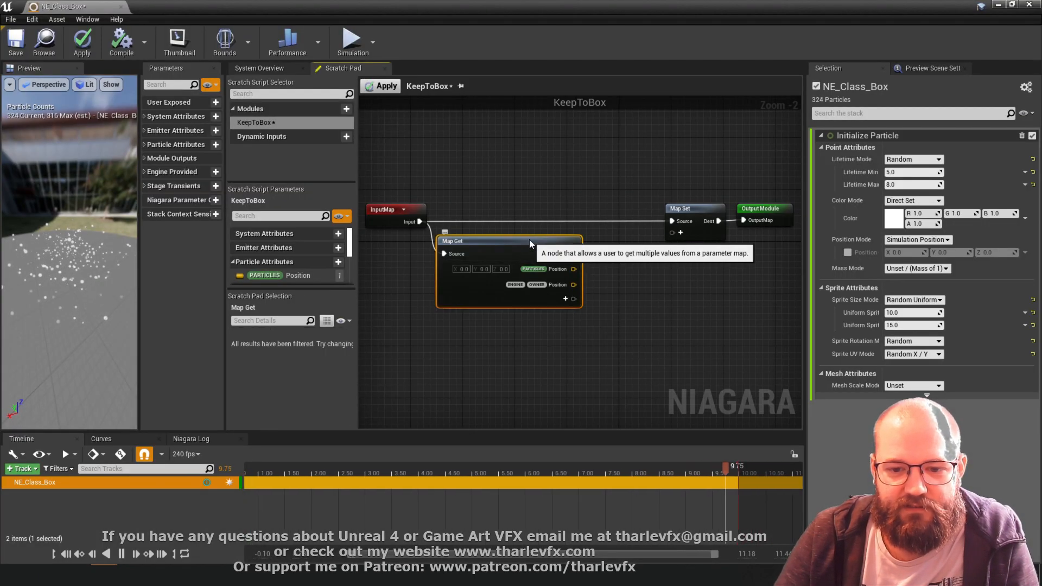
left_click(566, 298)
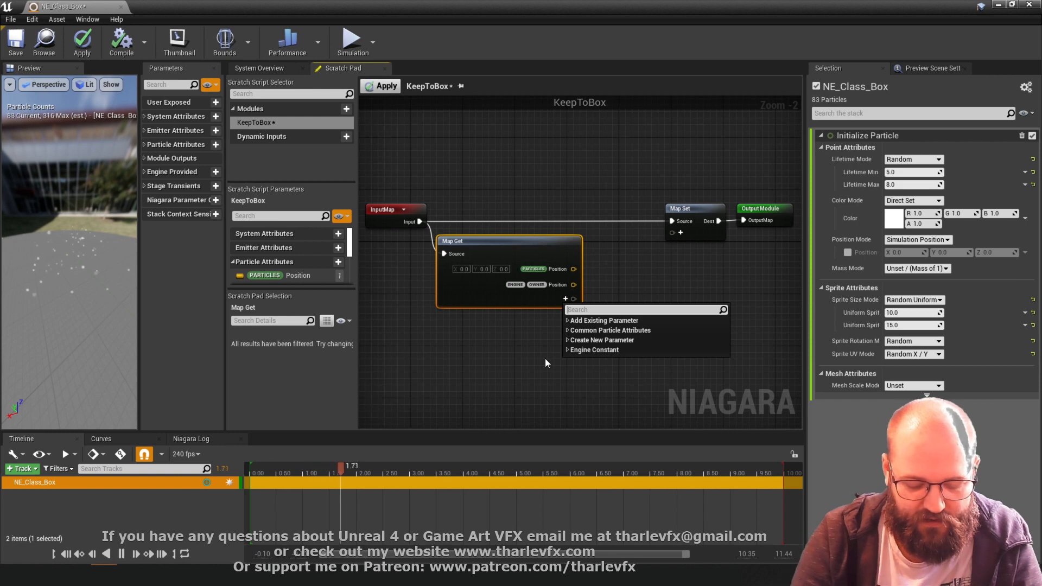
type("float")
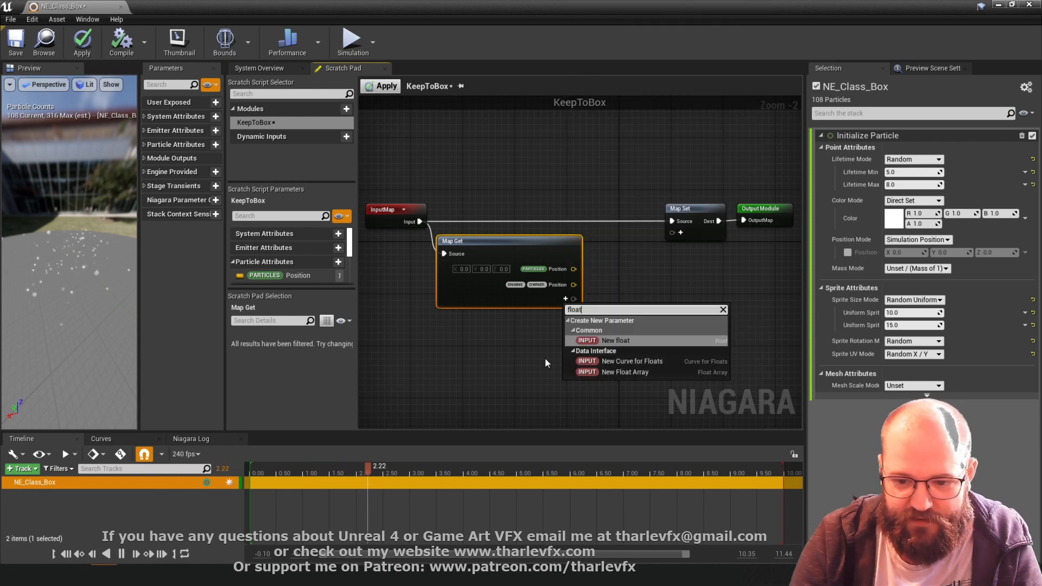
left_click(626, 341)
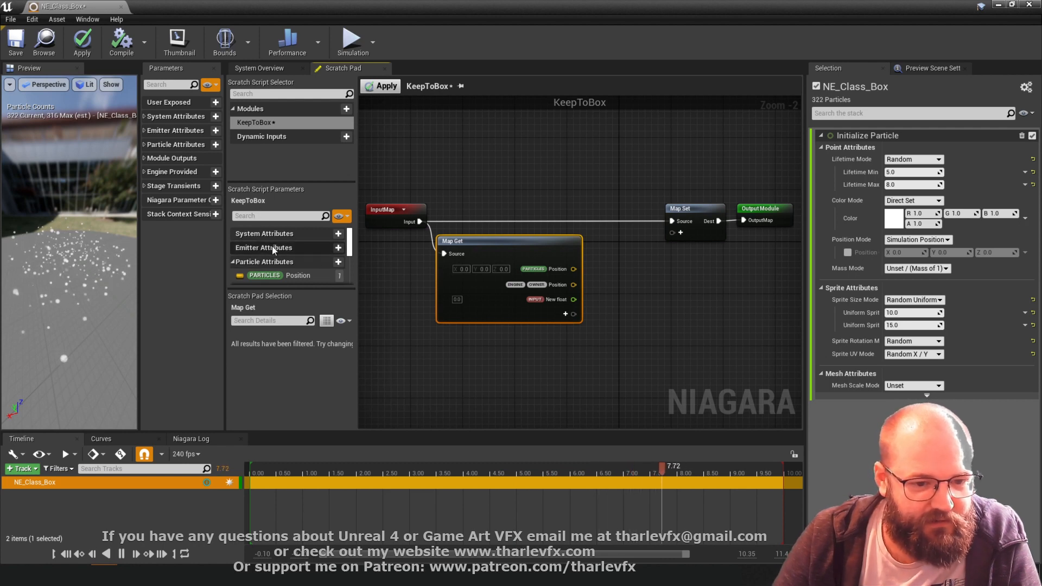
scroll(279, 255, "down", 3)
left_click(288, 253)
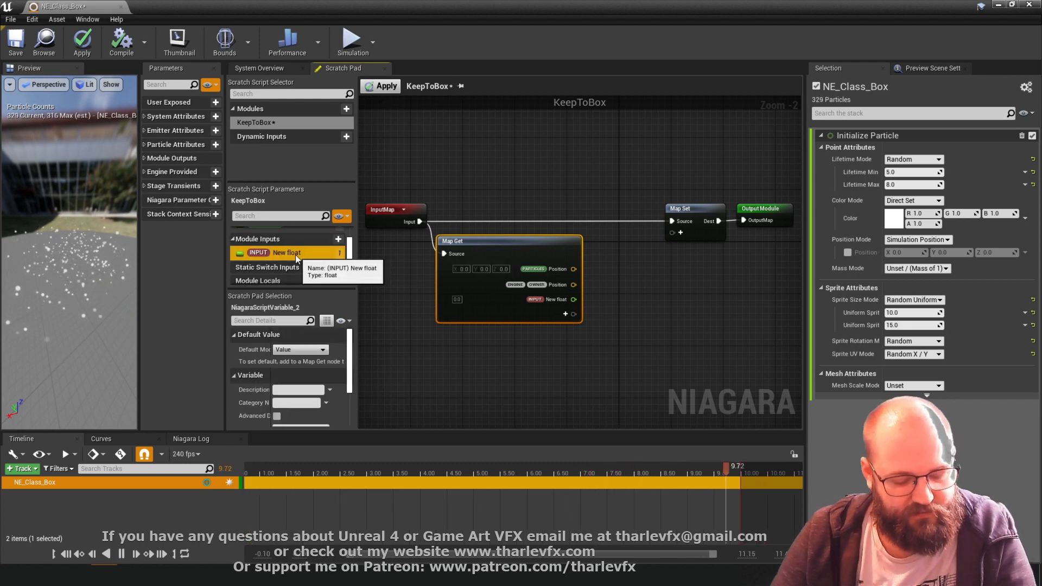
left_click(296, 255)
type("BoxSiz")
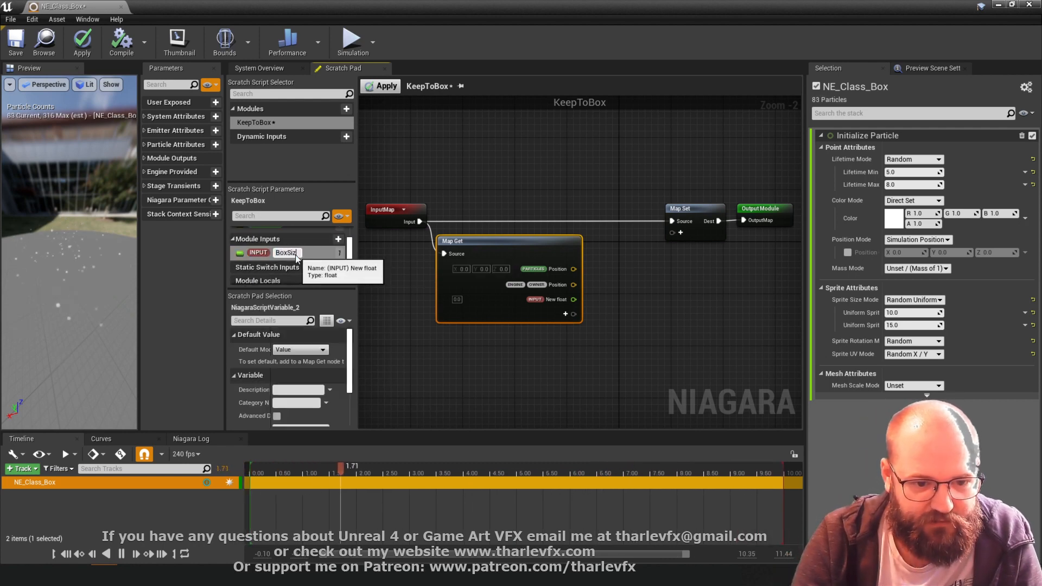
type("e")
key("Return")
left_click(619, 351)
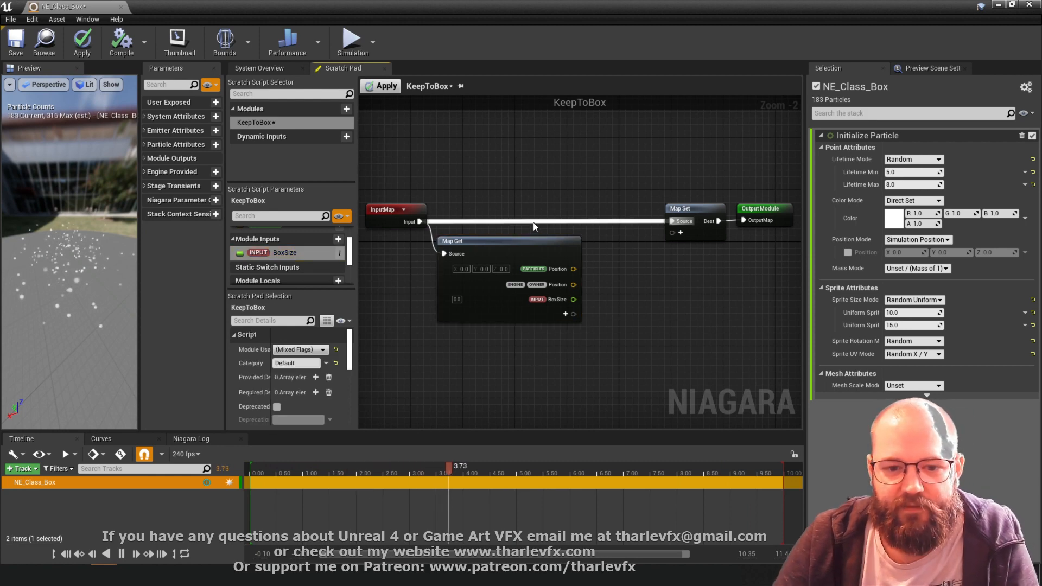
Enlarge the node graph area by narrowing the neighbouring panels and giving it more height above the timeline.
left_click_drag(806, 346, 851, 346)
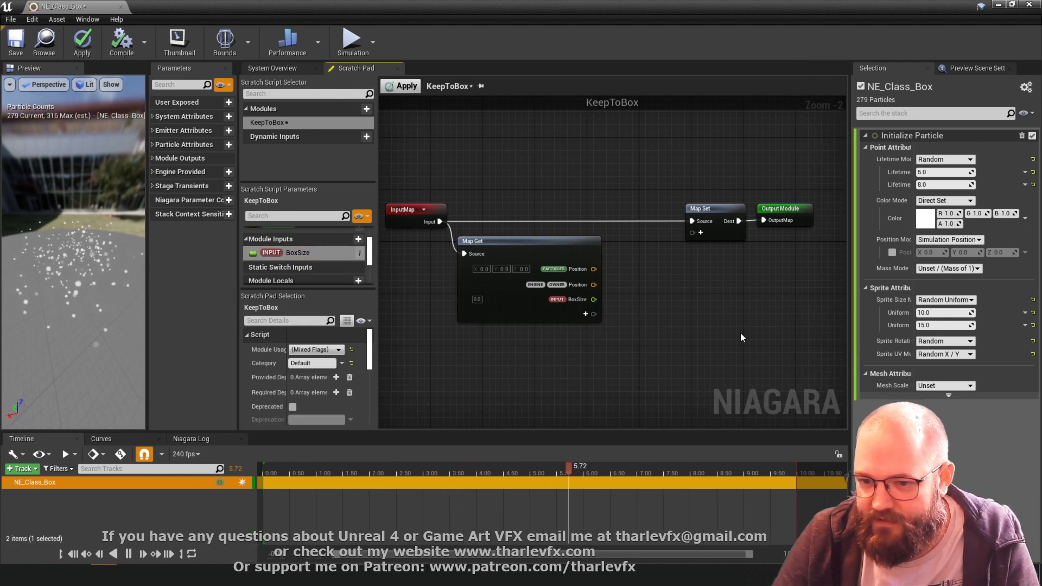
left_click_drag(479, 441, 480, 404)
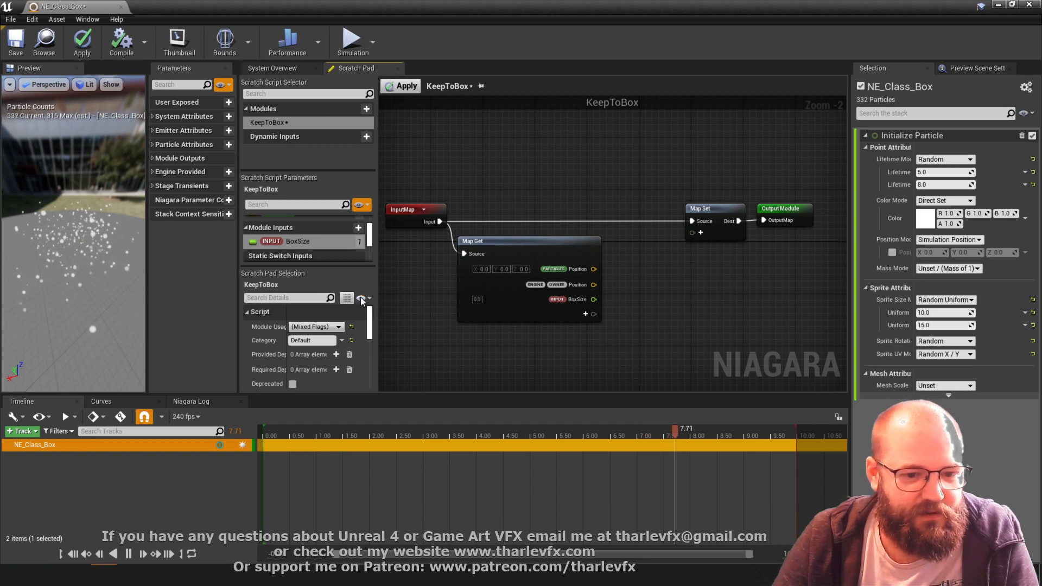
left_click_drag(379, 293, 346, 293)
Move the Map Set and Output Module nodes together farther from Map Get to make room between them.
right_click_drag(750, 195, 804, 151)
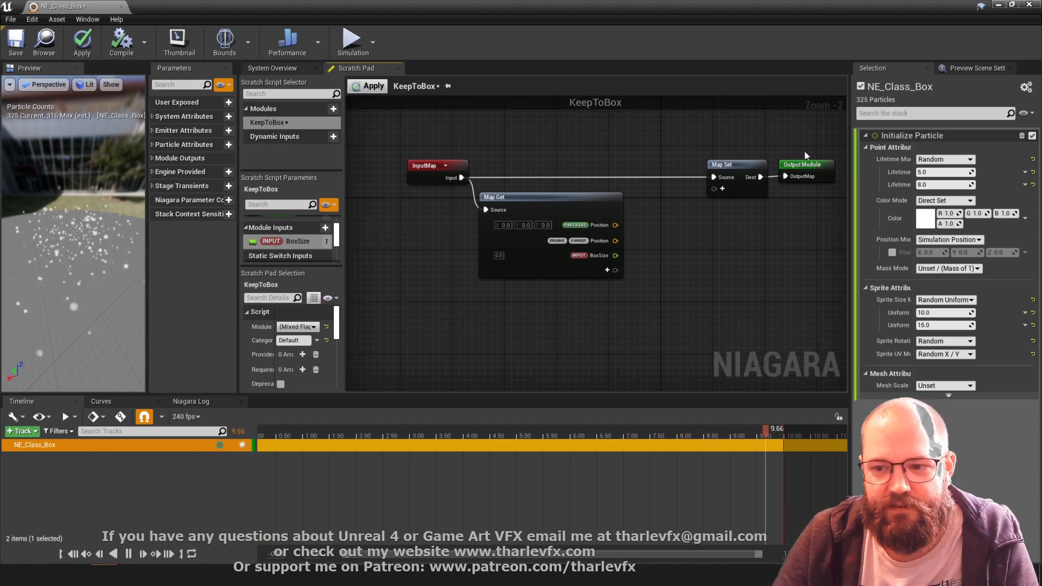
left_click_drag(814, 145, 710, 206)
right_click_drag(710, 207, 588, 250)
left_click_drag(622, 209, 776, 209)
left_click(616, 200)
right_click_drag(586, 281, 630, 257)
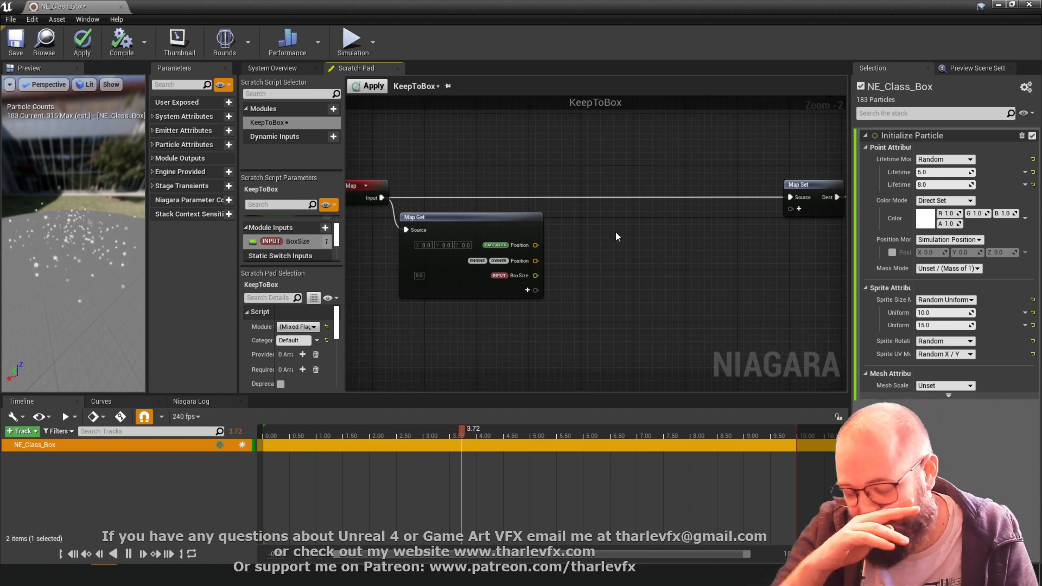
Switch to Photoshop to review the sketch of the box around the player, and return to the Niagara editor.
key("alt+Tab")
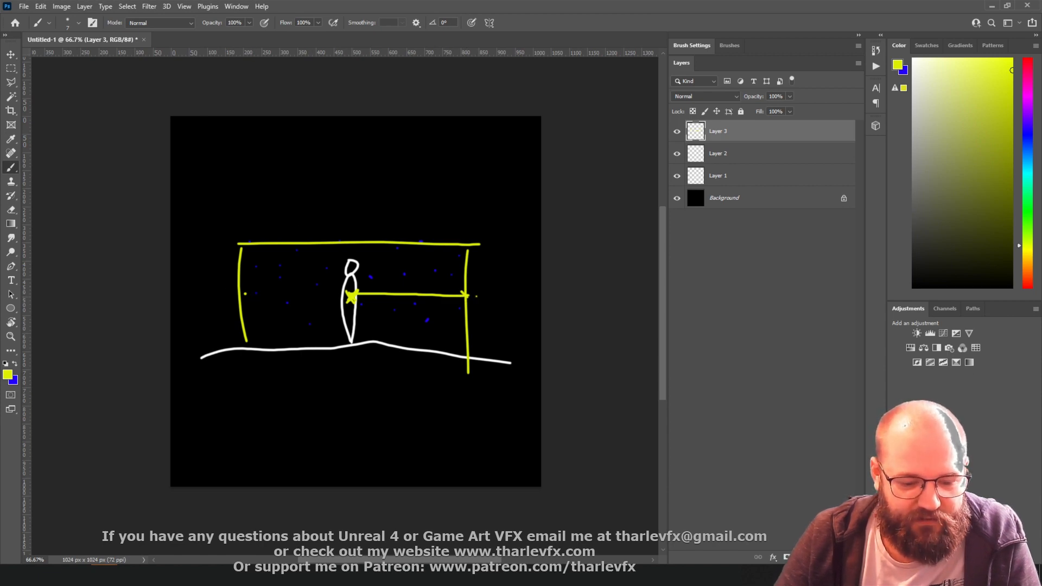
mouse_move(370, 574)
left_click(423, 523)
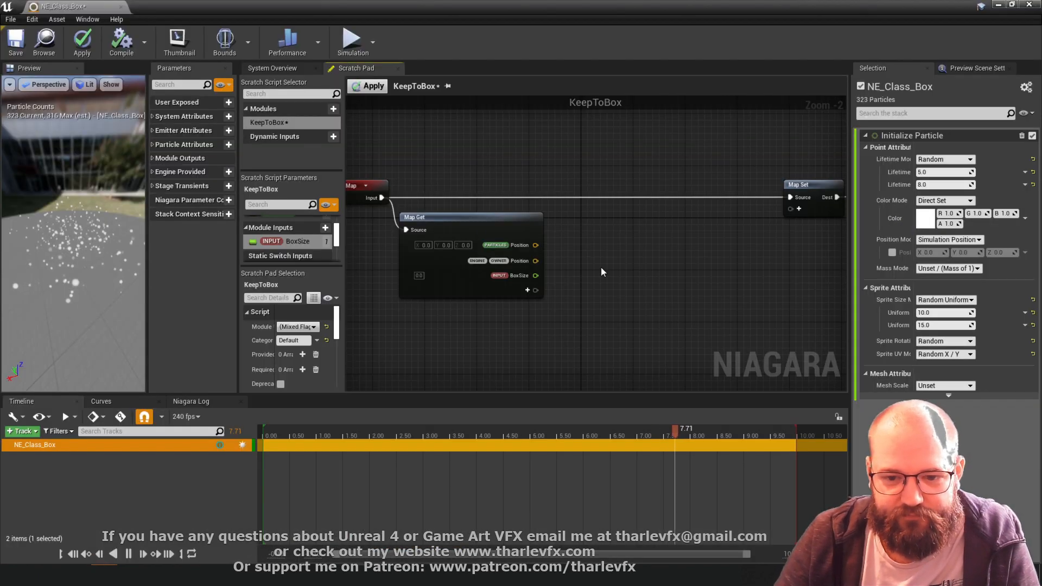
Add a Break Vector node from the Particles Position output and place it just beside the Map Get node.
right_click_drag(559, 235, 553, 197)
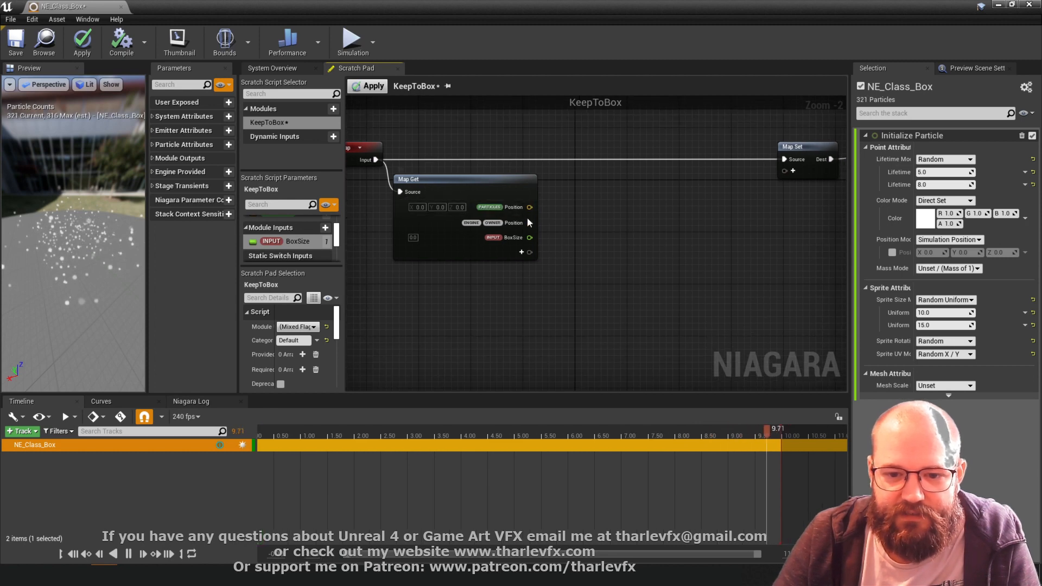
right_click(530, 207)
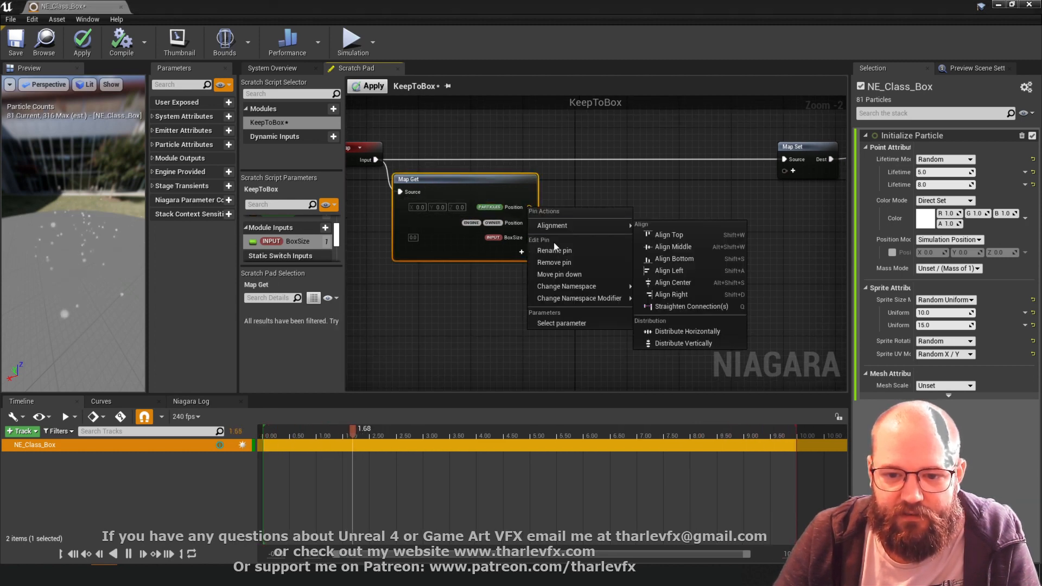
left_click(587, 193)
left_click_drag(522, 210, 572, 197)
type("break")
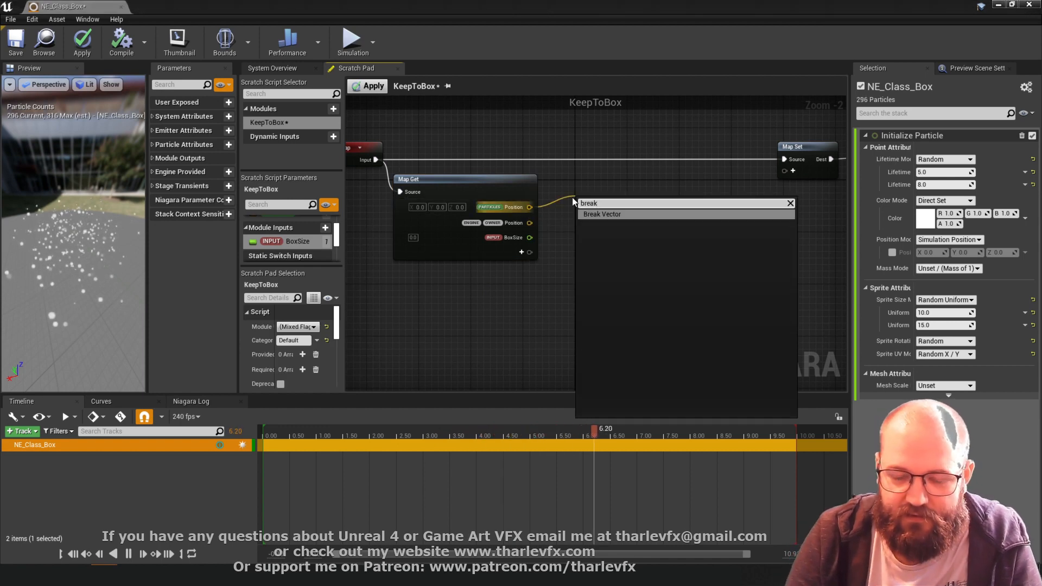
key("Return")
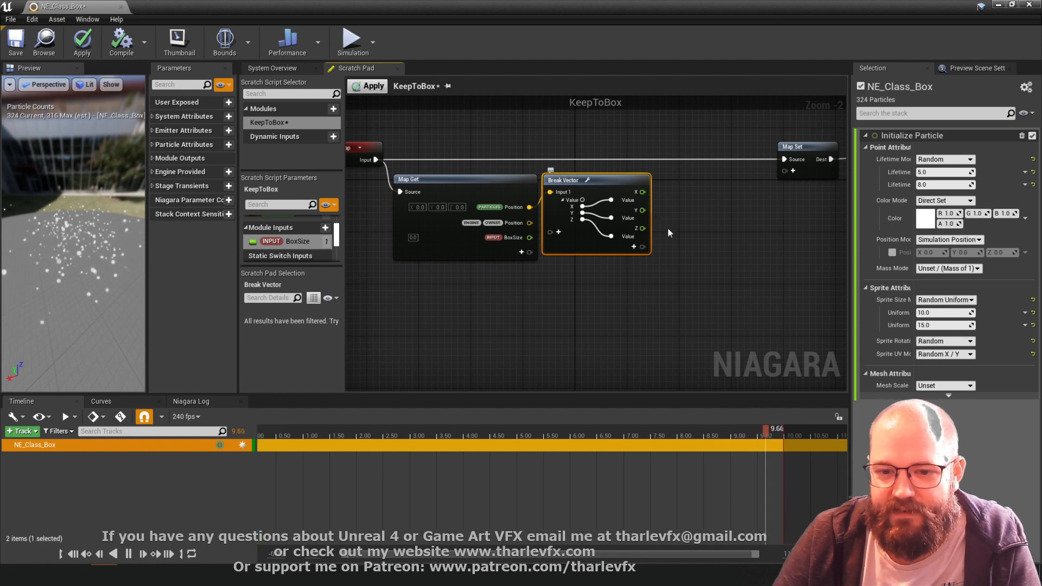
left_click_drag(616, 242, 622, 242)
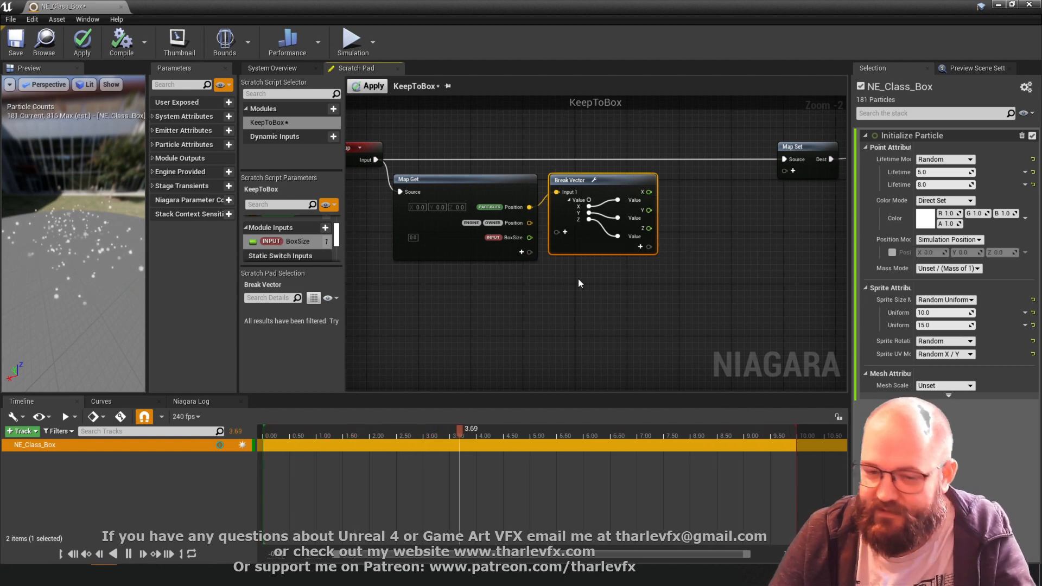
Shift the Map Set and Output Module nodes a little farther away from the Break Vector node.
right_click_drag(591, 323, 523, 348)
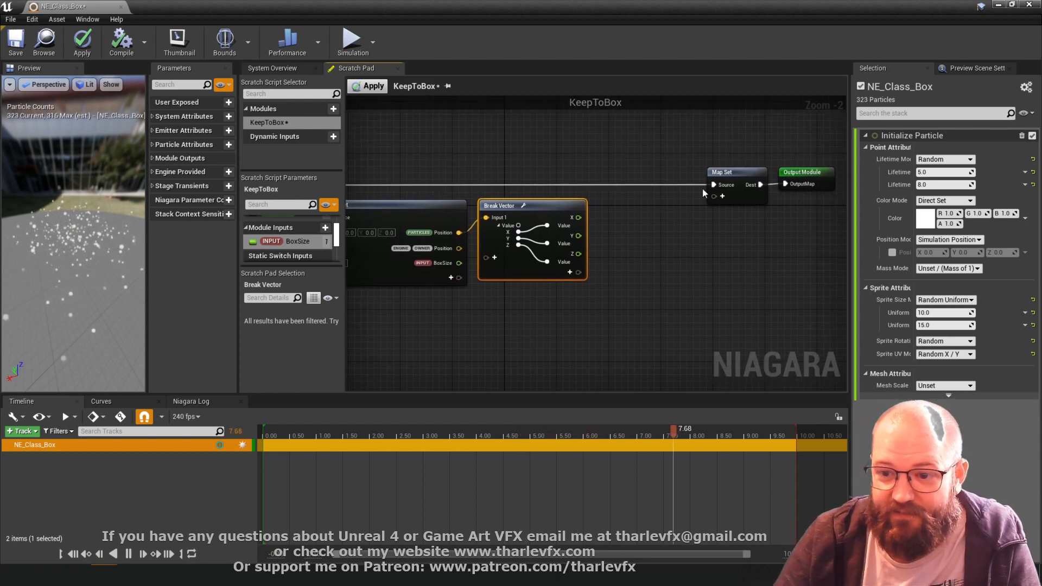
left_click_drag(802, 154, 782, 173)
left_click(609, 271)
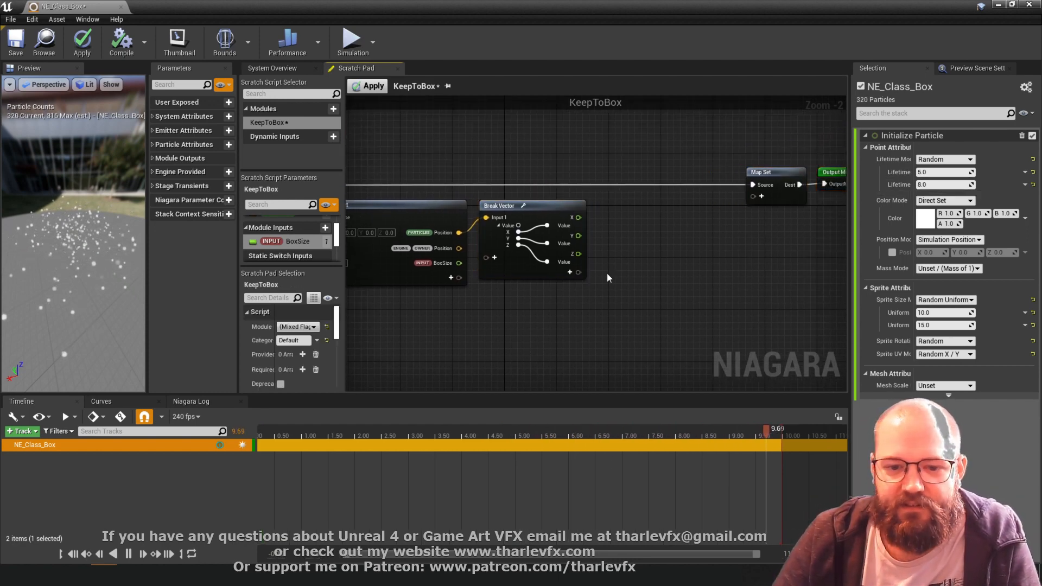
Add a second Break Vector node from the Engine Owner Position output and align it below the first one.
left_click(549, 205)
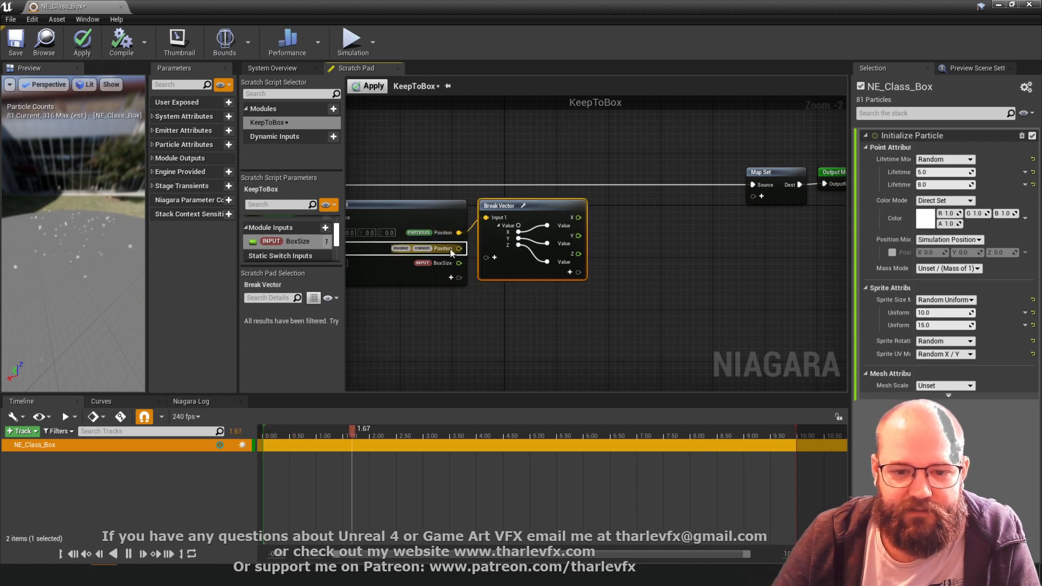
left_click_drag(458, 248, 484, 315)
type("break")
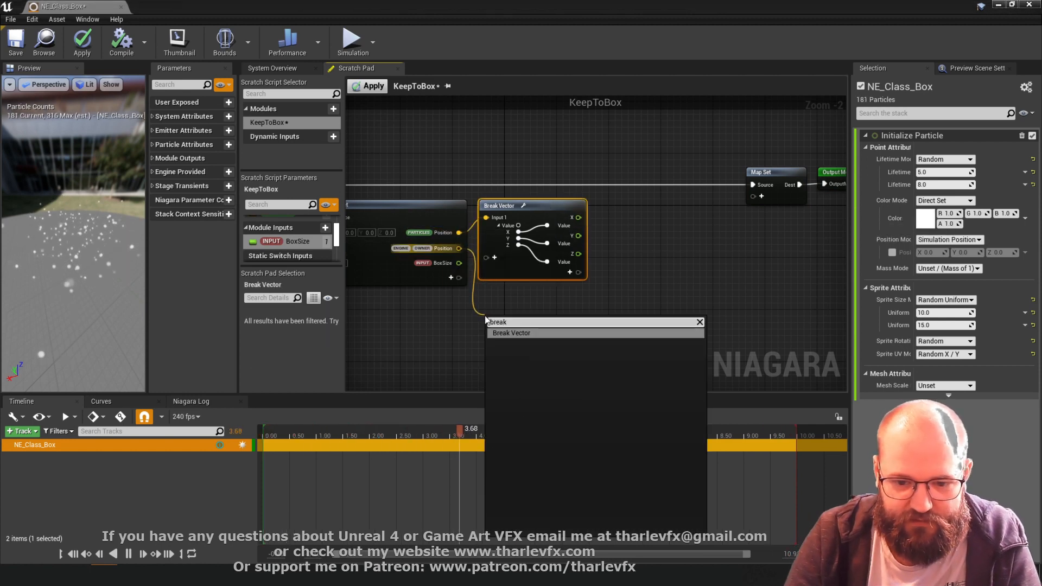
key("Return")
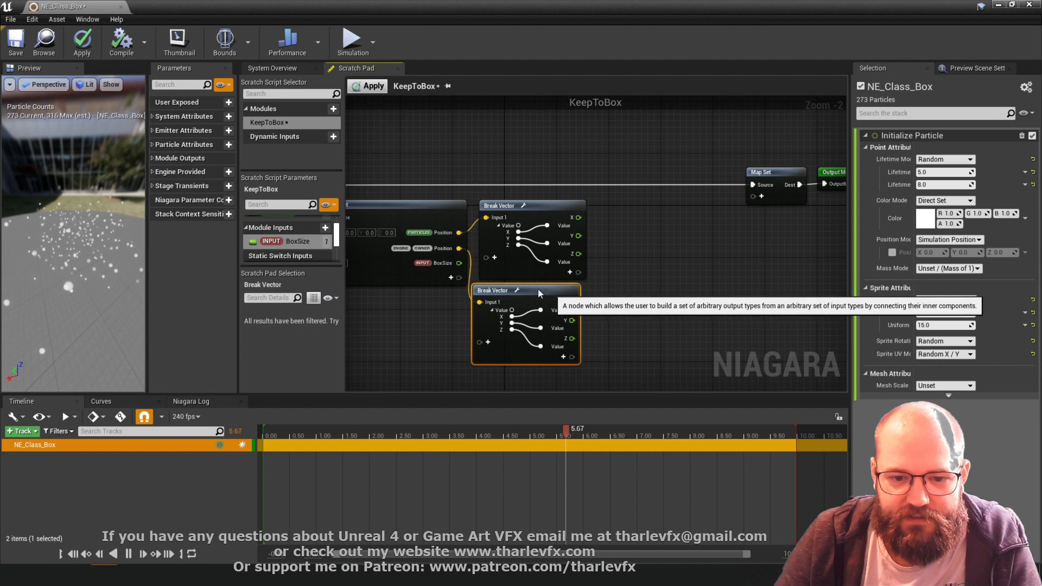
left_click_drag(552, 298, 552, 292)
Collapse the inner wiring of both Break Vector nodes and move the second one up close beneath the first.
left_click(523, 205)
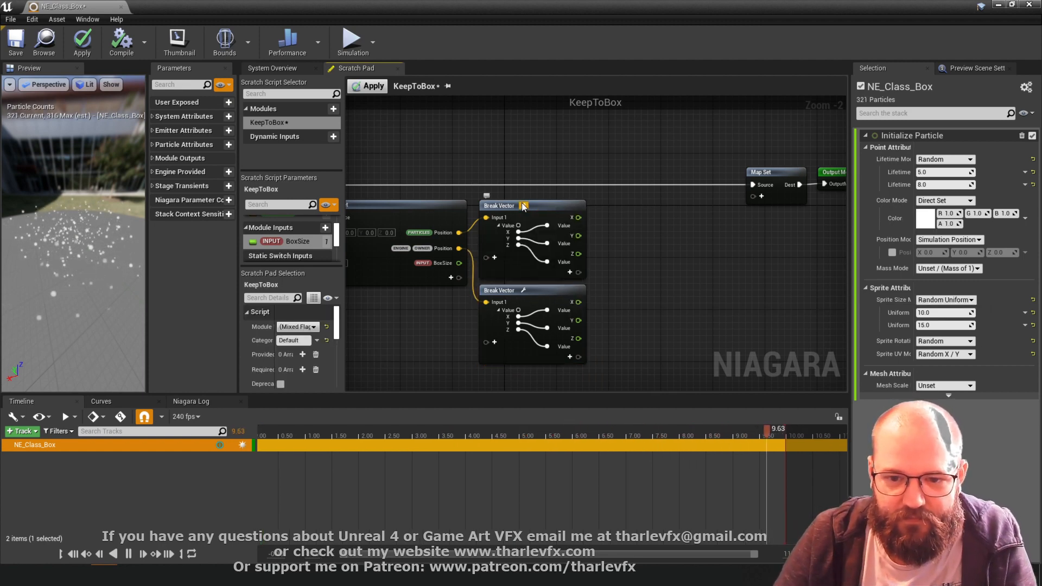
left_click(524, 291)
left_click_drag(546, 290, 546, 271)
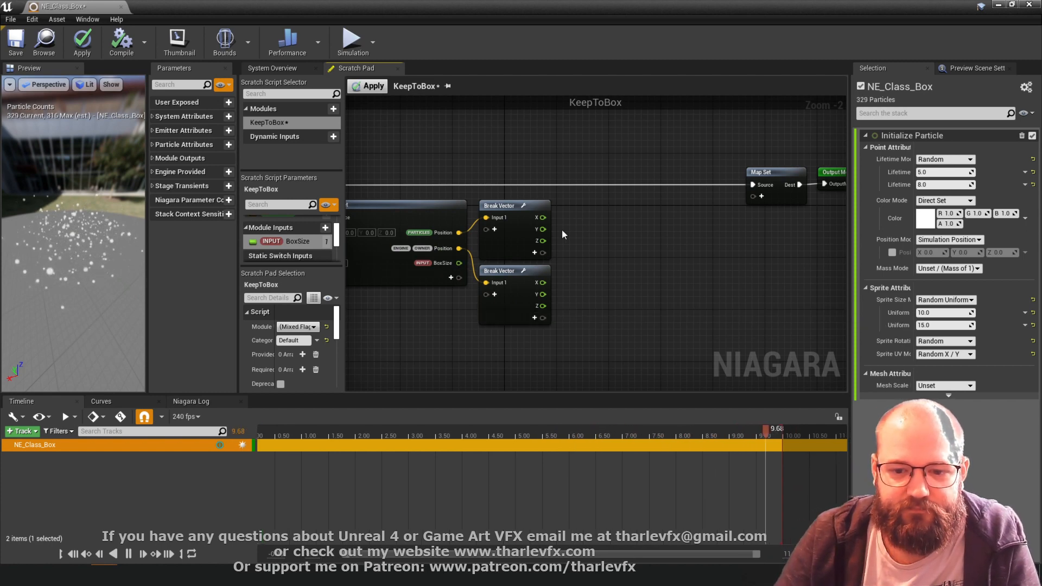
left_click(497, 272)
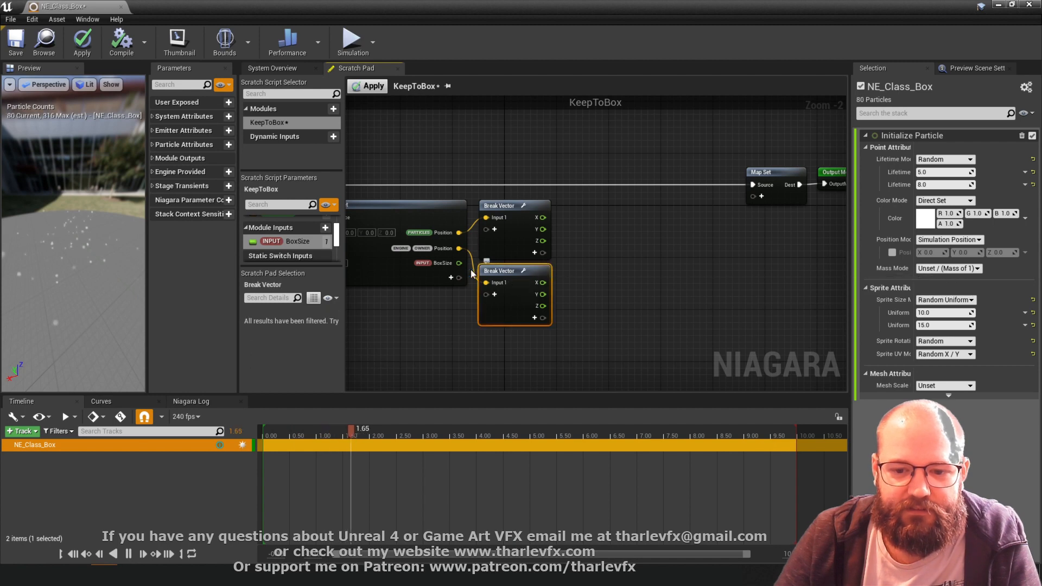
Add an Add node that sums the owner position's X component and the BoxSize input.
left_click_drag(543, 283, 580, 277)
type("+")
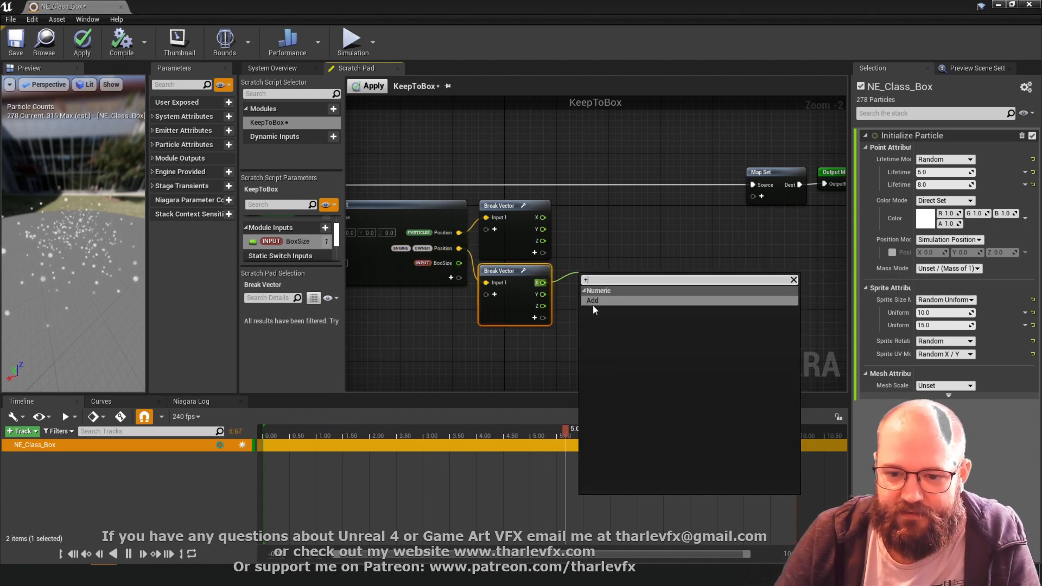
left_click(608, 299)
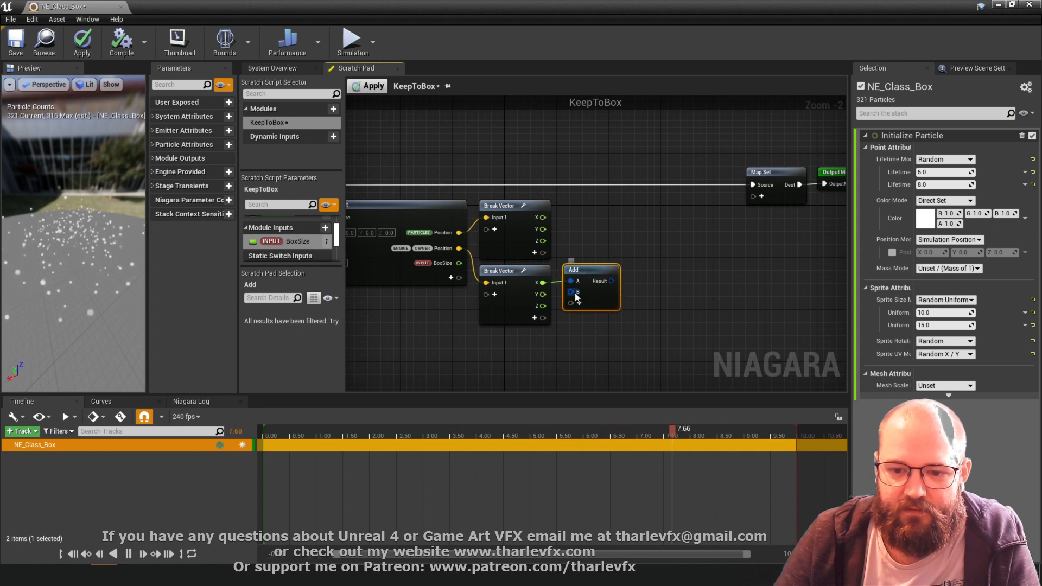
left_click_drag(451, 260, 458, 264)
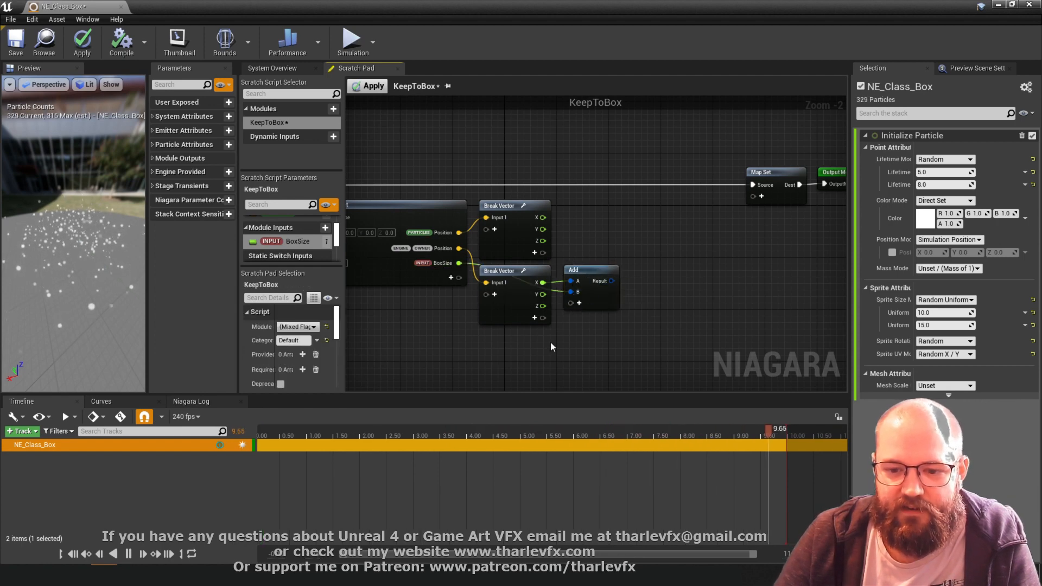
Check the box sketch in Photoshop, then add an If node with a float value and place it before Map Set.
key("alt+Tab")
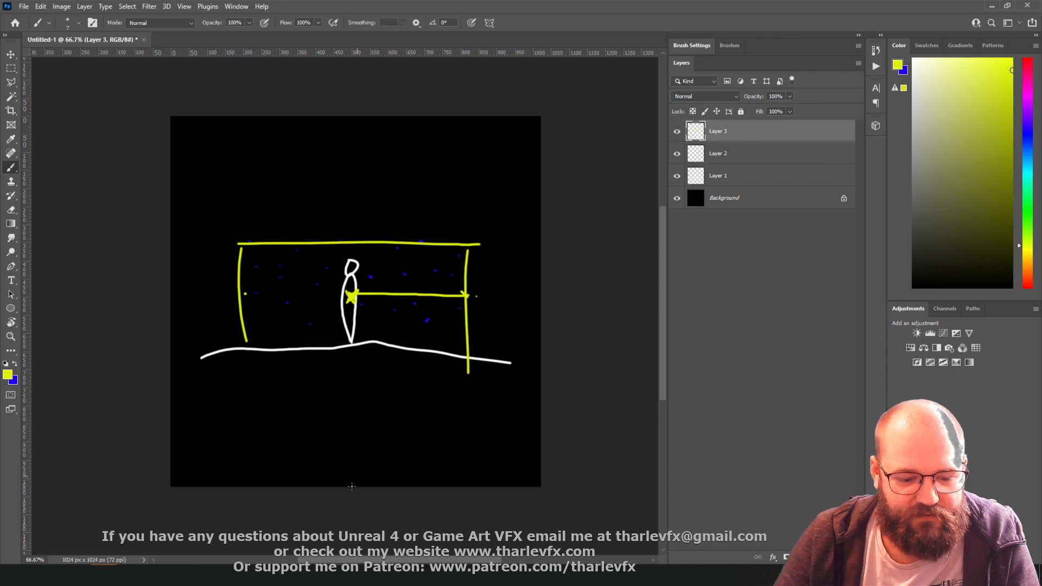
key("alt+Tab")
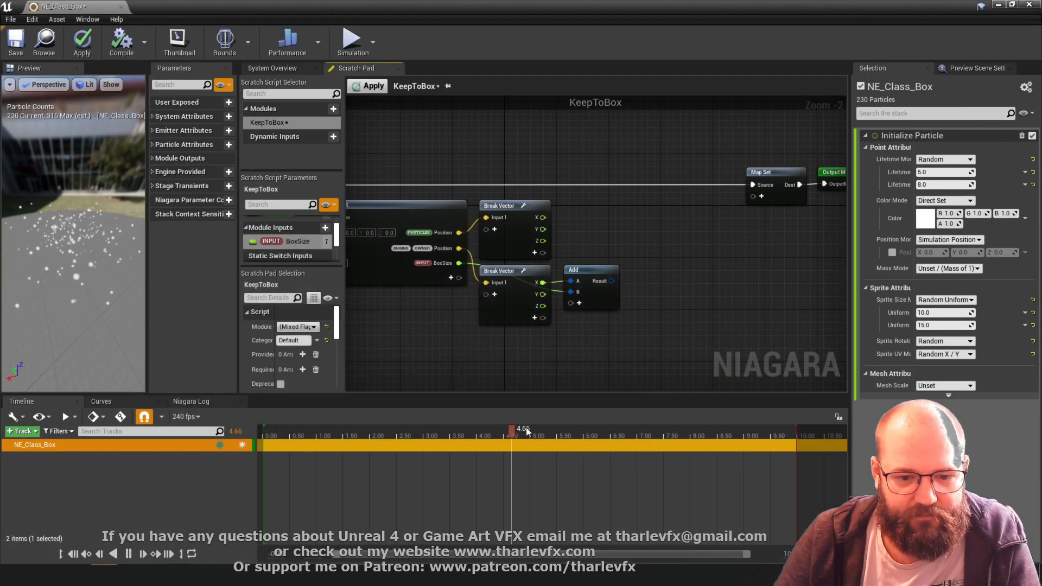
right_click(633, 217)
type("if")
left_click(655, 295)
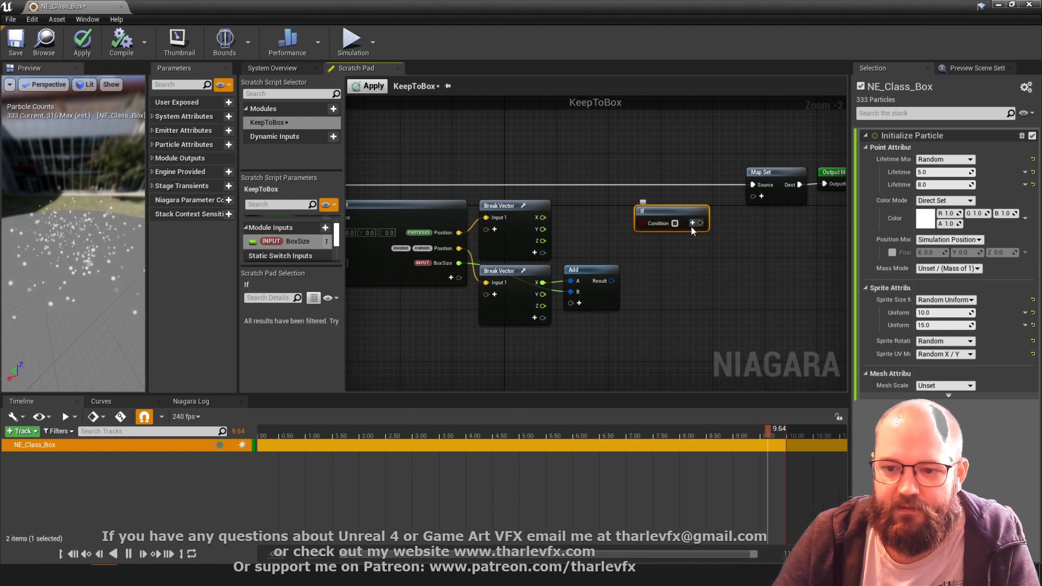
left_click(693, 223)
type("float")
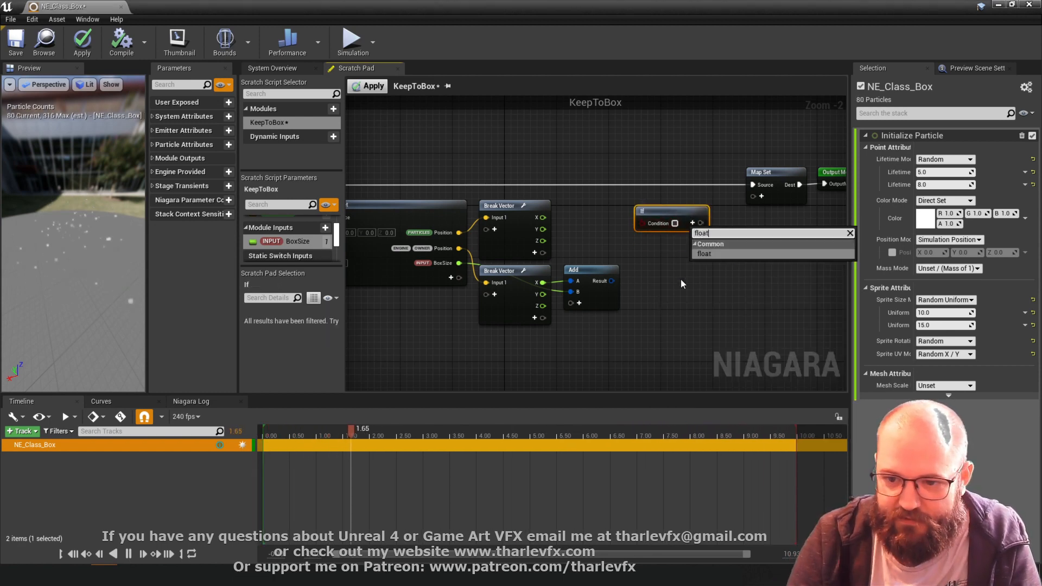
left_click(716, 250)
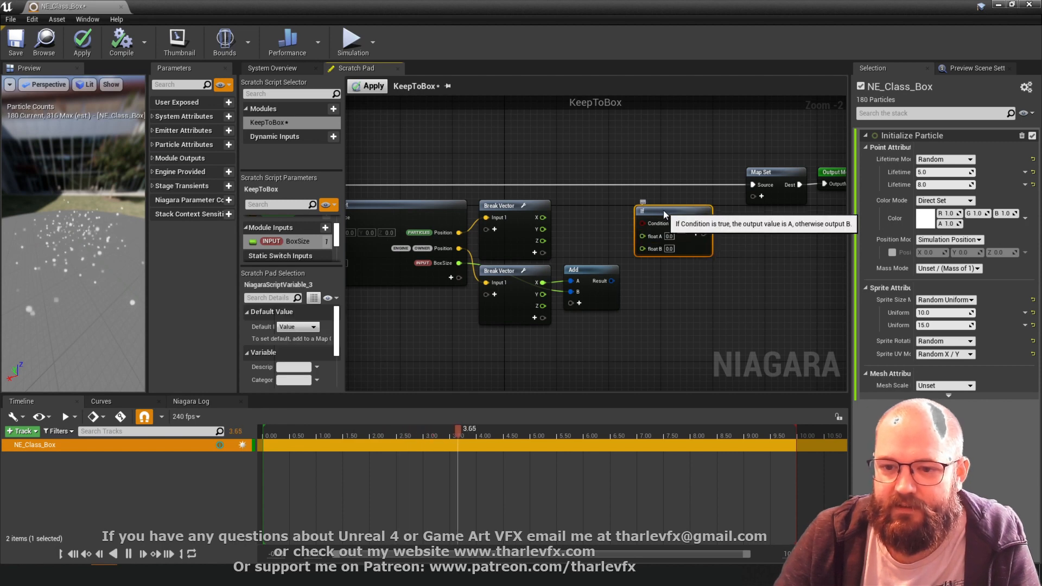
left_click_drag(673, 207, 680, 201)
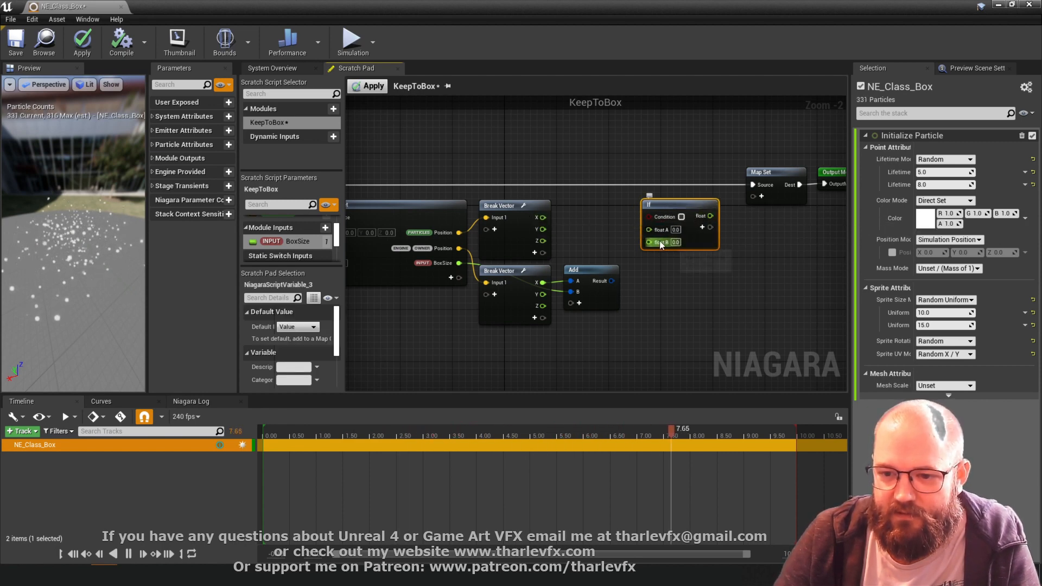
left_click_drag(674, 204, 688, 205)
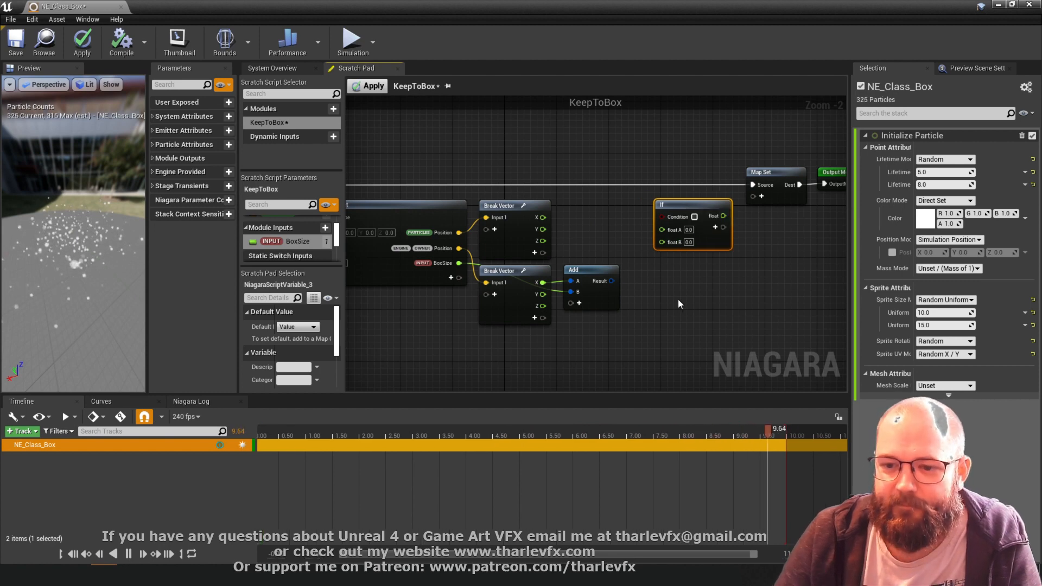
left_click(679, 299)
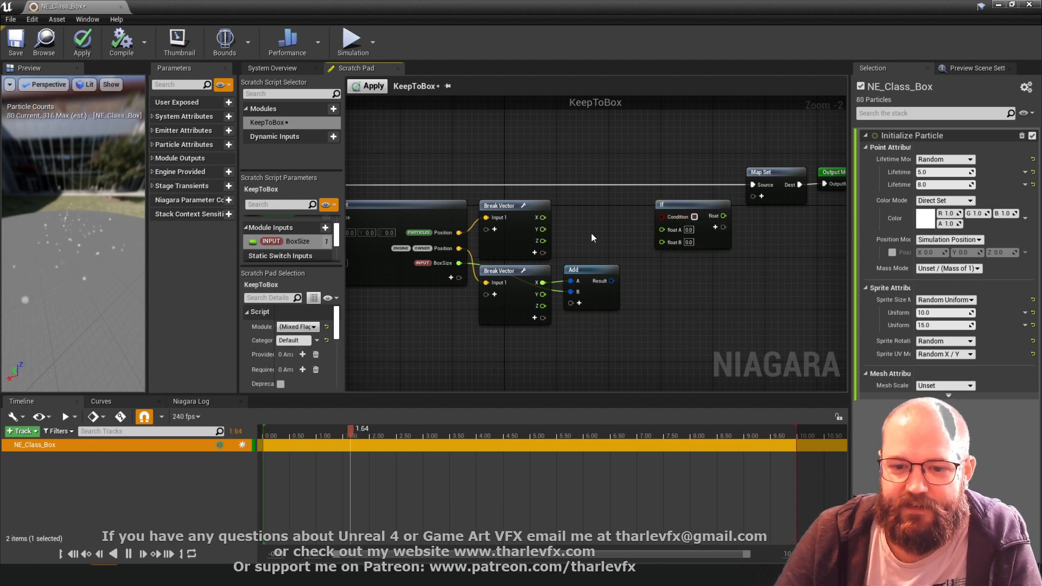
Add a Greater Than node feeding the Condition input of the If node.
left_click_drag(620, 217, 606, 203)
type("greater")
left_click(673, 245)
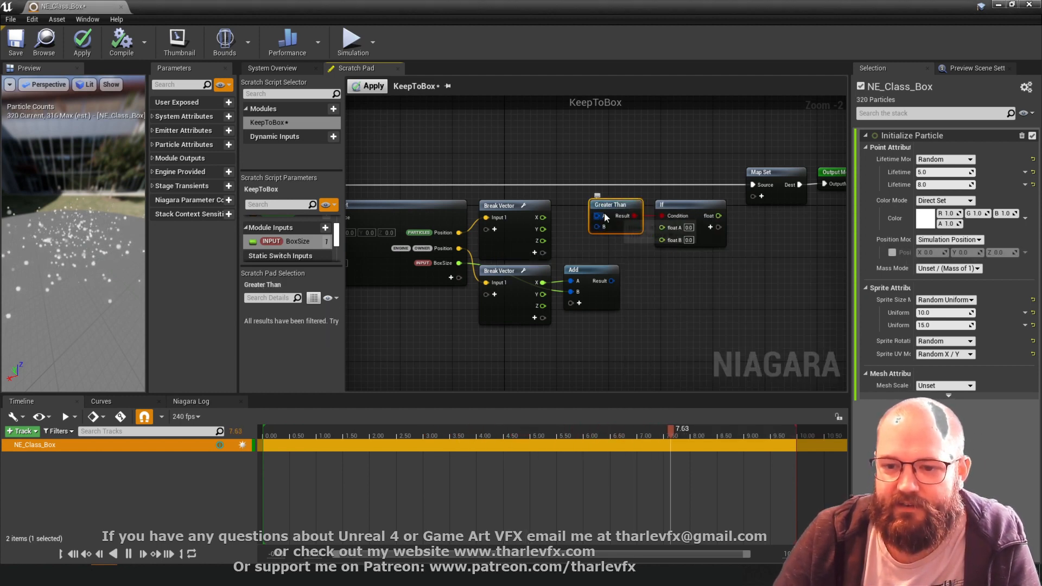
Connect the particle position's X to Greater Than input A and the Add result to input B, and shift the node slightly away from If.
left_click_drag(543, 218, 598, 216)
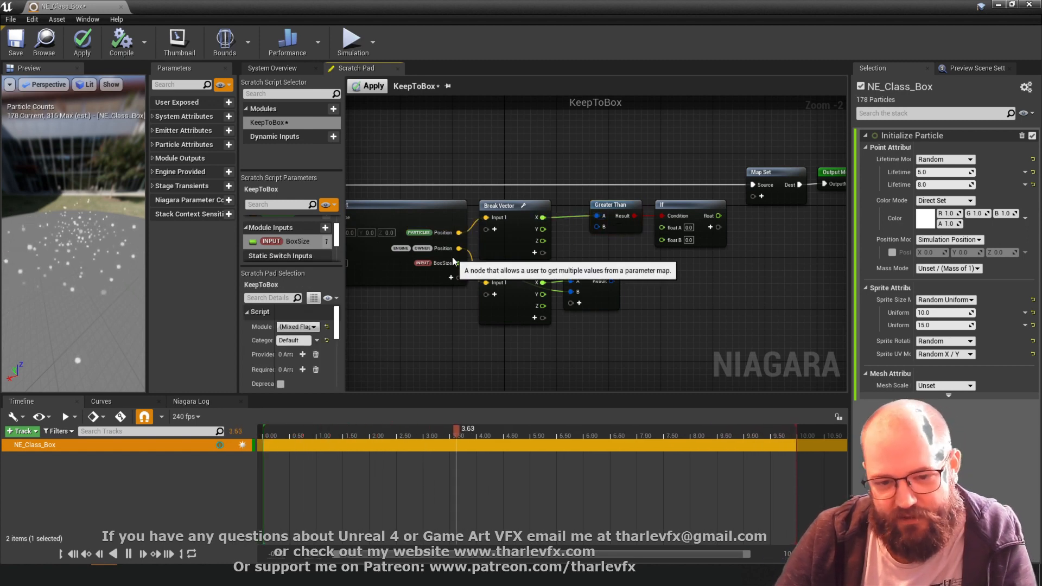
left_click_drag(611, 281, 597, 227)
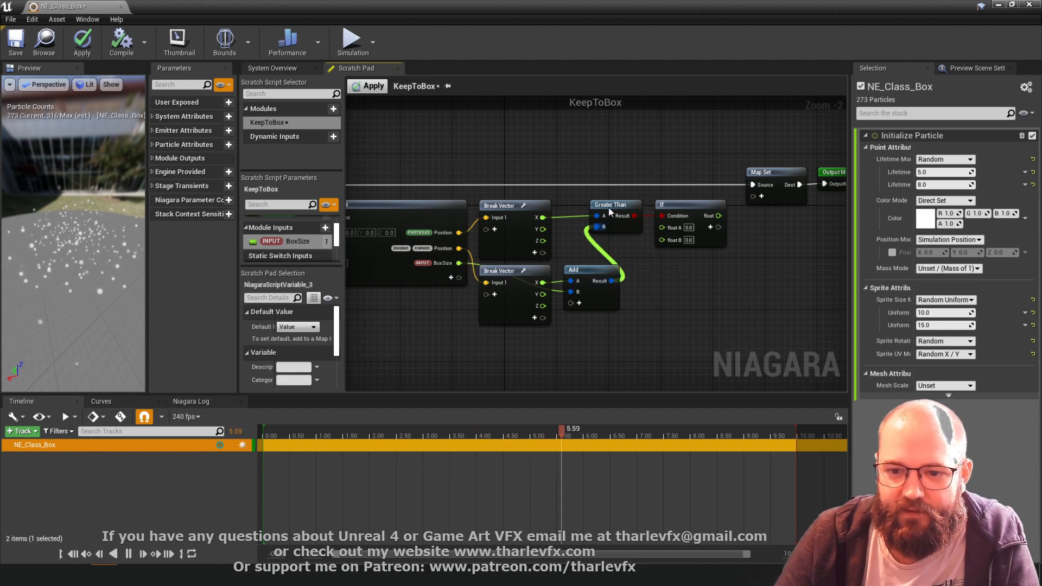
left_click(607, 207)
left_click(632, 145)
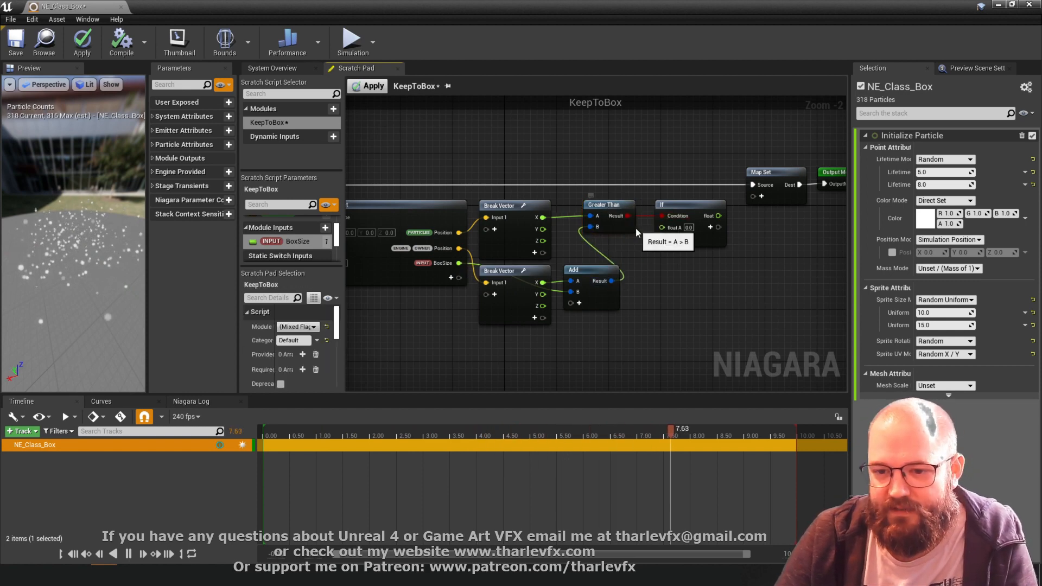
right_click_drag(691, 260, 668, 258)
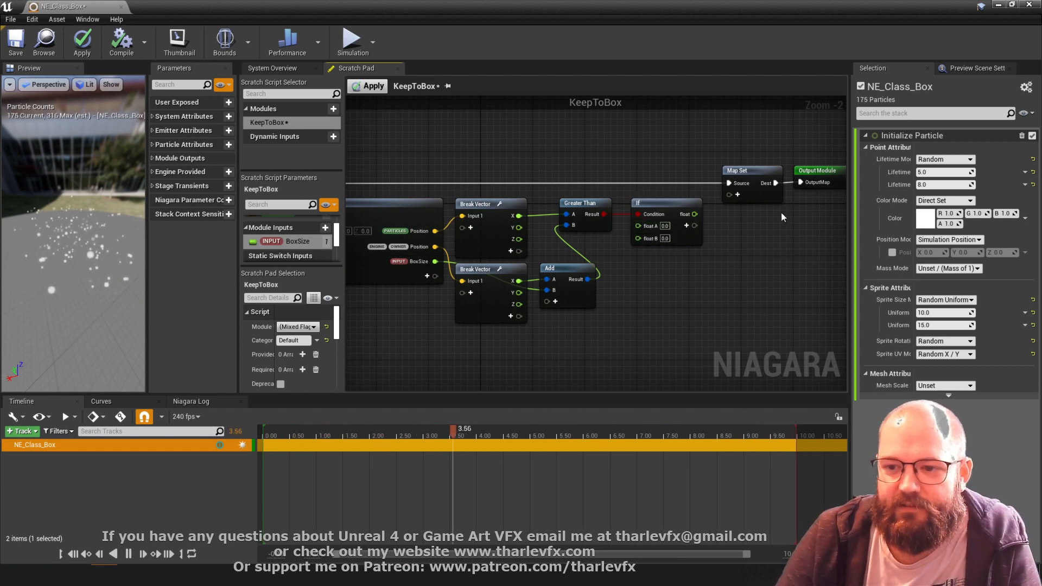
Move the Map Set and Output Module nodes farther from the If node to make room between them.
right_click_drag(773, 246, 658, 278)
left_click_drag(718, 190, 635, 237)
left_click_drag(611, 224, 707, 224)
left_click(567, 309)
right_click_drag(559, 313, 616, 276)
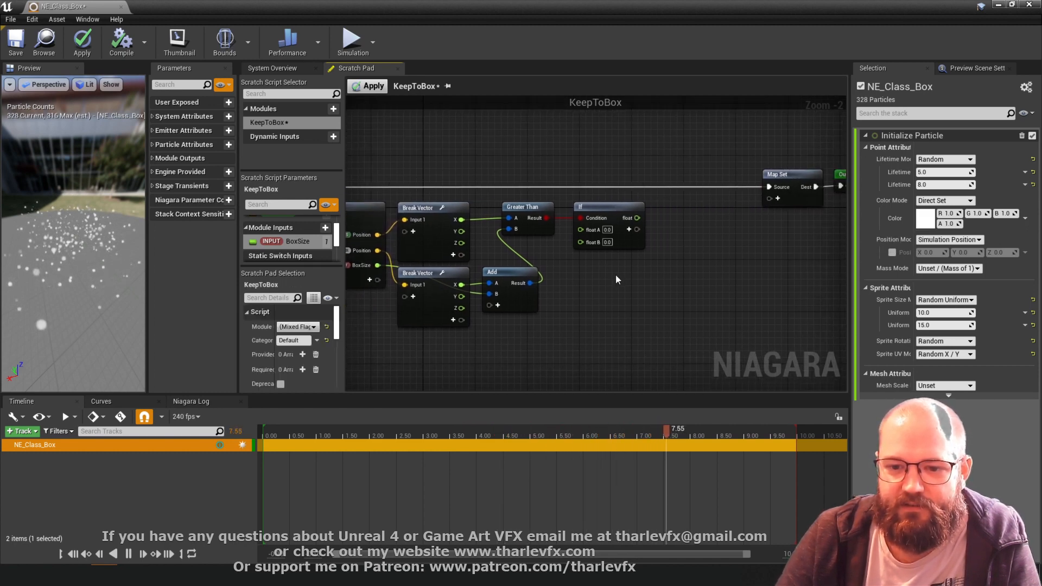
Add the existing Particles Position parameter as a pin on the Map Set node.
left_click(778, 199)
type("partic")
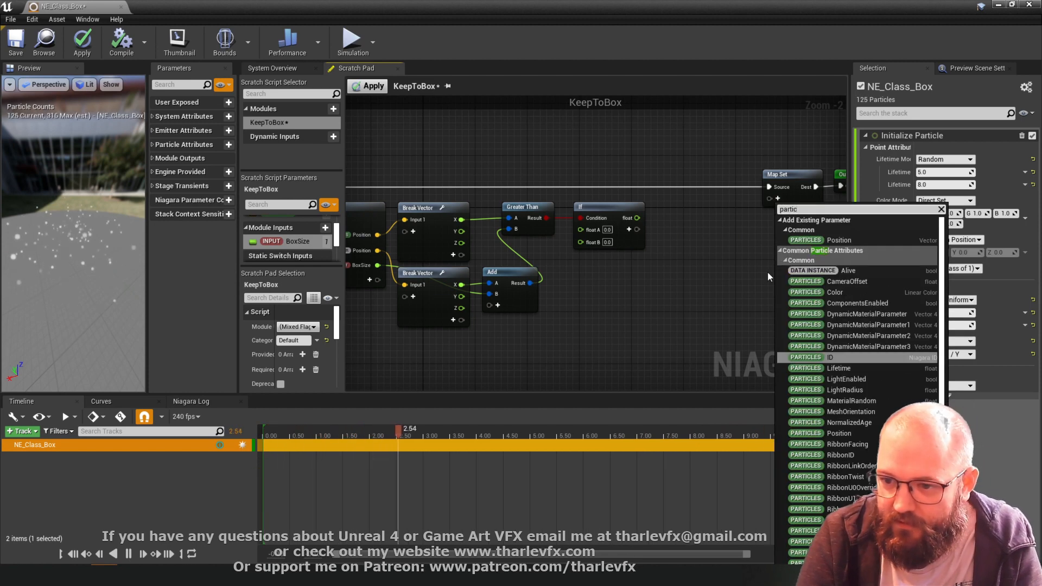
left_click(851, 242)
right_click_drag(681, 243, 641, 250)
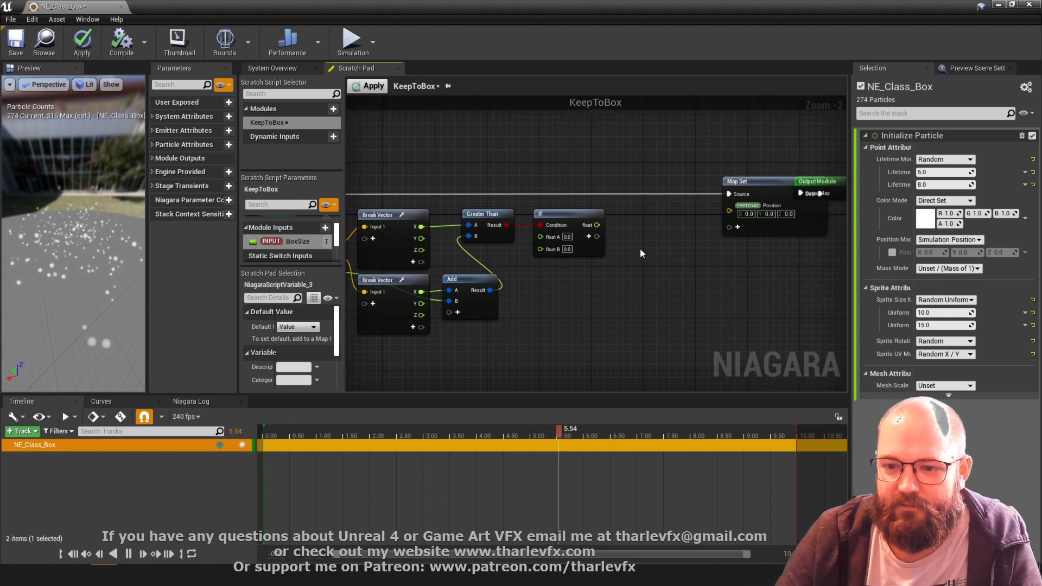
Add a Make Vector node feeding Map Set's Particles Position and place it between If and Map Set.
left_click_drag(723, 215, 697, 232)
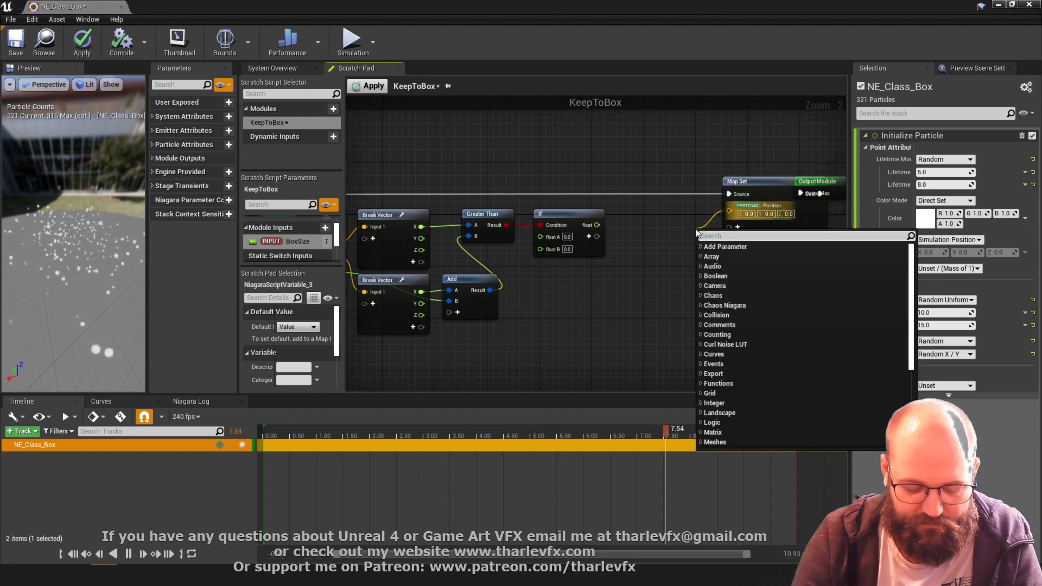
type("make")
key("Return")
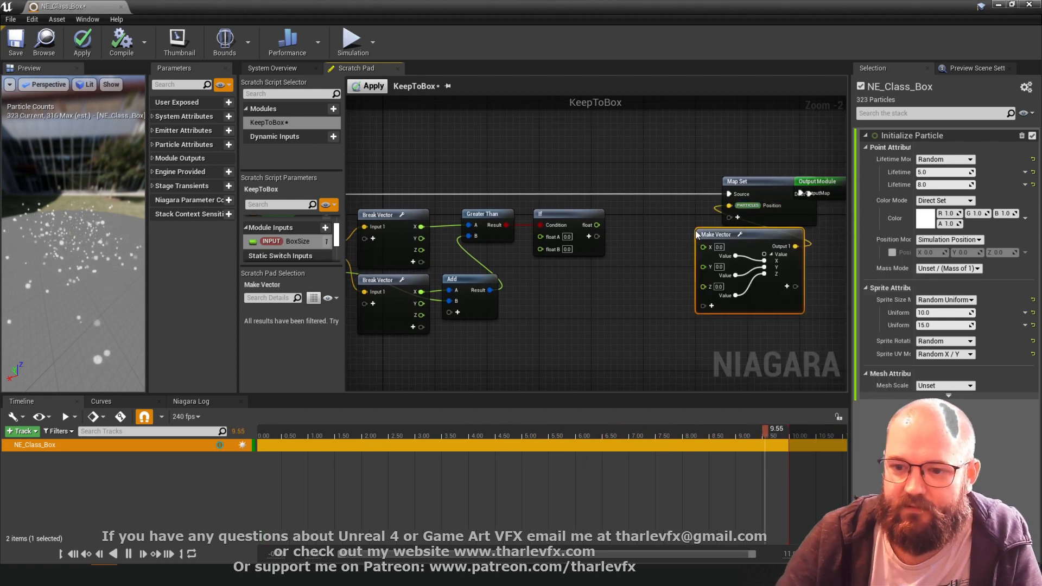
left_click_drag(761, 236, 690, 217)
left_click(601, 273)
right_click_drag(602, 273, 657, 262)
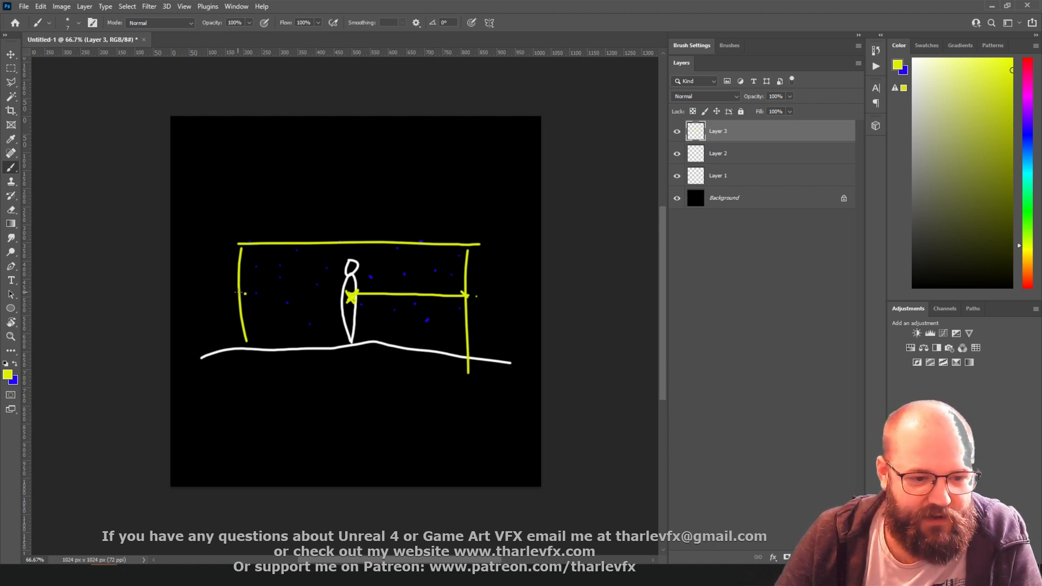
Return to Unreal from Photoshop and add a Subtract node below Add that takes BoxSize from the owner position's X.
key("alt+Tab")
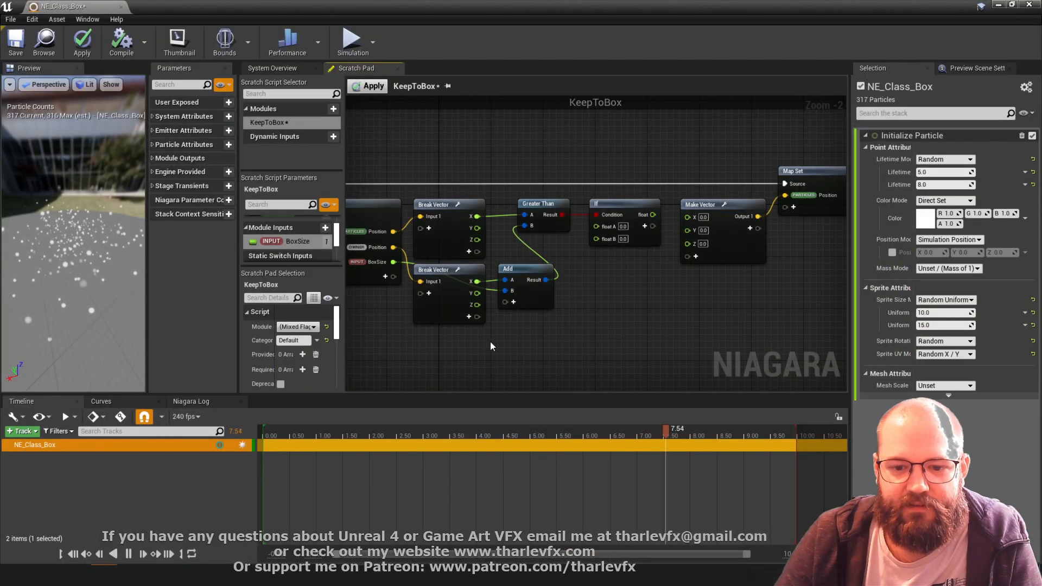
right_click_drag(490, 346, 554, 317)
left_click_drag(537, 253, 580, 291)
type("-")
left_click(588, 335)
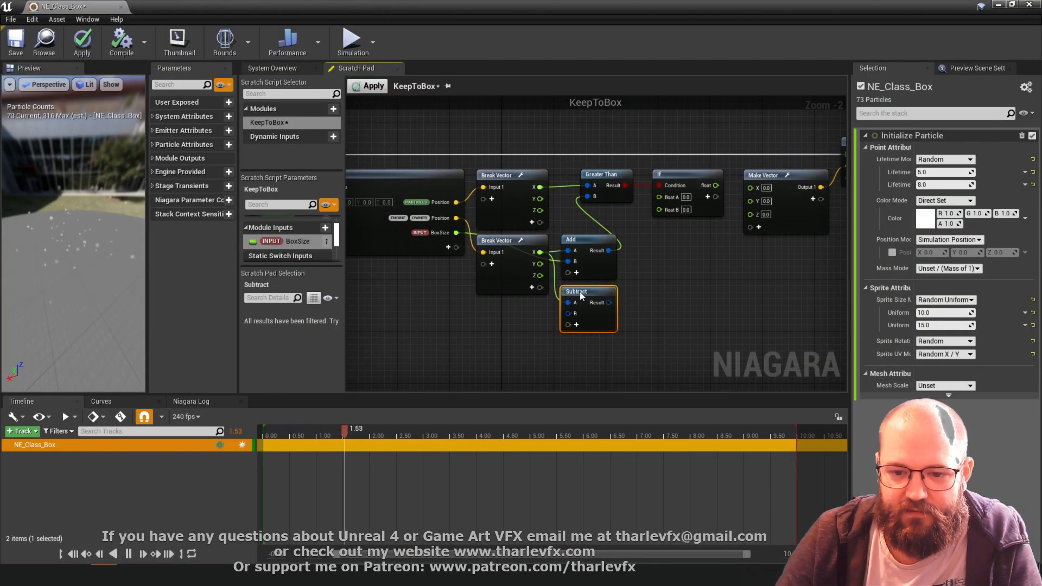
left_click_drag(453, 243, 455, 233)
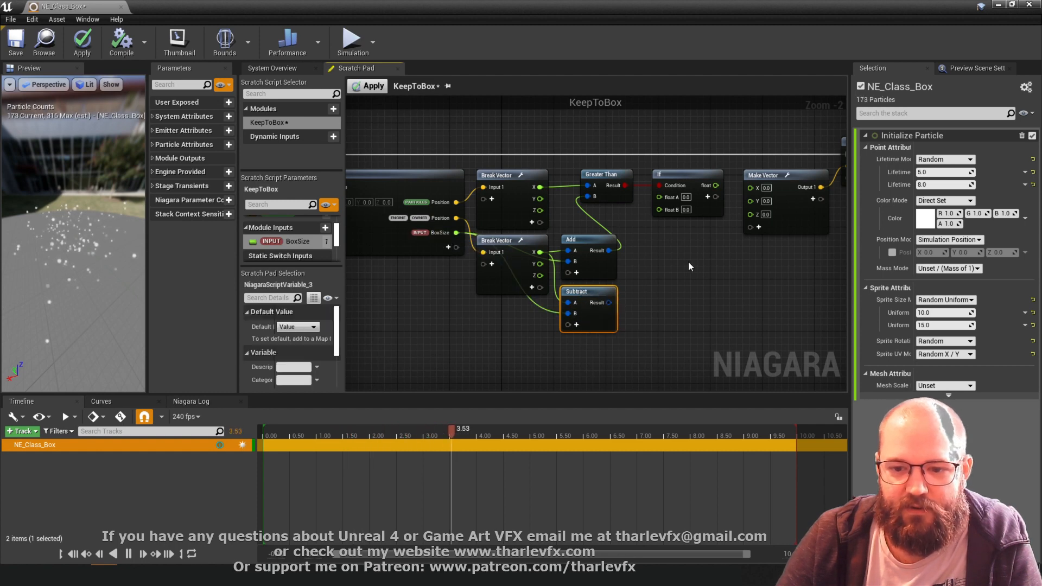
Connect the Subtract result to the If node's float A and the particle position's X to float B.
left_click(689, 262)
right_click_drag(682, 252, 650, 256)
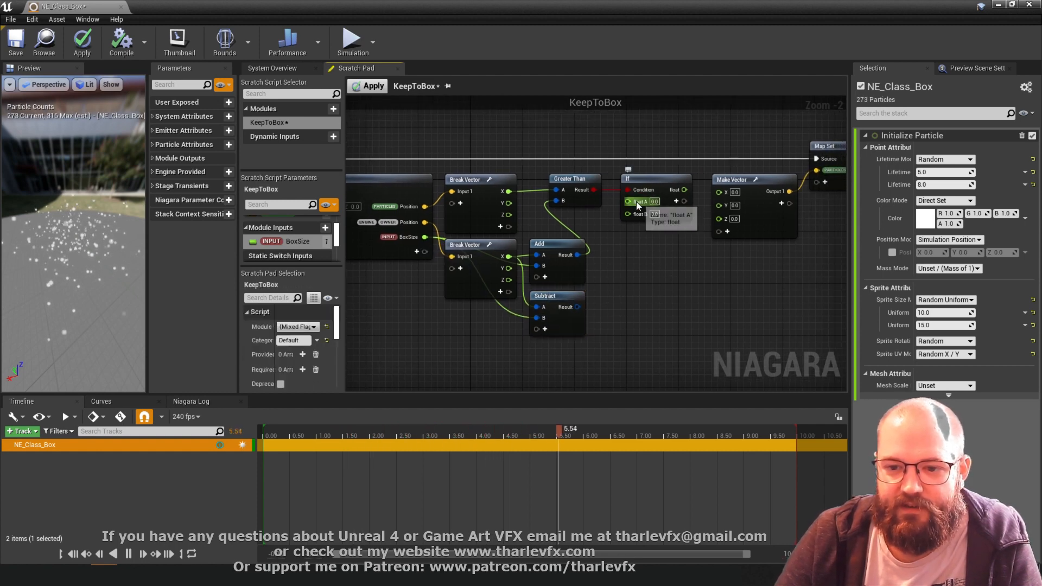
mouse_move(576, 180)
left_mouse_down()
mouse_move(644, 202)
mouse_move(574, 182)
left_mouse_up()
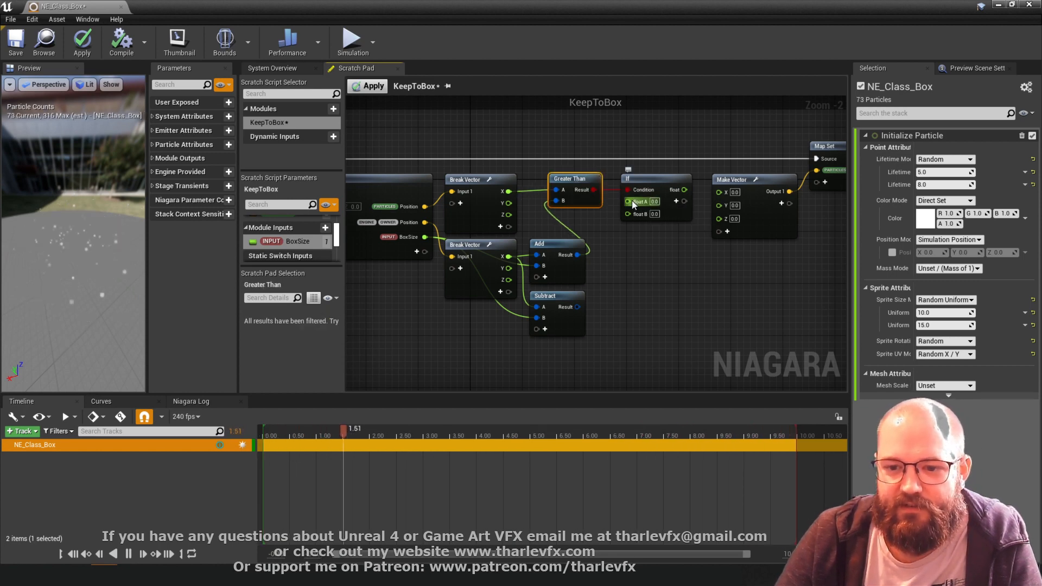
left_click_drag(630, 202, 577, 307)
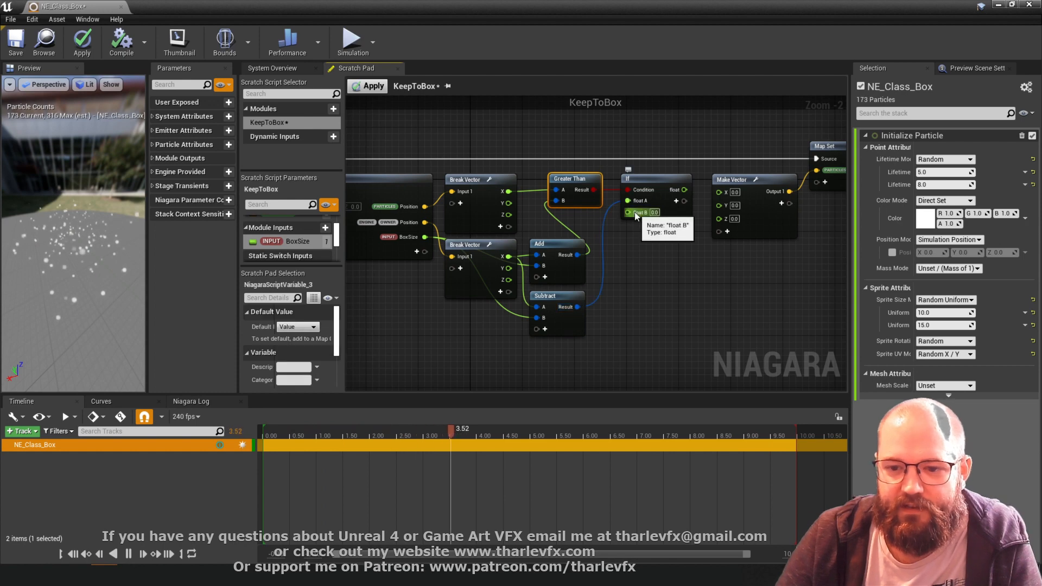
left_click_drag(629, 213, 509, 192)
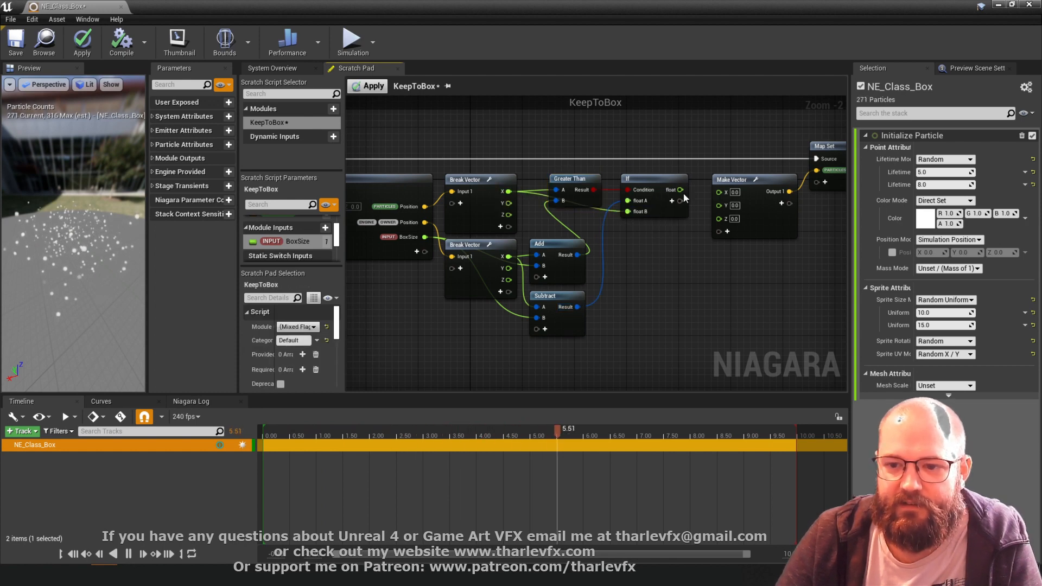
Feed Make Vector's X from the If output and its Y and Z from the particle position, then apply the KeepToBox script.
left_click_drag(709, 193, 720, 216)
left_click(719, 236)
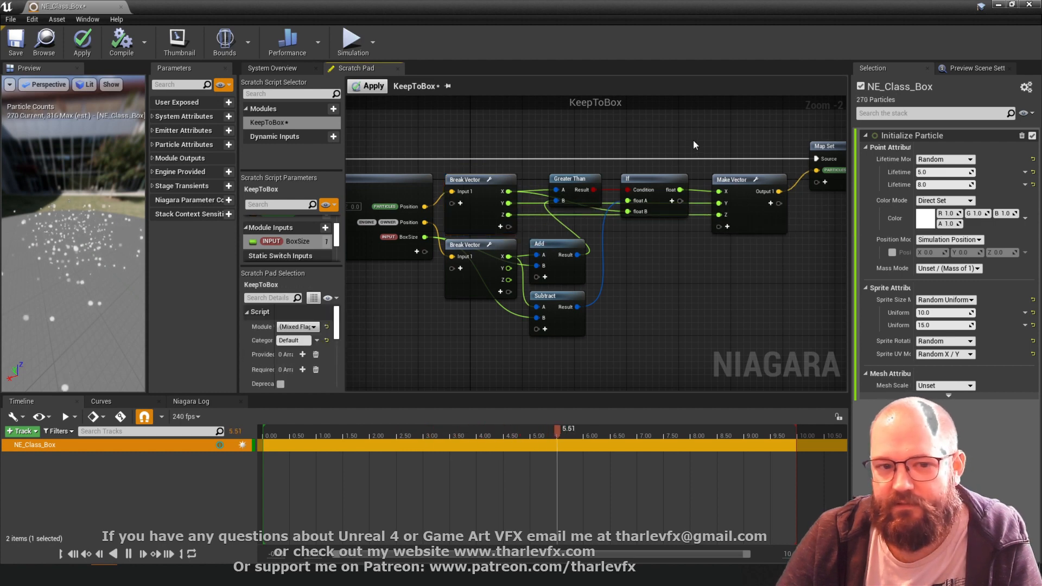
left_click(370, 85)
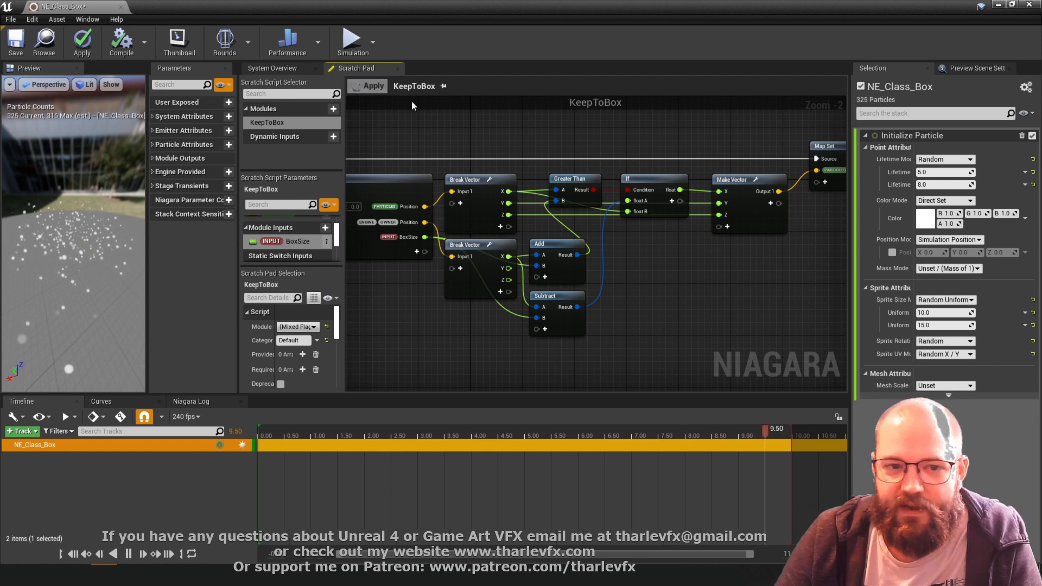
Add the Keep to Box module to Particle Update and place it just before Solve Forces and Velocity.
left_click(274, 68)
left_click(482, 272)
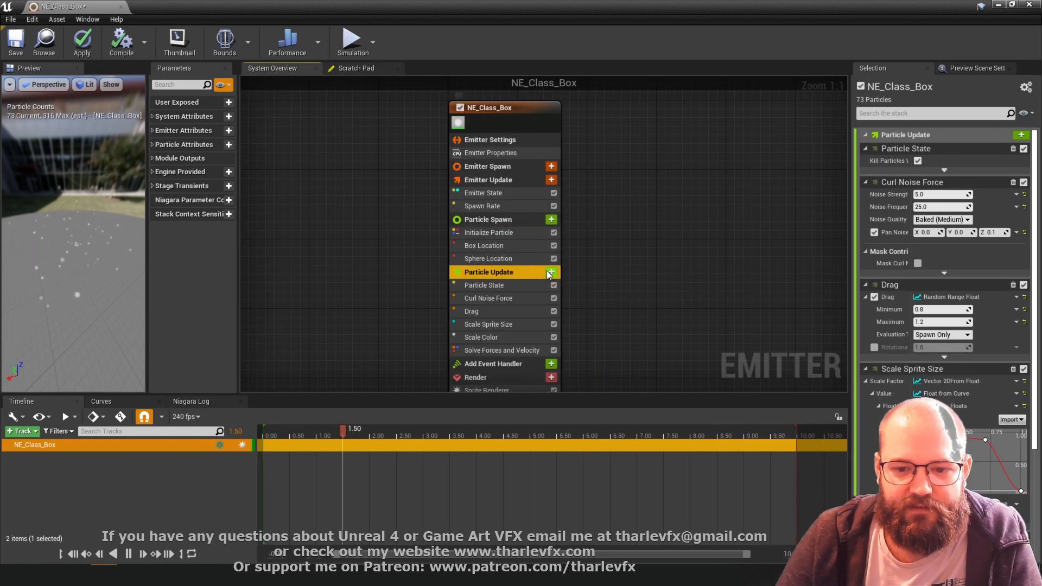
left_click(551, 272)
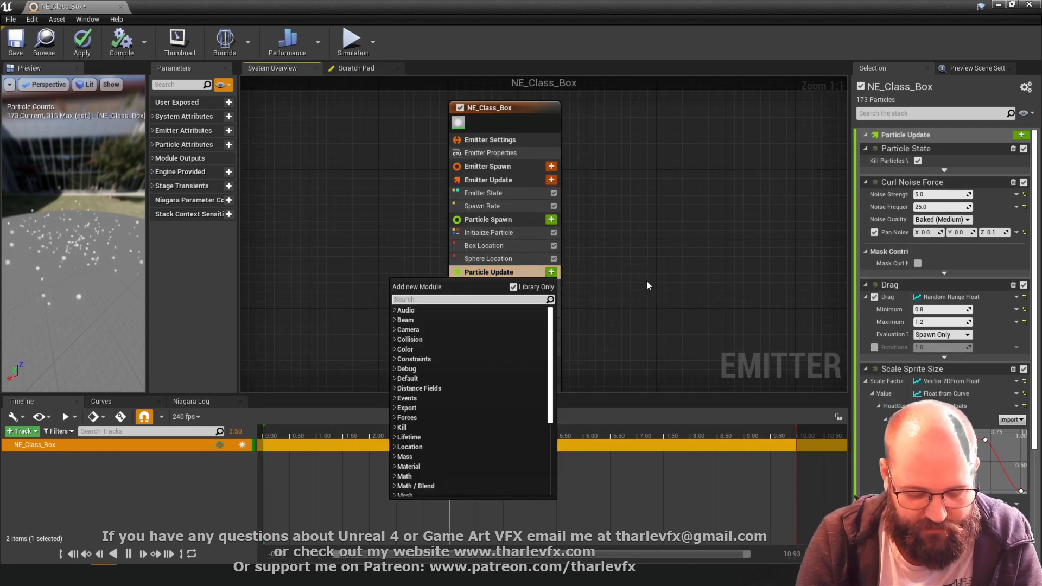
type("keep")
left_click(429, 320)
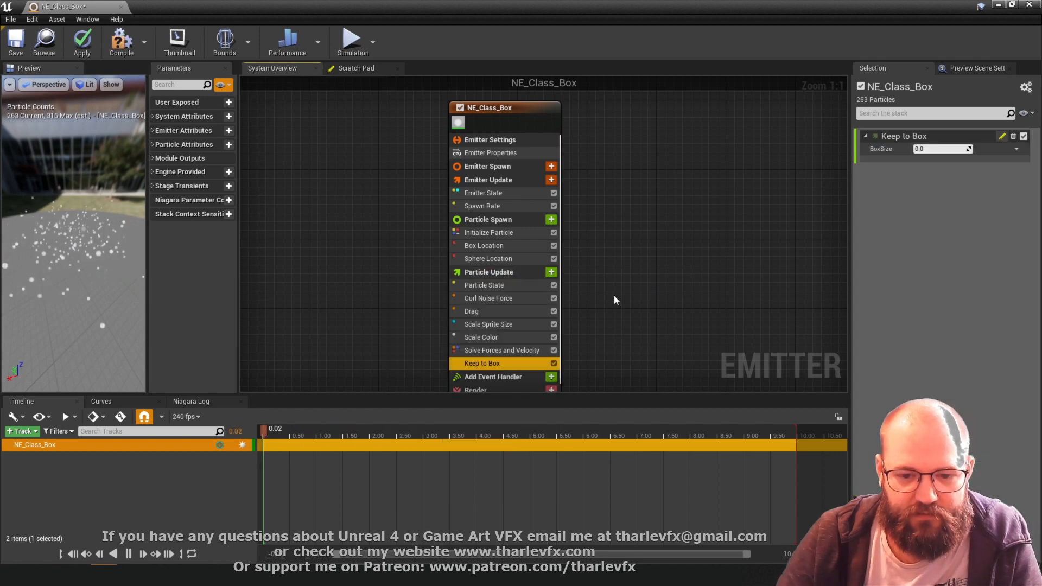
left_click_drag(489, 363, 507, 343)
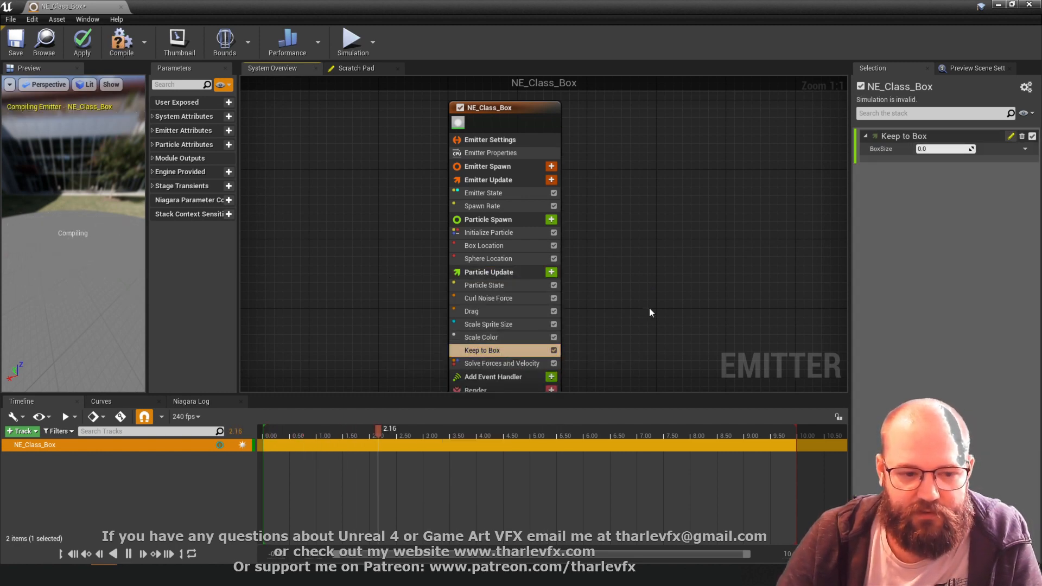
Set the Keep to Box module's BoxSize to 250 and check the particles in the preview.
mouse_move(87, 233)
left_mouse_down()
mouse_move(79, 261)
mouse_move(65, 236)
mouse_move(41, 230)
mouse_move(97, 250)
mouse_move(57, 293)
mouse_move(71, 250)
mouse_move(106, 237)
left_mouse_up()
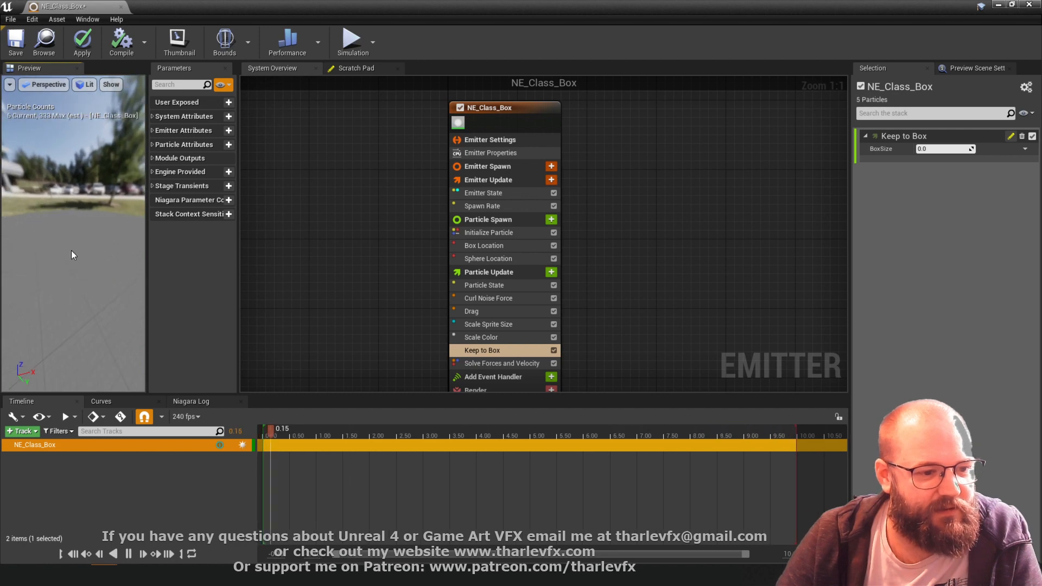
left_click_drag(60, 261, 73, 261)
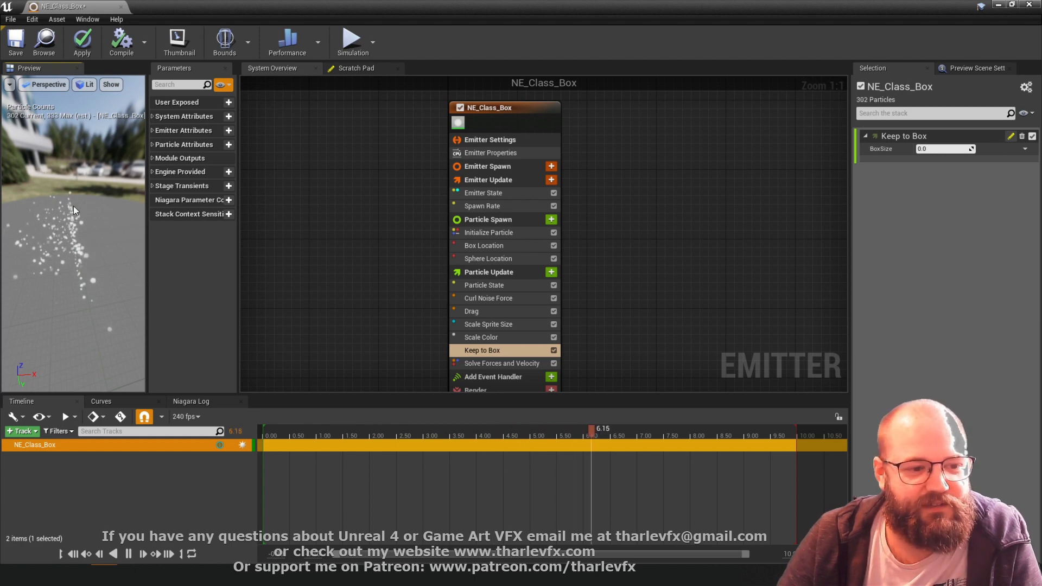
left_click(989, 150)
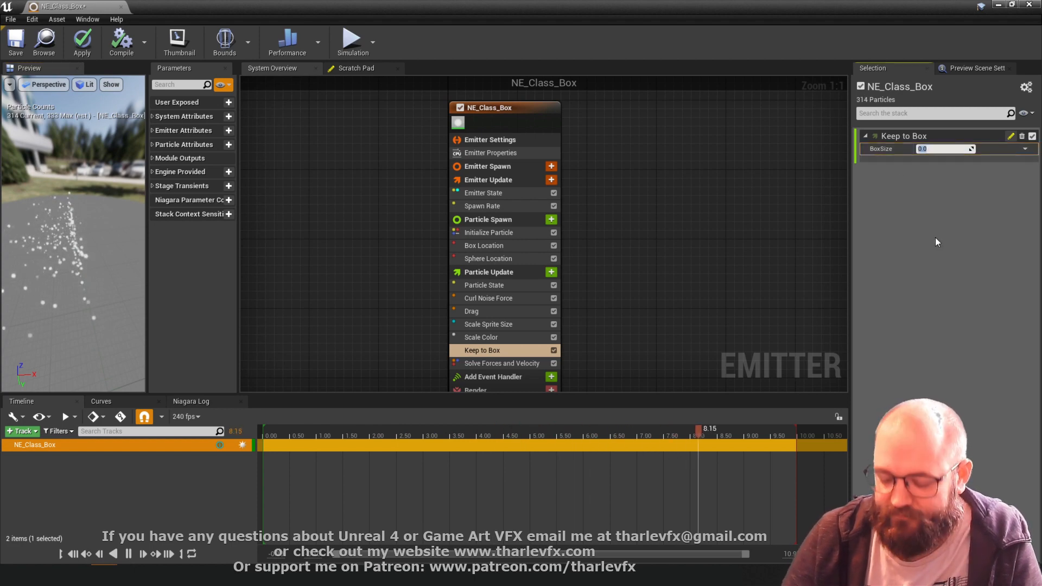
type("250")
key("Return")
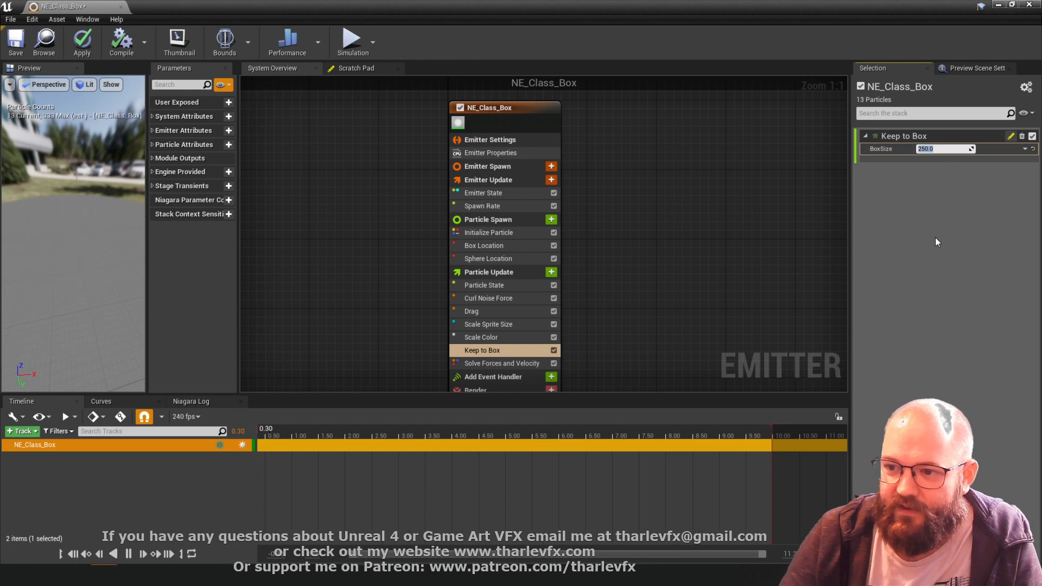
left_click_drag(9, 191, 10, 173)
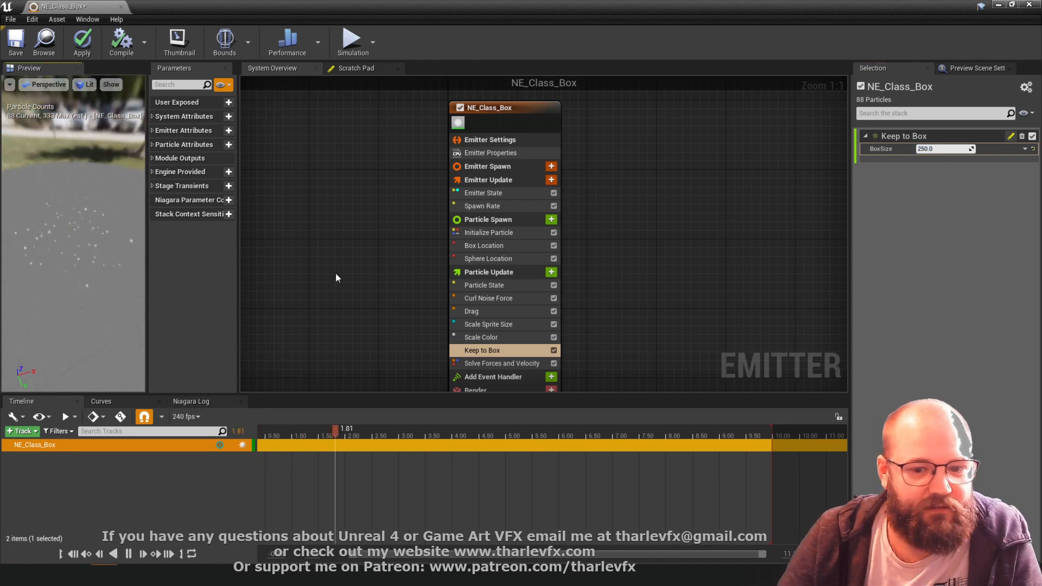
Check the Box Location module's size, return to Keep to Box, and apply the emitter changes.
left_click(493, 247)
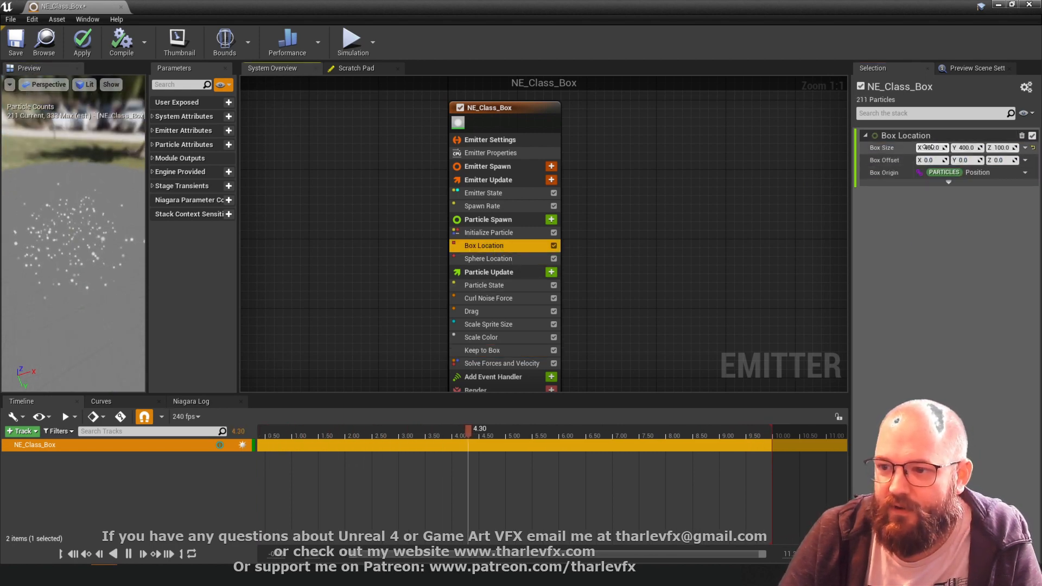
left_click(483, 350)
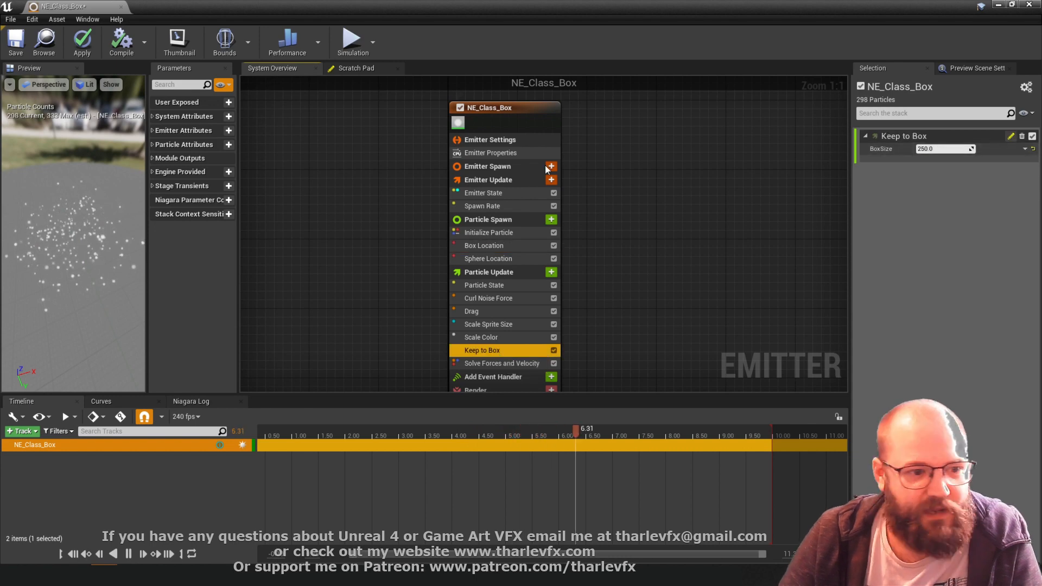
left_click(82, 43)
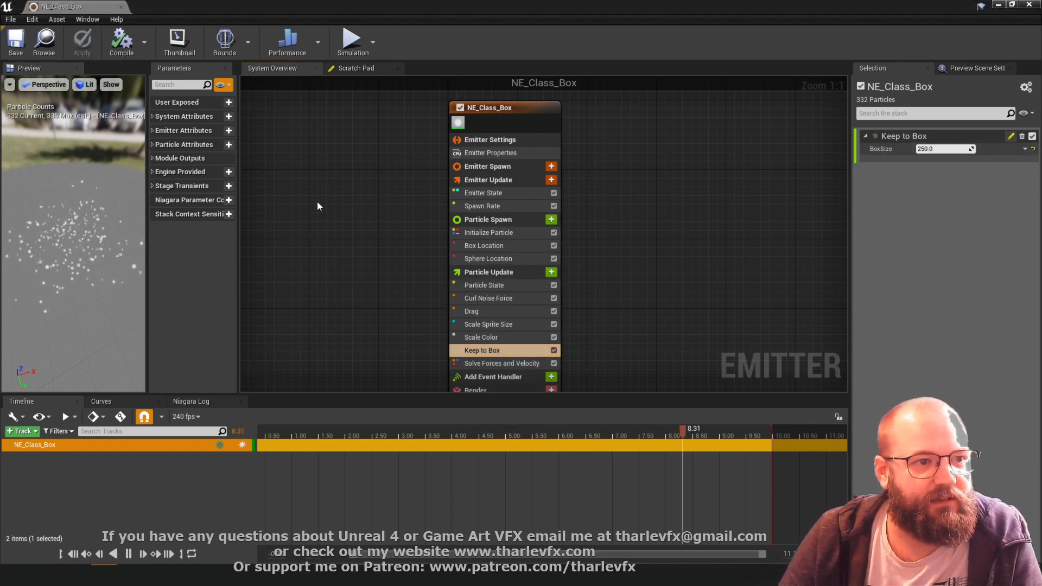
Create a Niagara system from the NE_Class_Box emitter and place it in the level.
left_click(1000, 5)
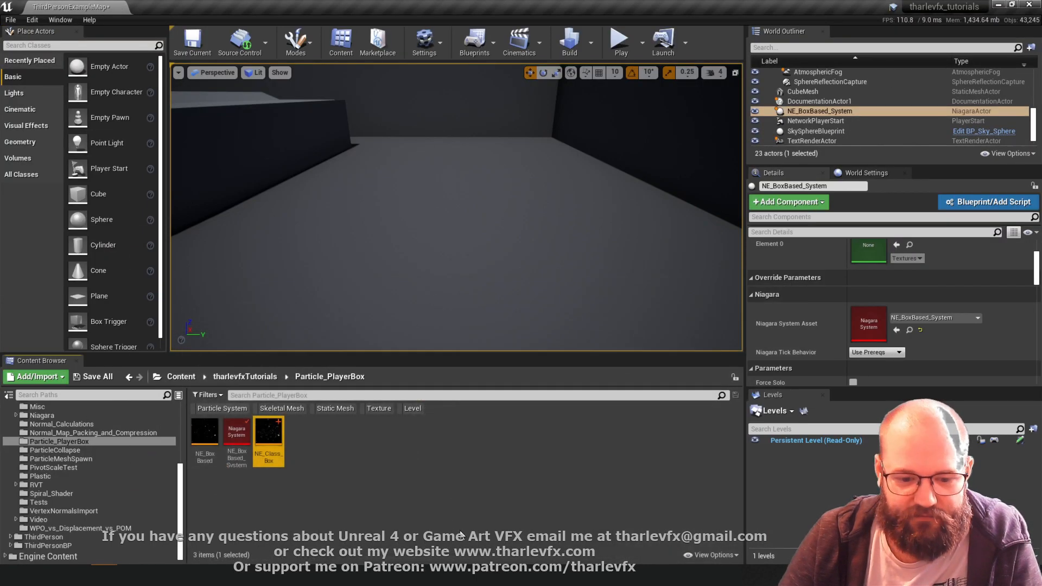
right_click(271, 443)
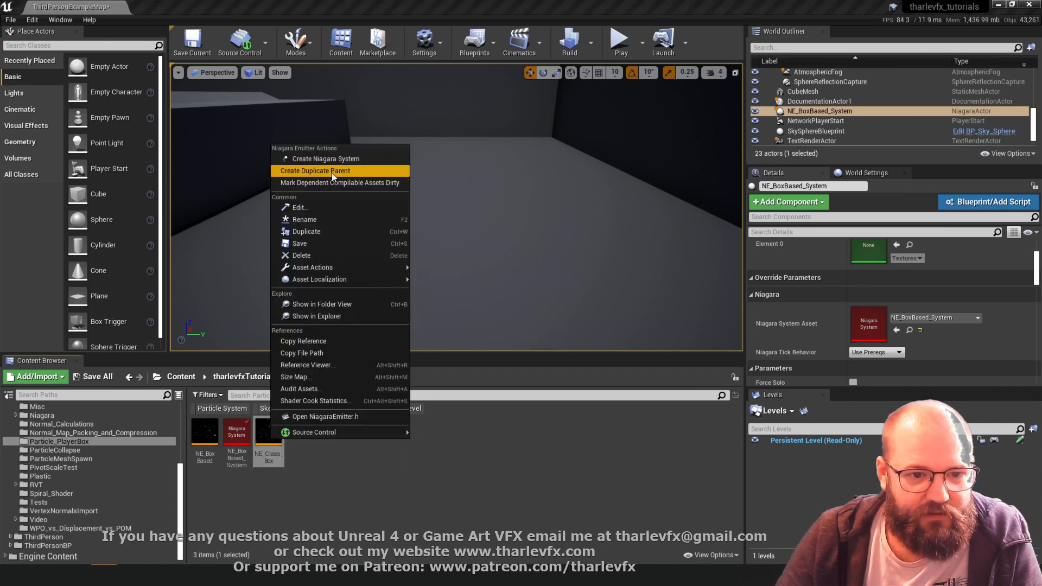
left_click(328, 158)
left_click_drag(300, 437, 463, 251)
Frame the NE_Class_Box_System actor from above and move it back and forth along X to test the wrapping.
scroll(488, 244, "down", 5)
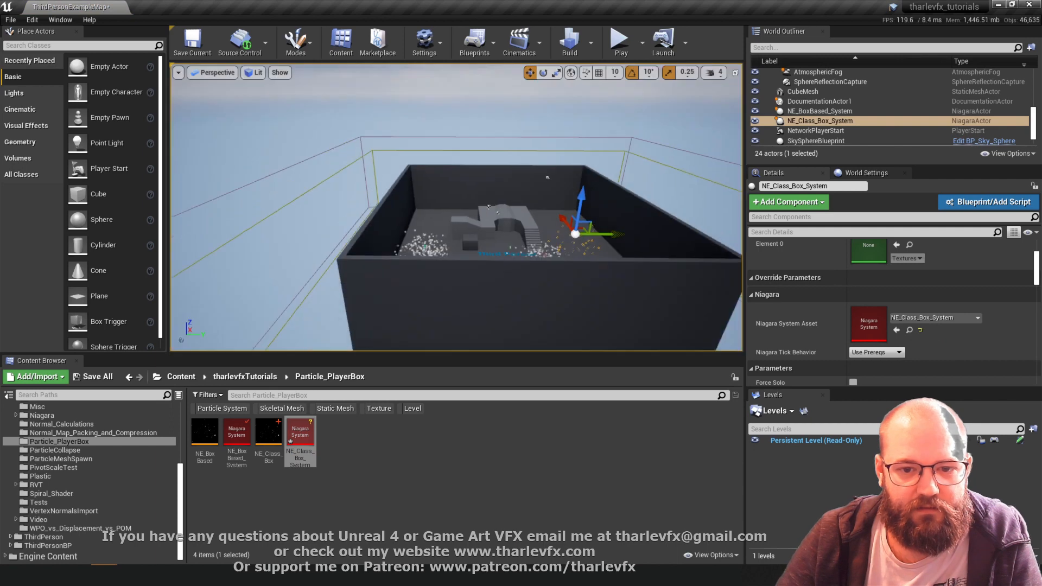
key("f")
left_click_drag(416, 181, 603, 283, "alt")
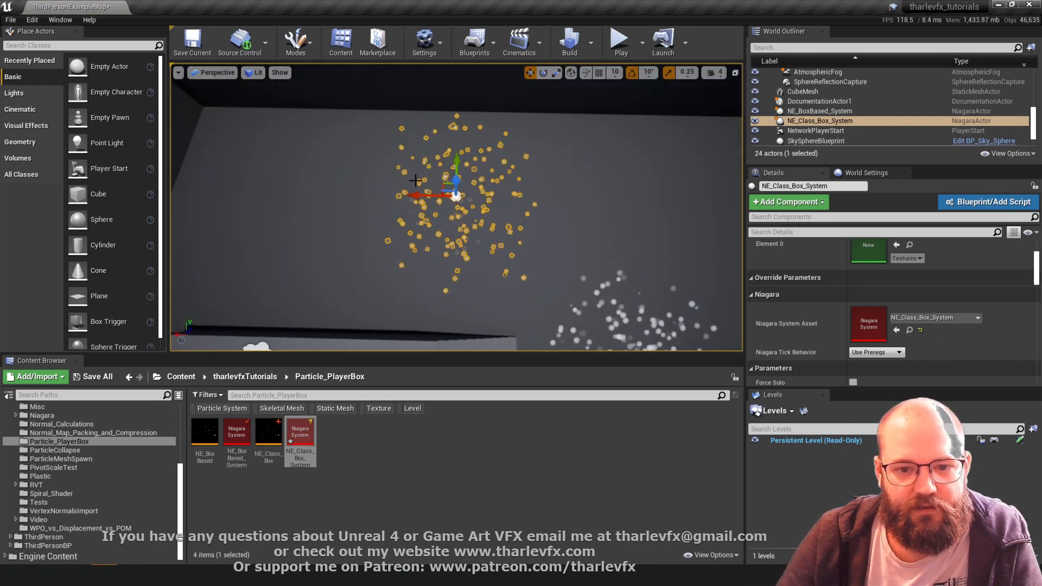
left_click_drag(386, 195, 537, 204)
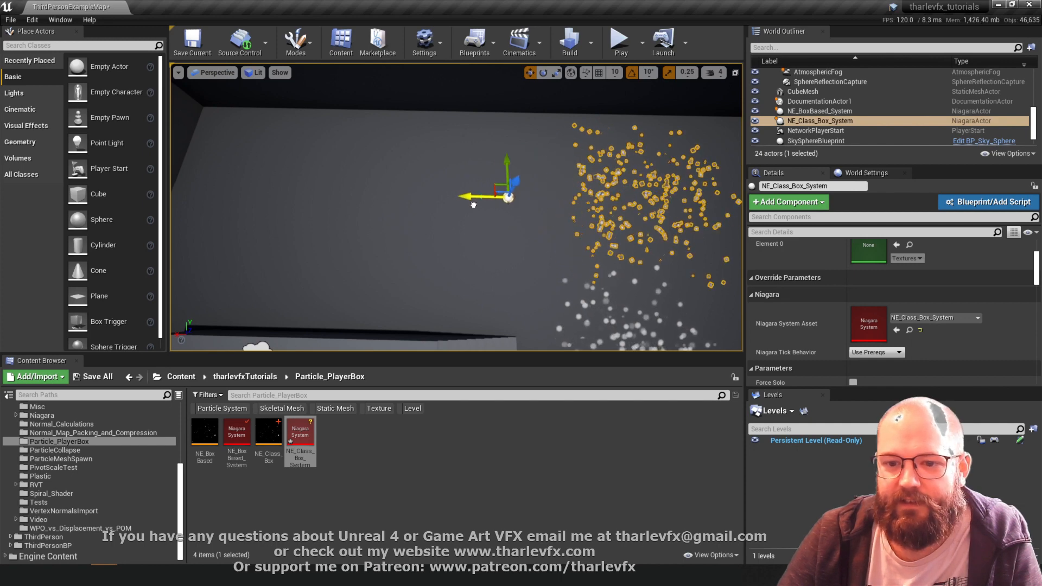
mouse_move(473, 205)
left_mouse_down()
mouse_move(354, 200)
mouse_move(586, 224)
mouse_move(290, 216)
mouse_move(385, 218)
mouse_move(433, 197)
mouse_move(589, 208)
mouse_move(471, 204)
left_mouse_up()
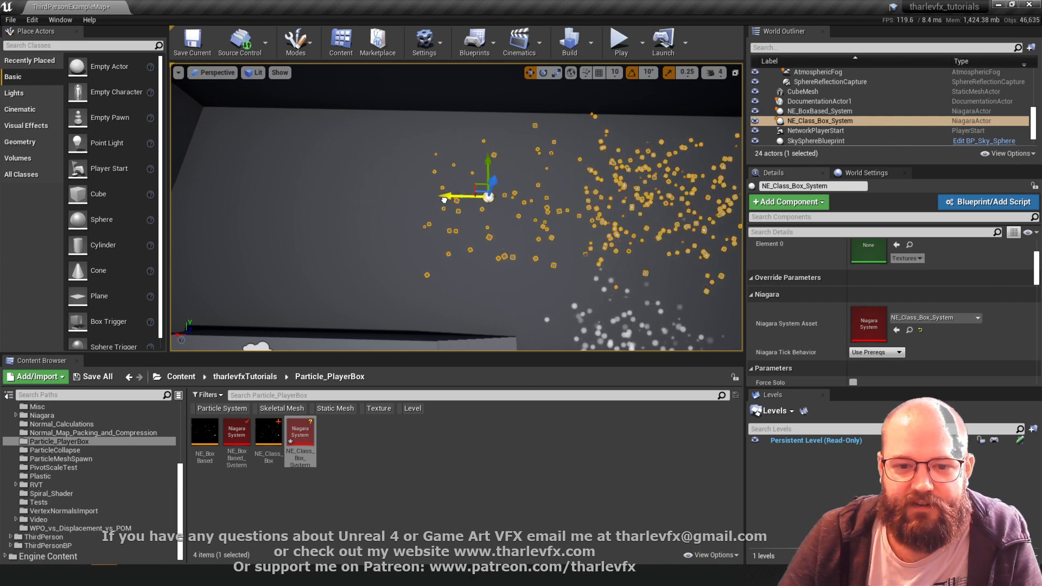
Reopen the NE_Class_Box emitter's KeepToBox graph and consult the box sketch in Photoshop before returning to the graph.
double_click(269, 435)
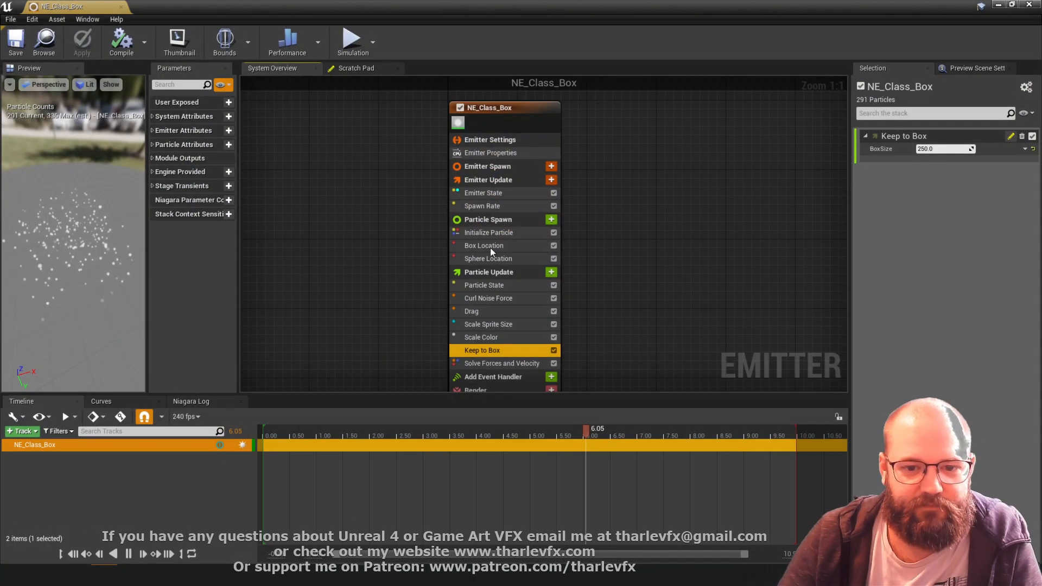
left_click(356, 69)
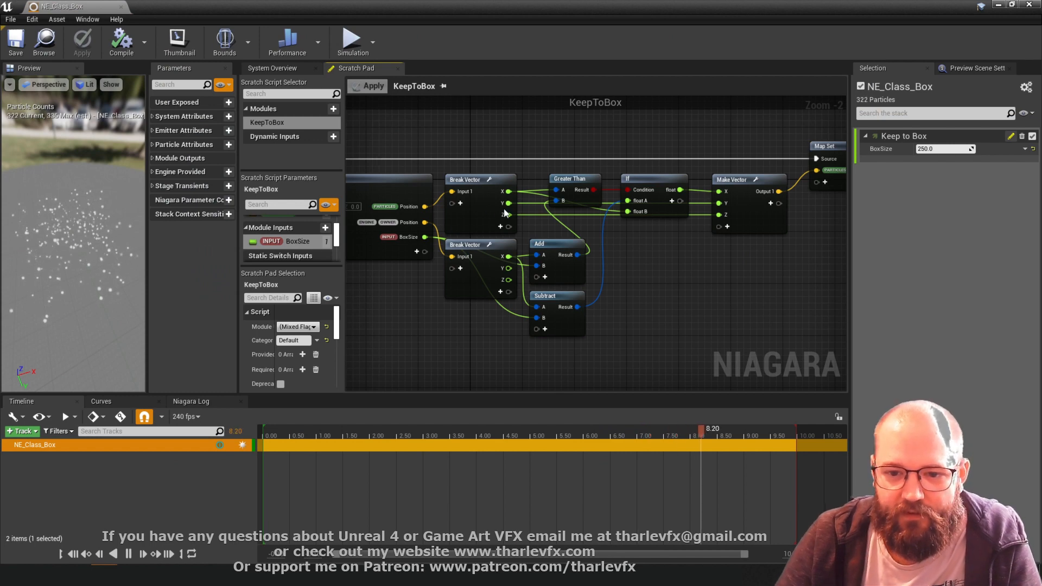
right_click_drag(653, 244, 646, 215)
right_click_drag(579, 204, 535, 227)
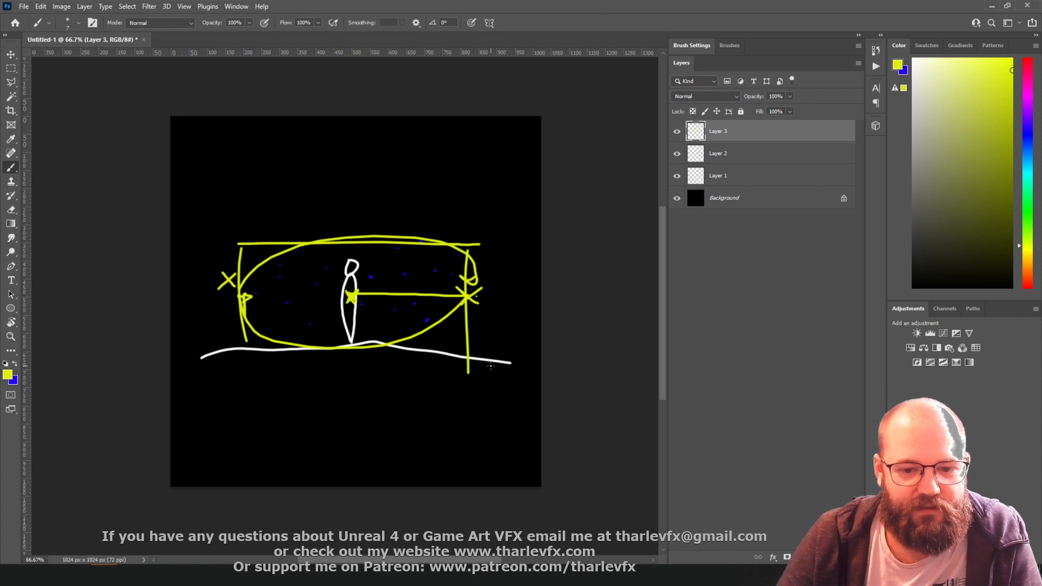
left_click(991, 7)
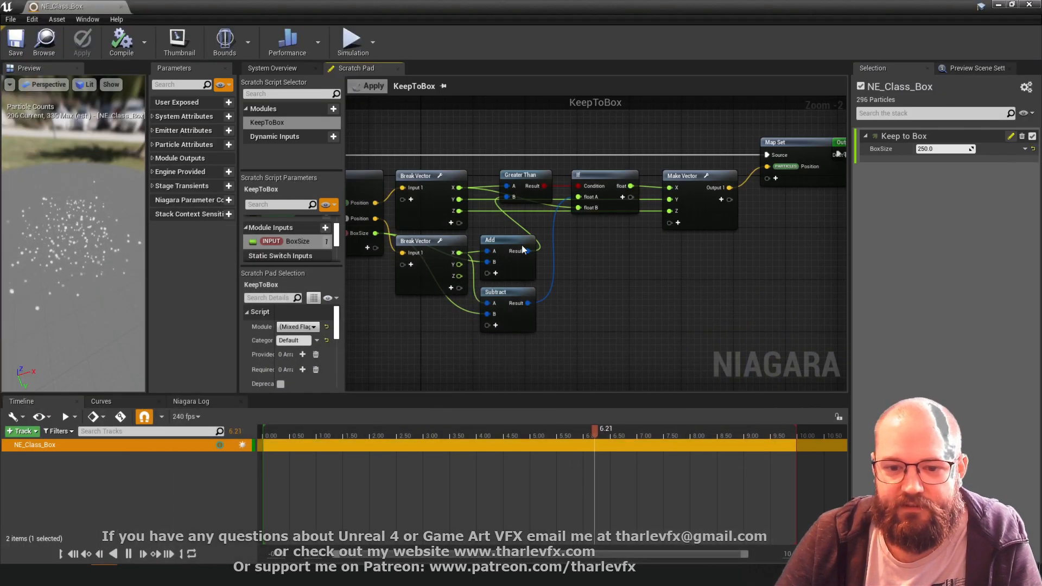
Duplicate the If node, place the copy below the original, and shift the Add and Subtract nodes down to make room.
left_click(618, 178)
key("ctrl+c")
key("ctrl+v")
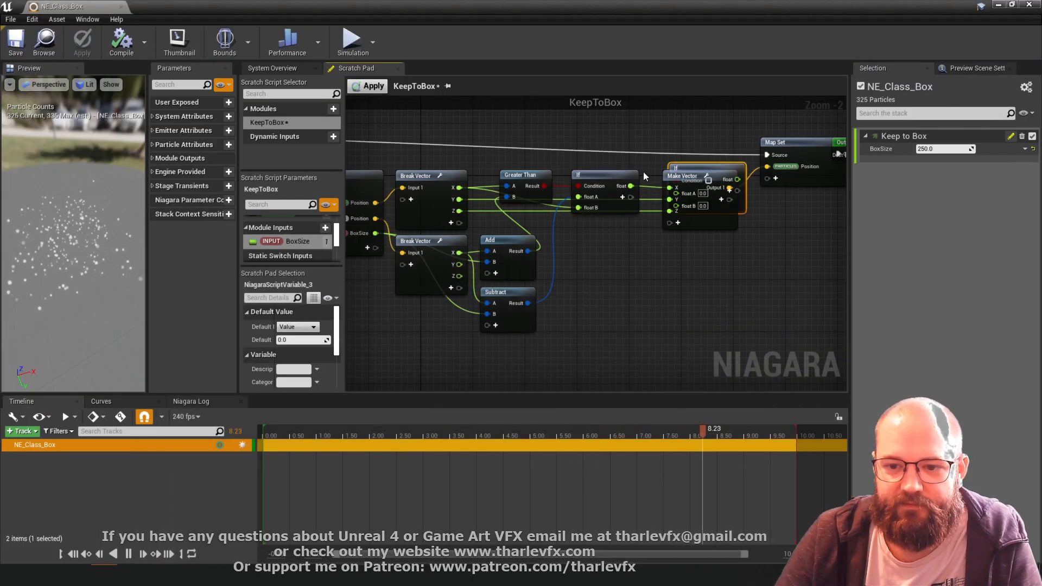
left_click_drag(708, 169, 601, 227)
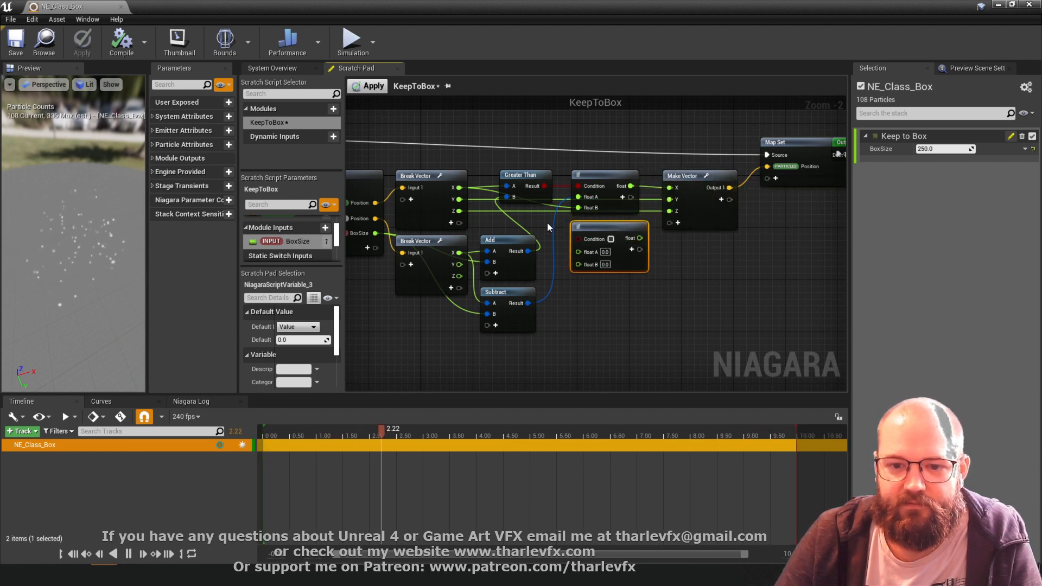
left_click_drag(552, 311, 502, 264)
left_click(521, 175)
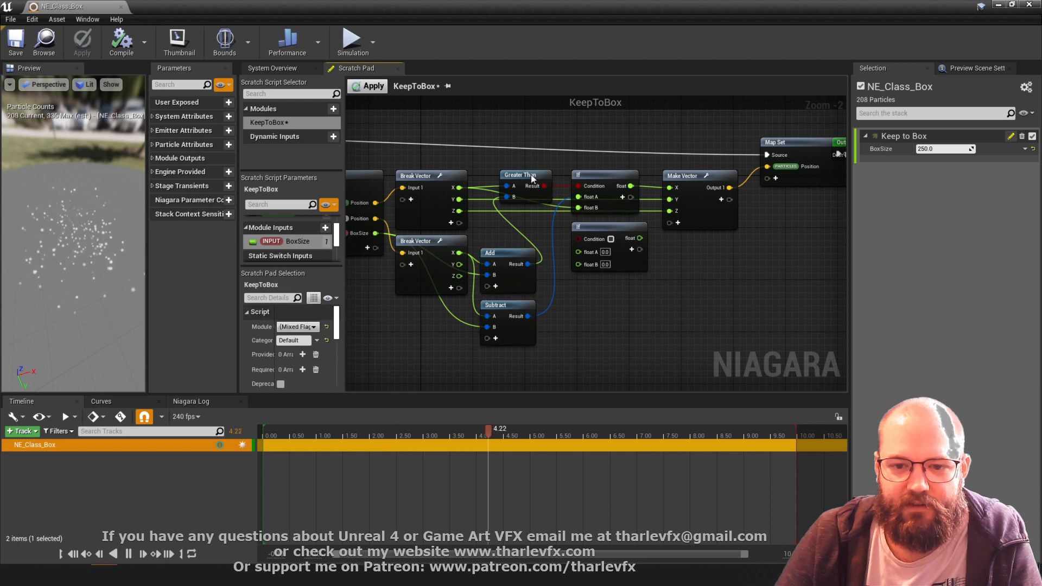
key("ctrl+c")
key("ctrl+v")
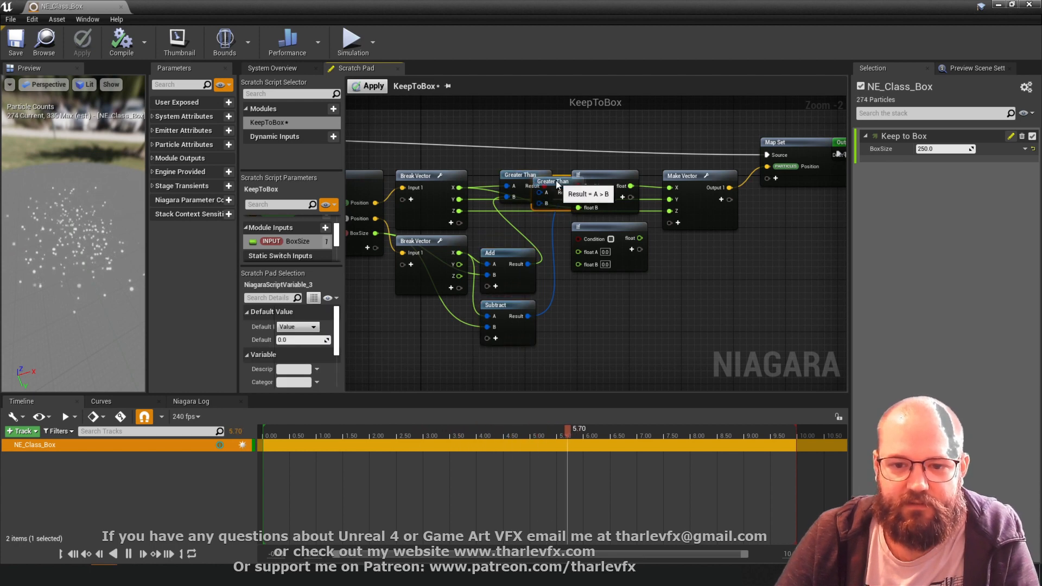
key("Delete")
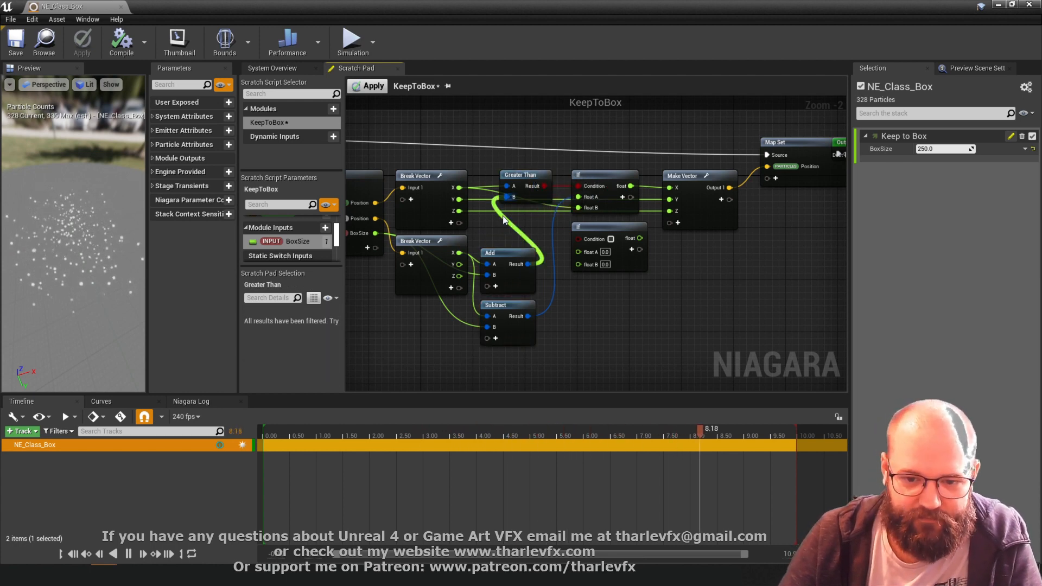
Add a Less Than node below Greater Than and connect its Result to the second If node's Condition.
left_click(519, 220)
right_click(518, 220)
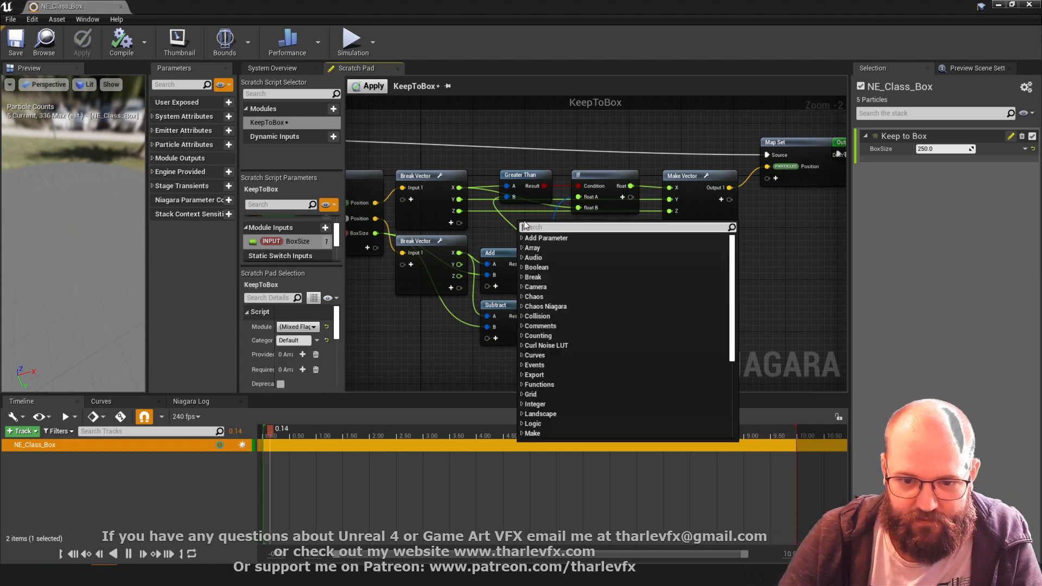
type("les than")
key("Return")
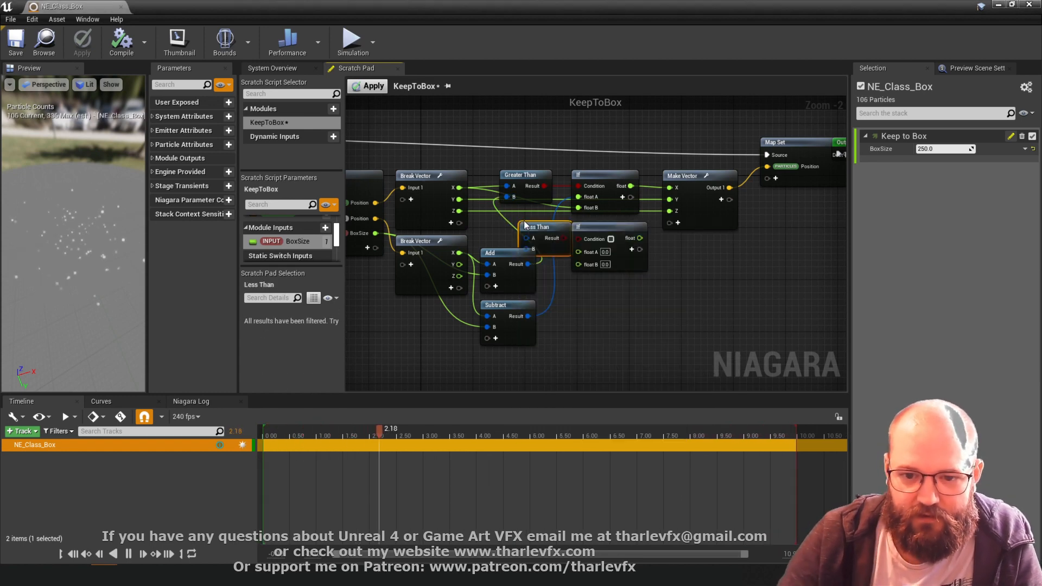
left_click_drag(537, 231, 516, 221)
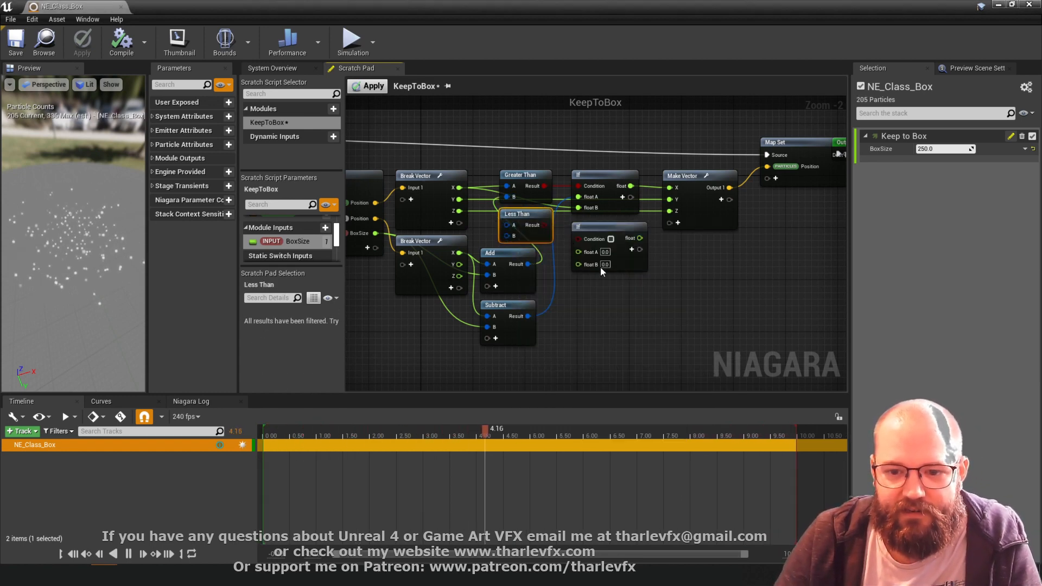
left_click_drag(563, 225, 579, 239)
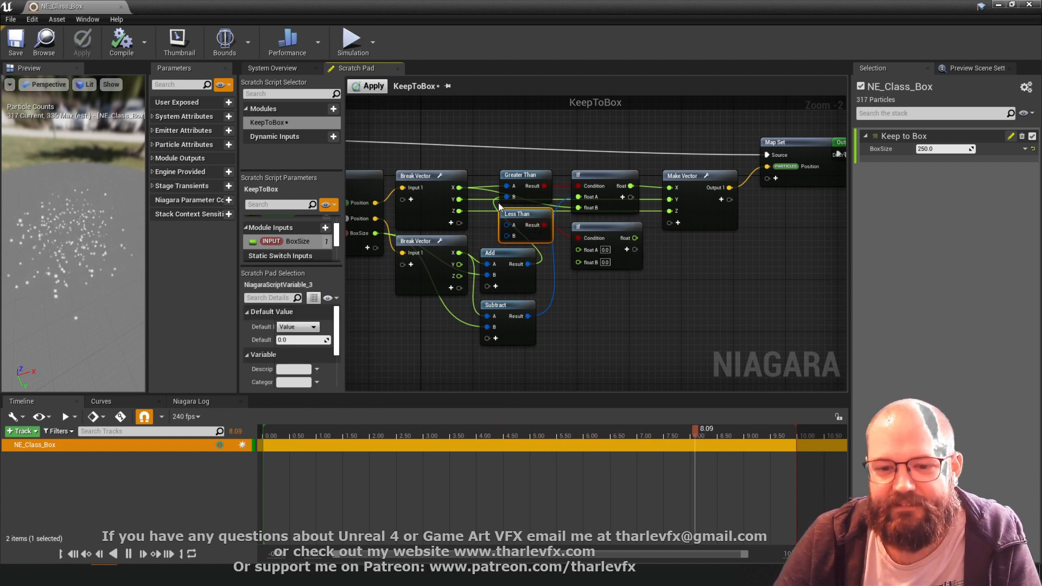
left_click(603, 321)
right_click_drag(604, 322, 615, 324)
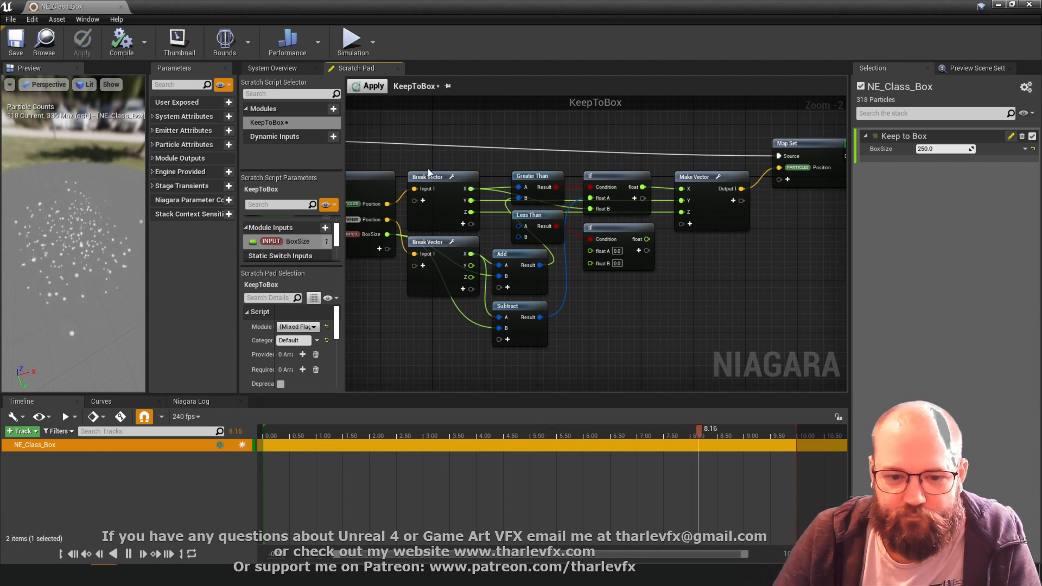
Connect the particle position's X to Less Than input A and the Subtract result to input B.
left_click(531, 218)
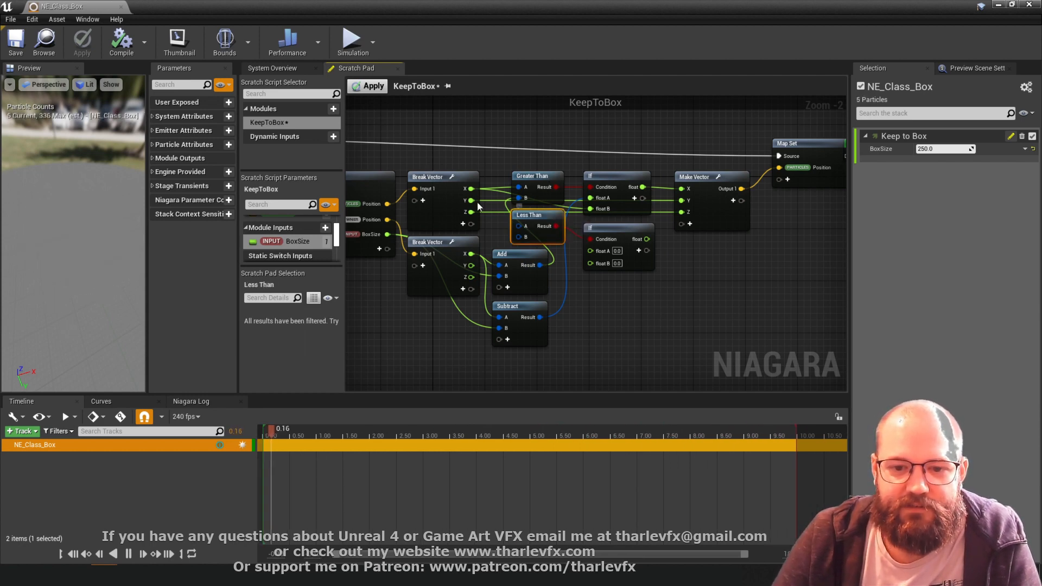
left_click_drag(471, 189, 519, 226)
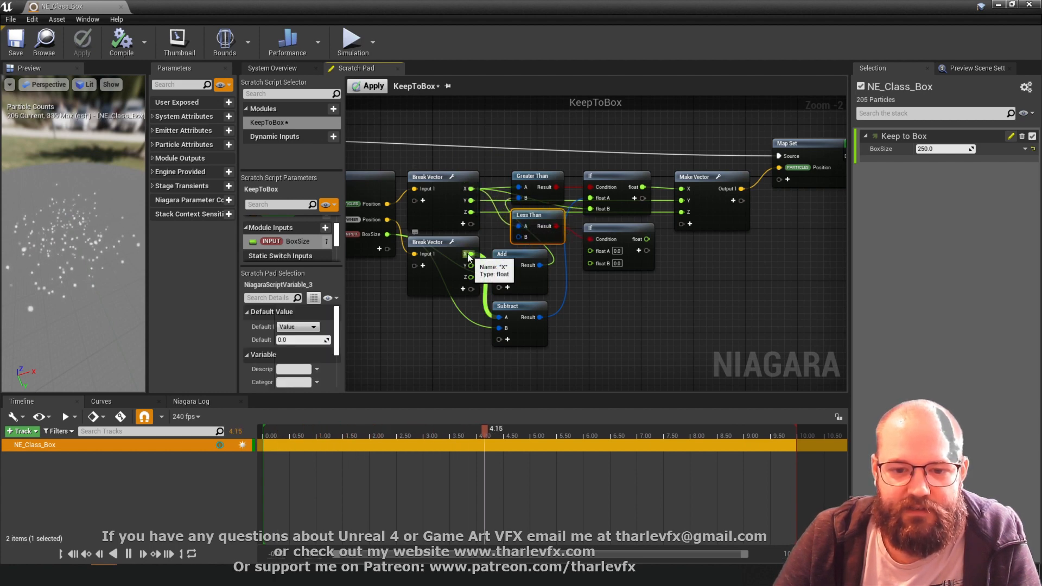
left_click(431, 282)
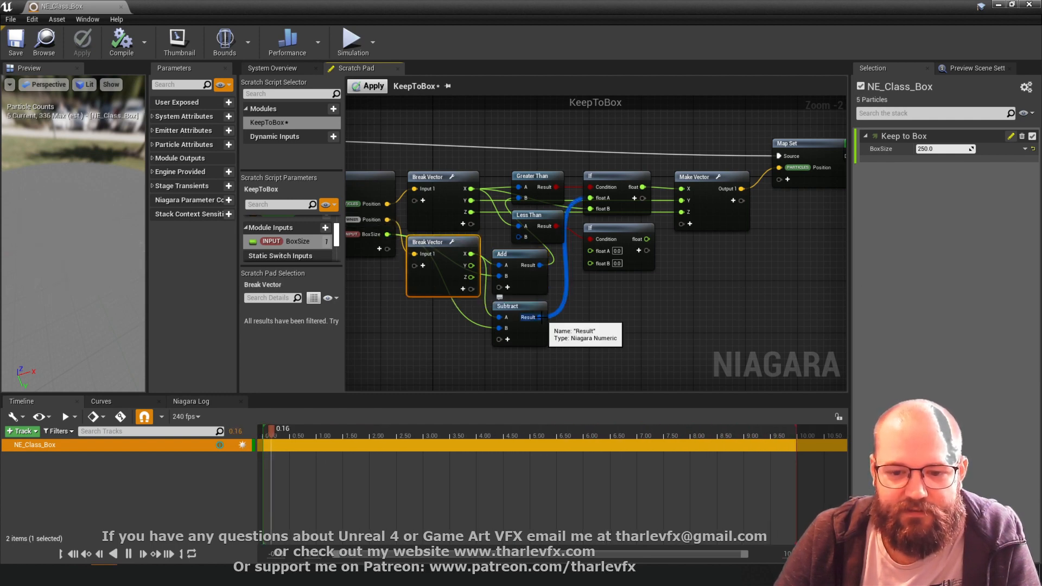
left_click_drag(541, 318, 520, 236)
left_click(523, 216)
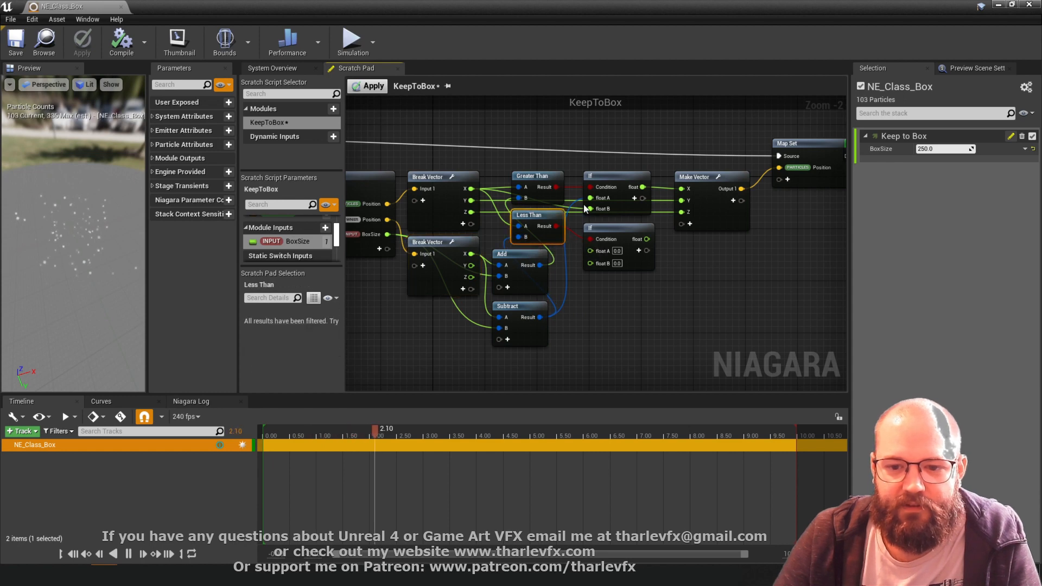
Feed the second If's float A from Add and float B from the first If, and connect its output to Make Vector X.
left_click(618, 230)
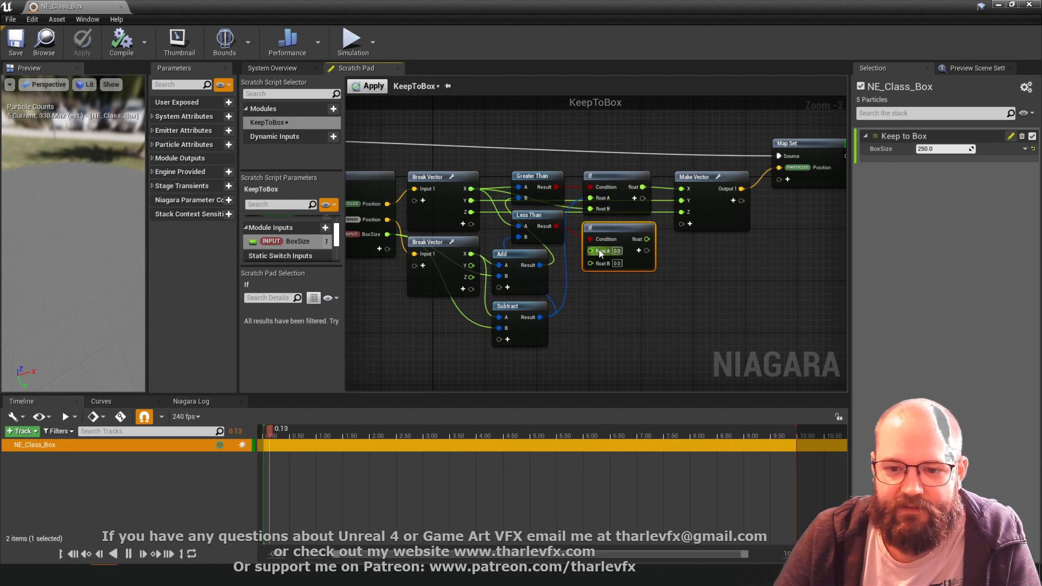
left_click_drag(597, 250, 641, 189)
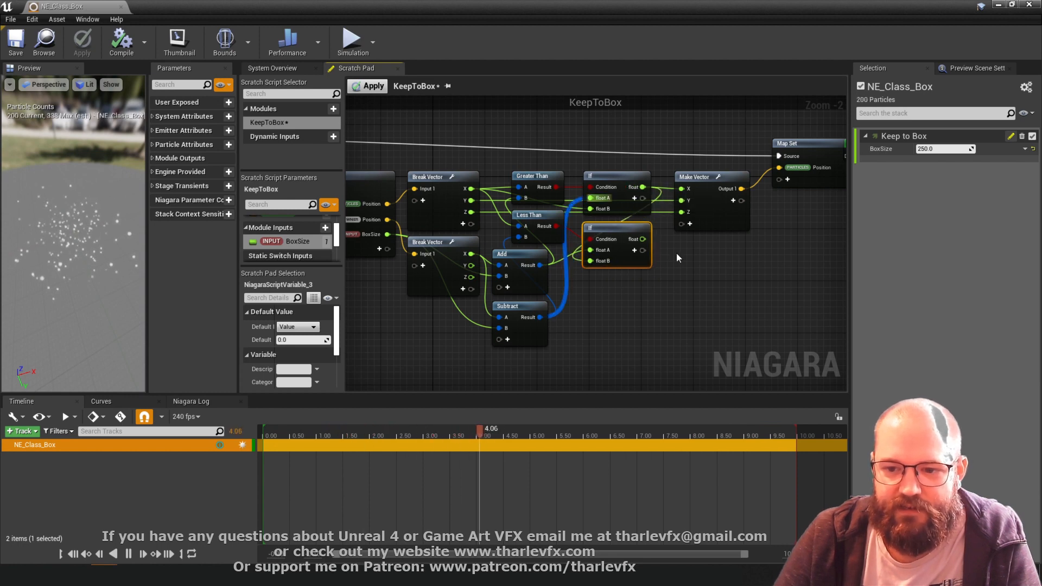
left_click_drag(647, 240, 683, 201)
left_click(754, 314)
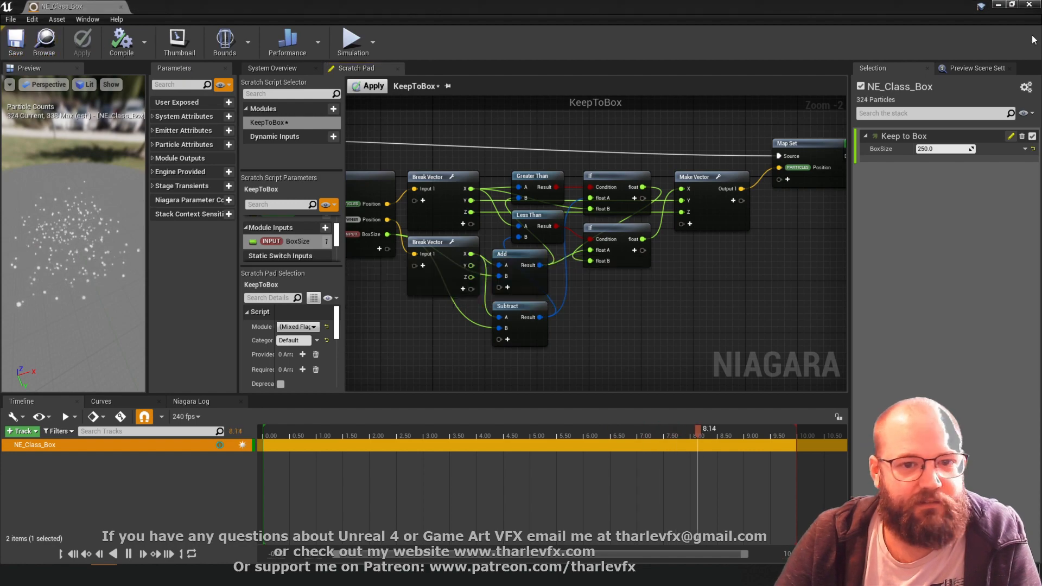
Apply the KeepToBox script changes and move NE_Class_Box_System along X in the level to test the wrapping.
left_click(369, 86)
left_click(291, 66)
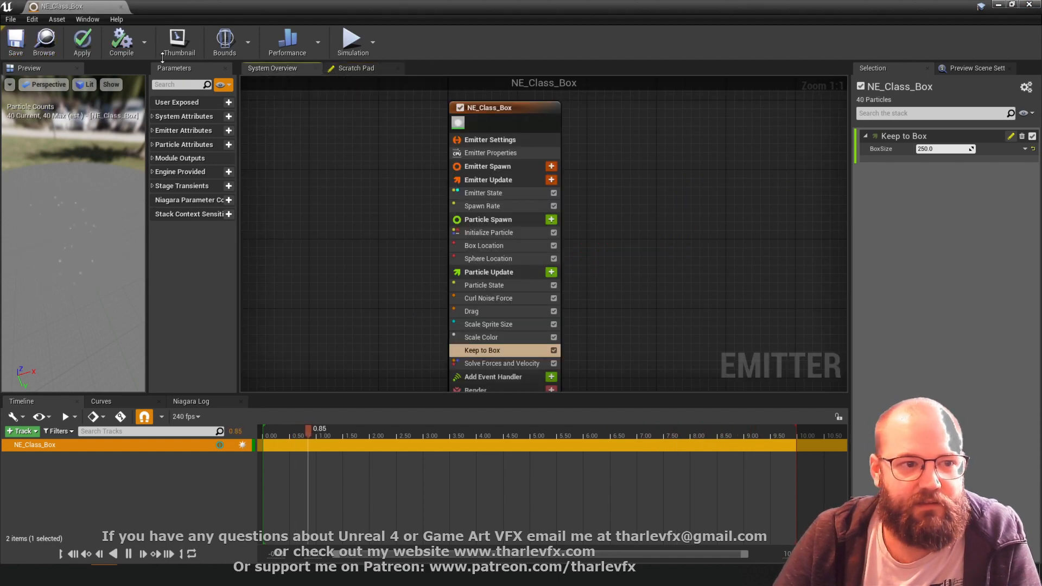
left_click(998, 5)
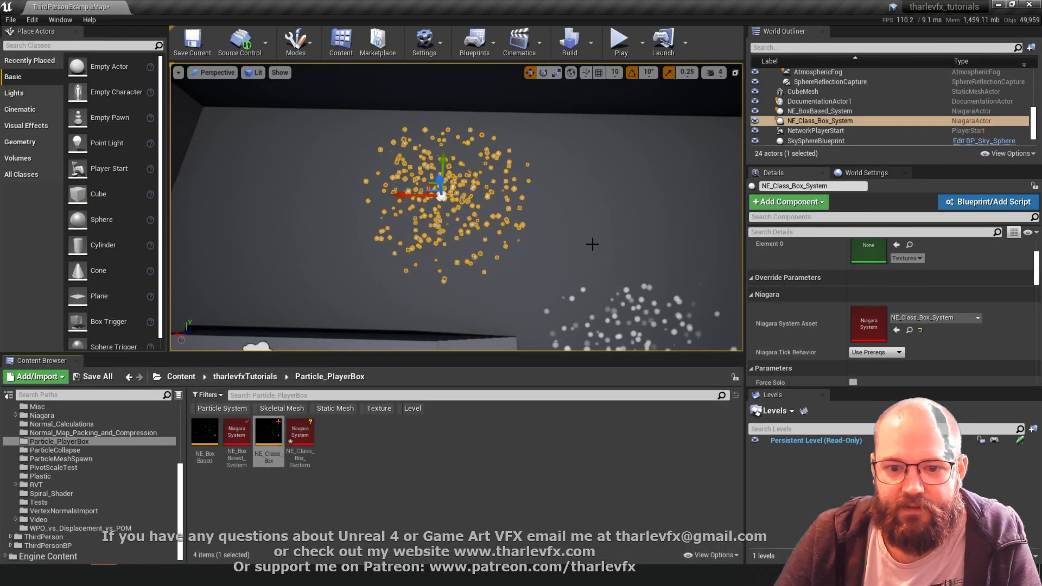
left_click_drag(470, 198, 405, 200)
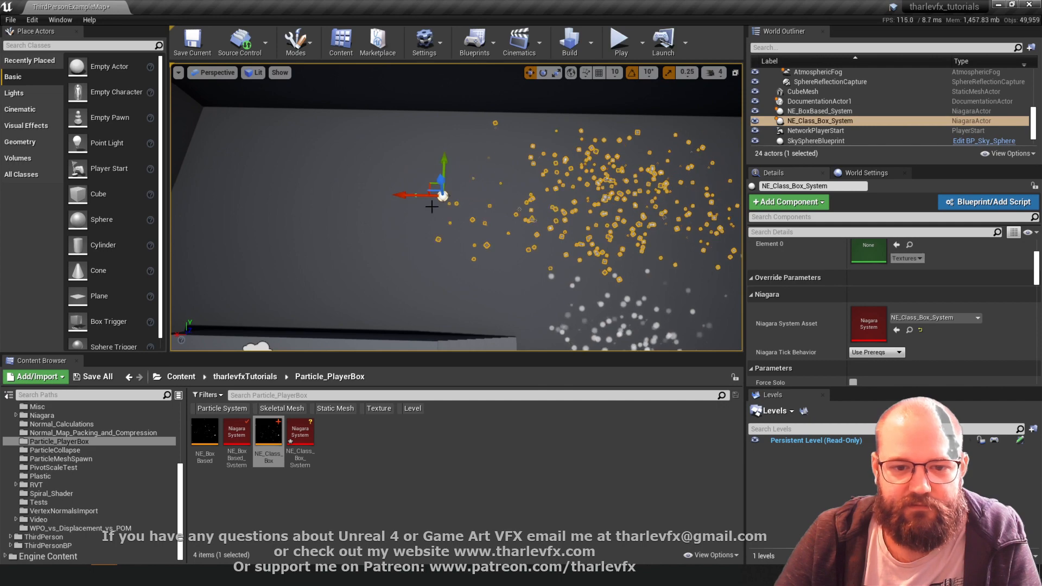
Apply the NE_Class_Box emitter changes and move its system actor along X again to retest the wrapping.
double_click(267, 457)
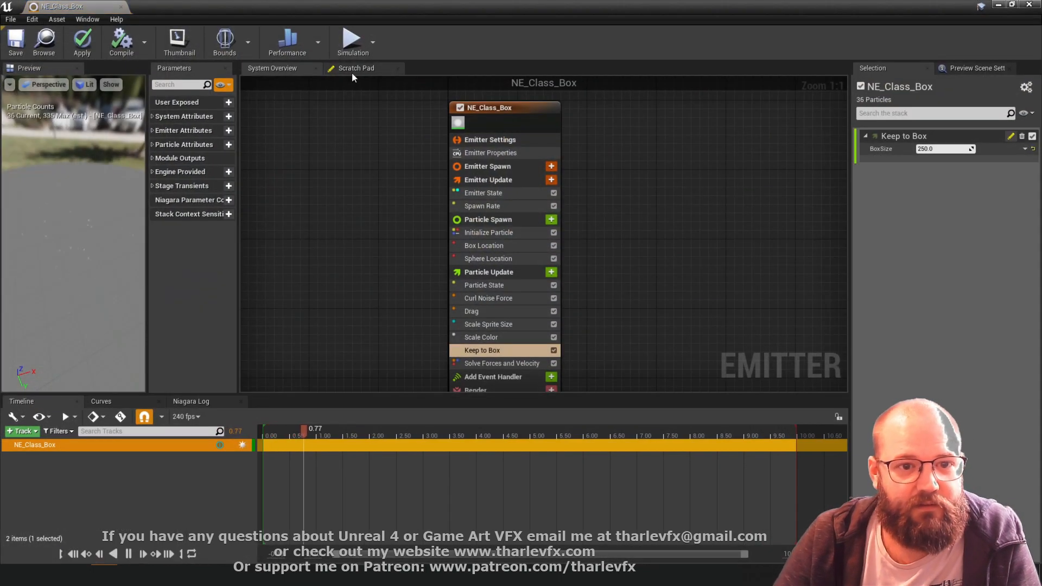
left_click(352, 72)
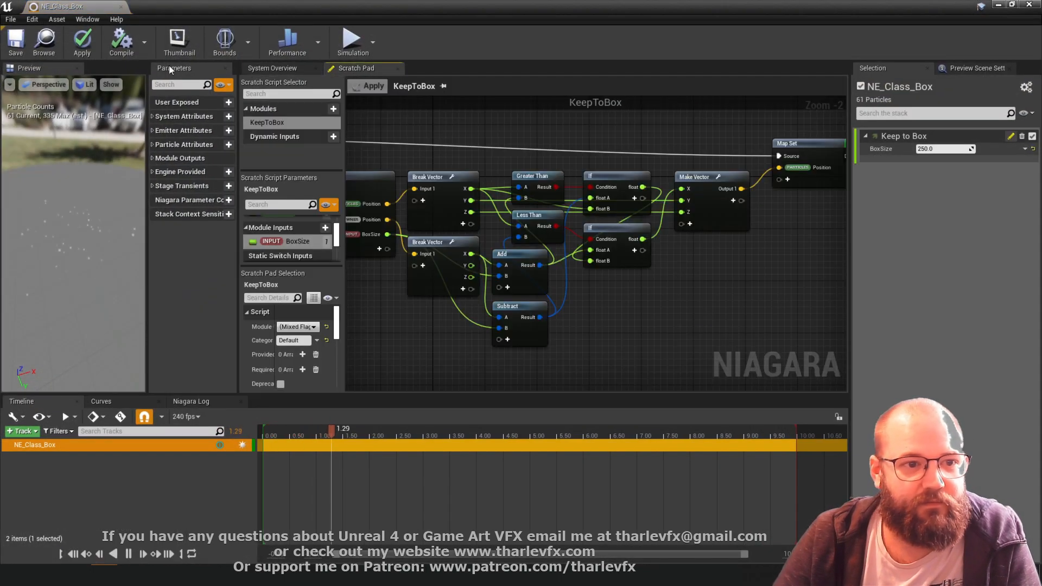
left_click(351, 88)
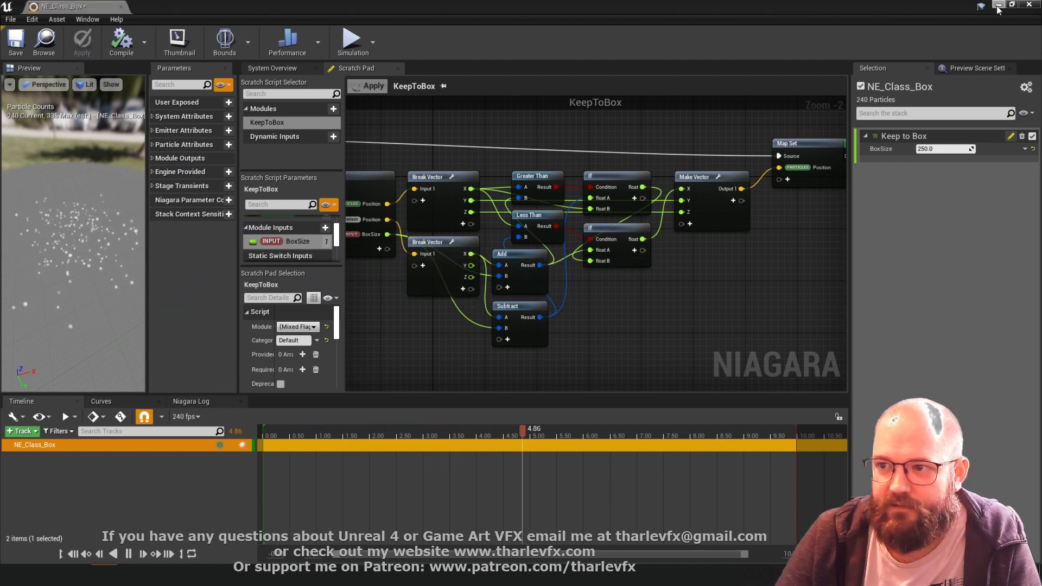
left_click(999, 6)
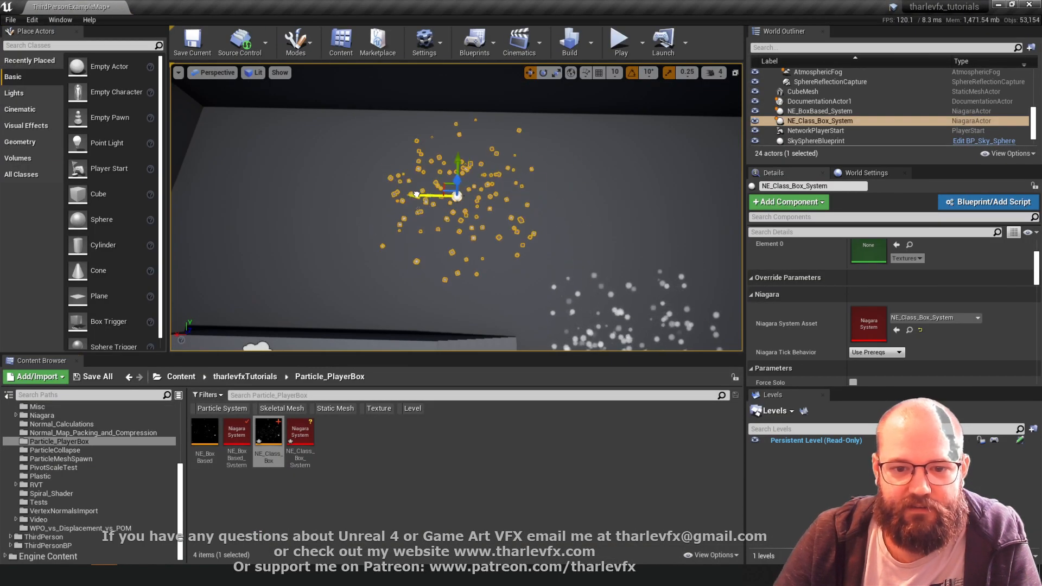
left_click_drag(454, 192, 379, 202)
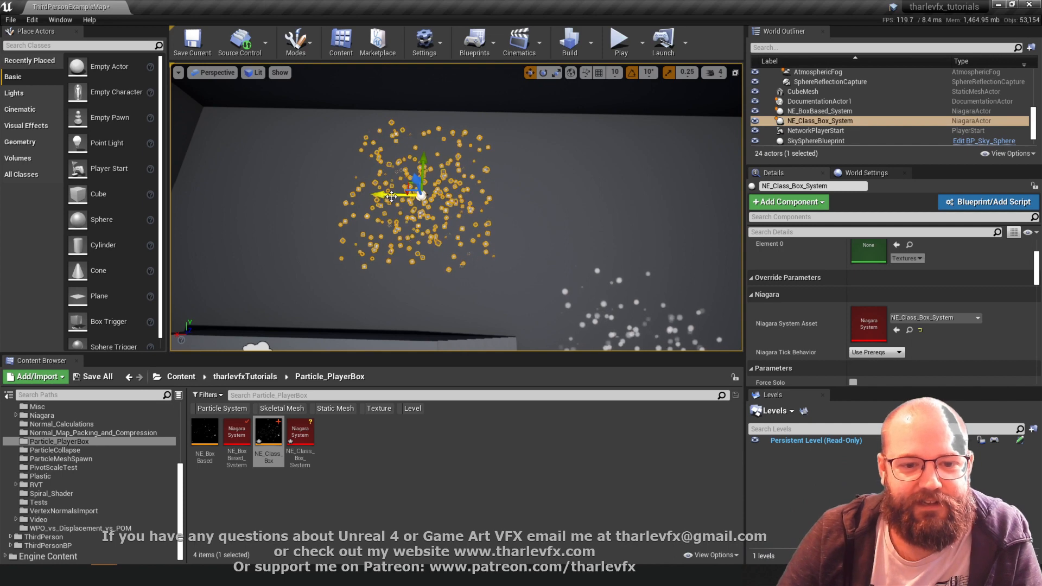
mouse_move(390, 195)
left_mouse_down()
mouse_move(296, 198)
mouse_move(405, 195)
mouse_move(295, 197)
mouse_move(449, 196)
mouse_move(302, 197)
mouse_move(412, 200)
mouse_move(323, 196)
mouse_move(386, 196)
left_mouse_up()
left_click(341, 474)
Spread out the KeepToBox graph by moving Make Vector and the output nodes, the second If, and Add and Subtract farther apart.
double_click(269, 435)
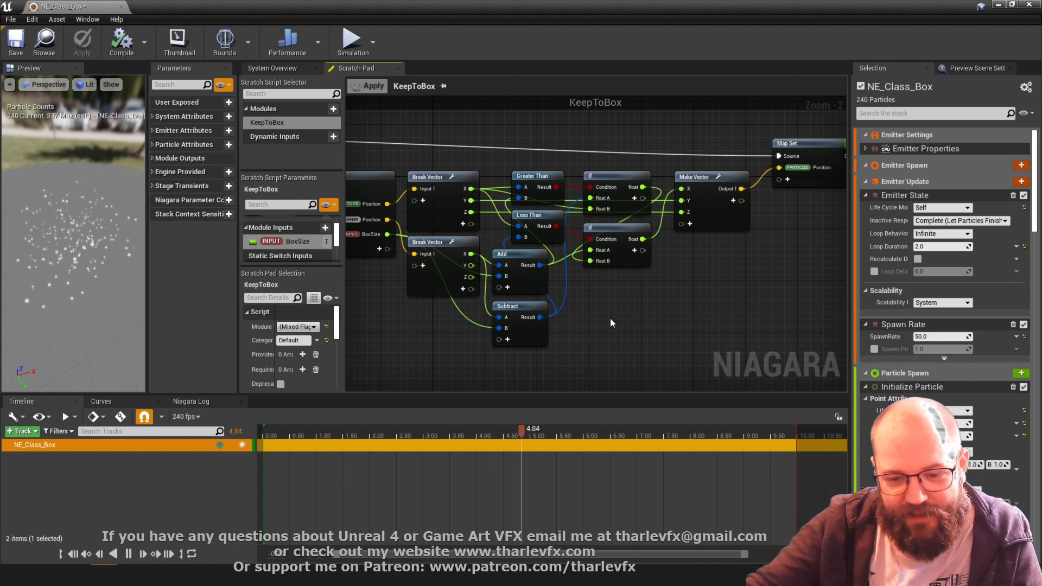
right_click_drag(631, 229, 584, 228)
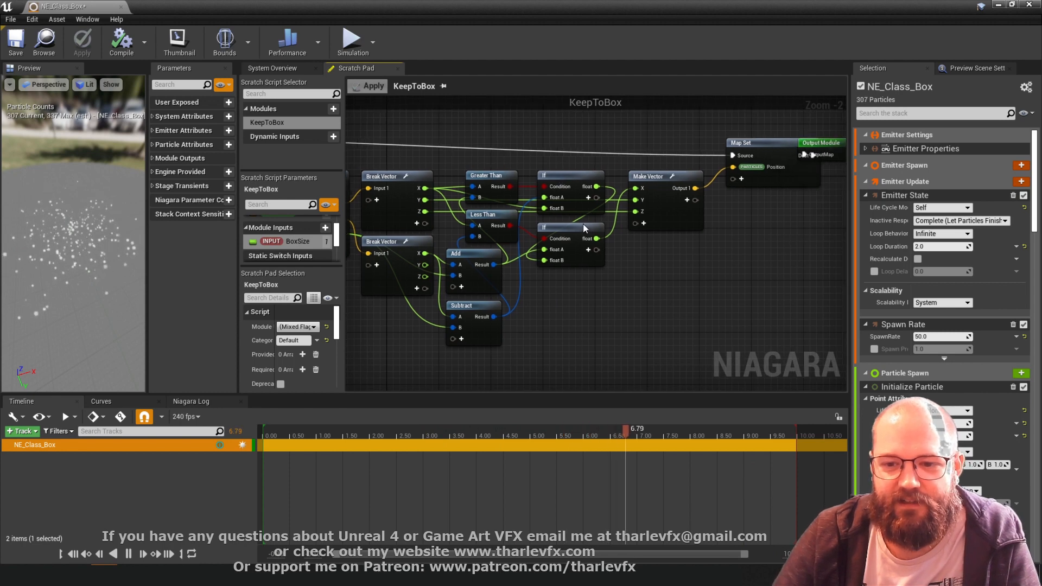
scroll(584, 228, "down", 3)
left_click_drag(721, 154, 686, 192)
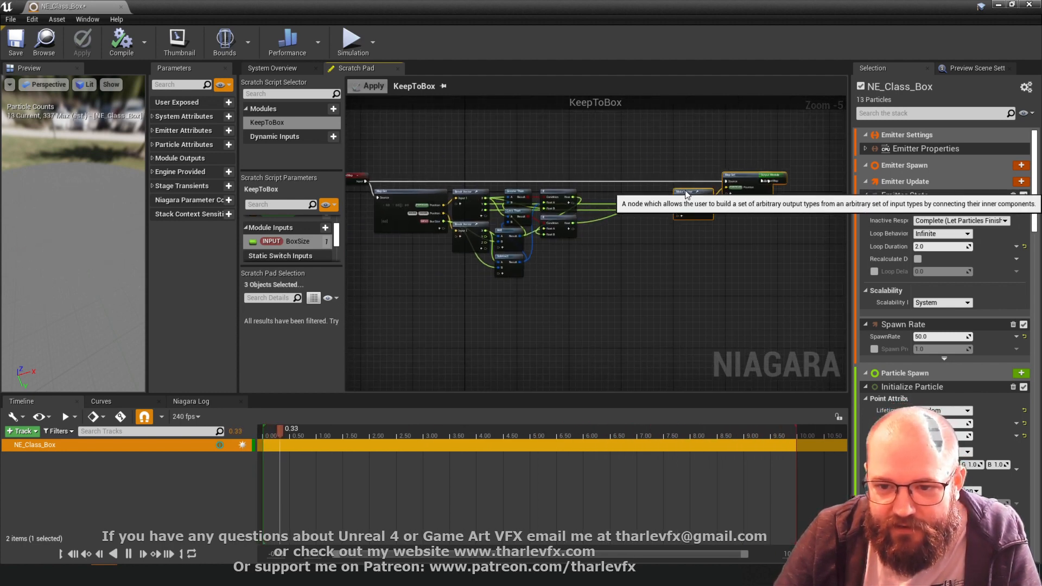
left_click(658, 162)
left_click_drag(559, 218, 627, 213)
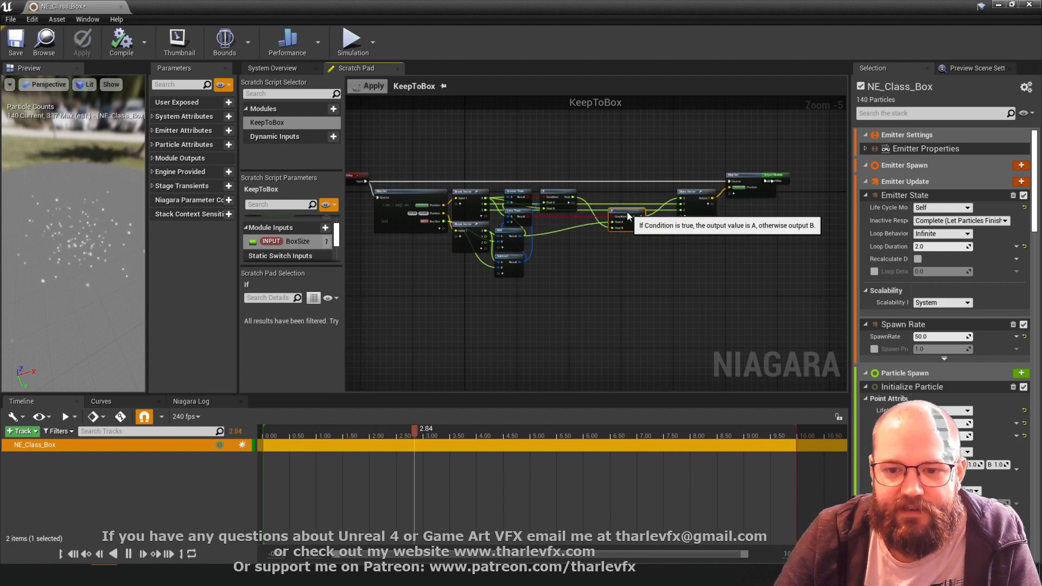
left_click(600, 191)
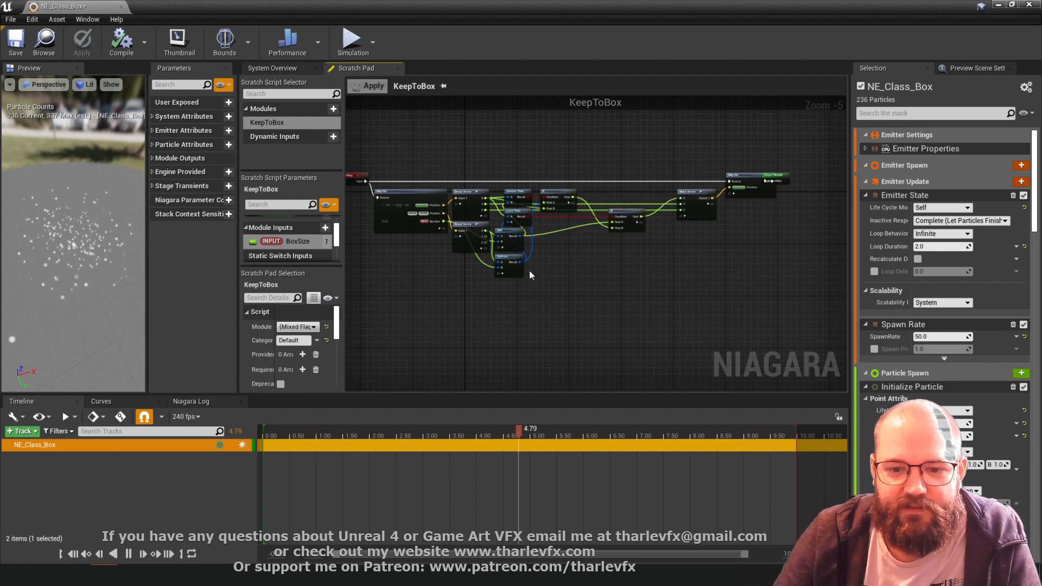
mouse_move(530, 270)
left_mouse_down()
mouse_move(515, 247)
mouse_move(527, 256)
left_mouse_up()
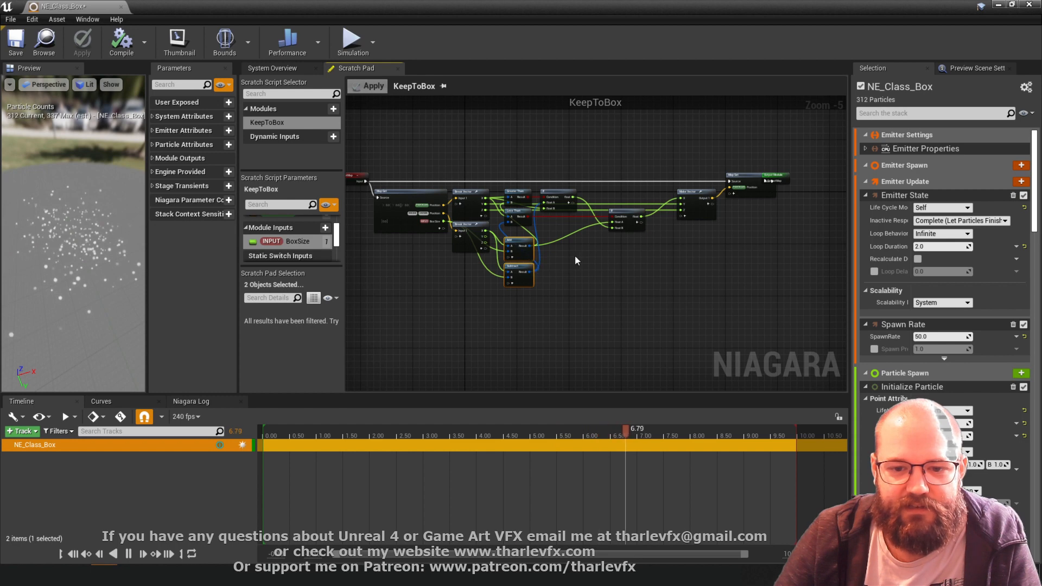
Duplicate the Greater Than, Less Than, Add, Subtract and two If nodes and place the copies below the originals.
left_click(577, 261)
scroll(426, 244, "up", 1)
scroll(453, 244, "up", 1)
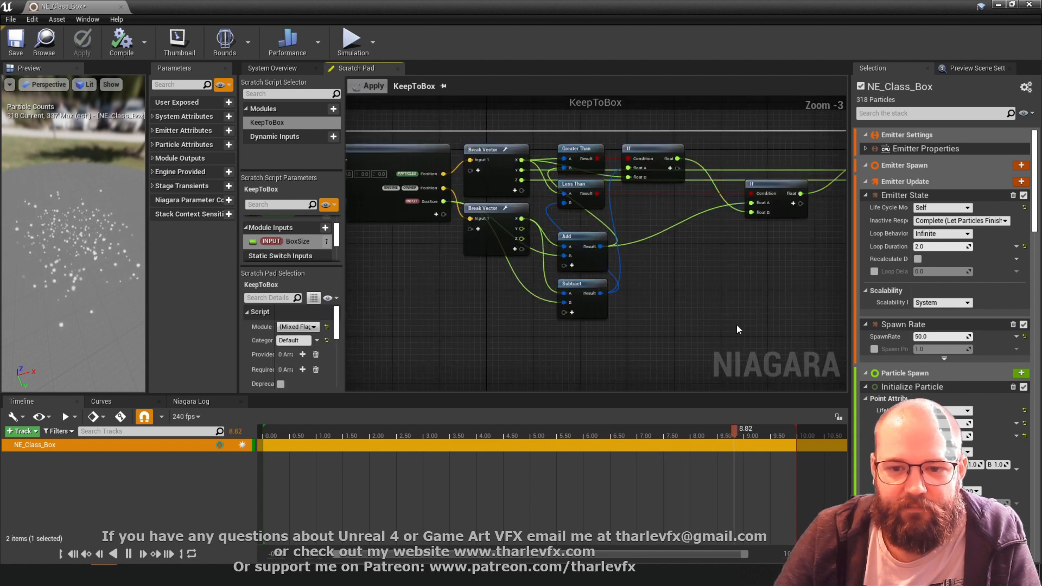
right_click_drag(738, 330, 647, 341)
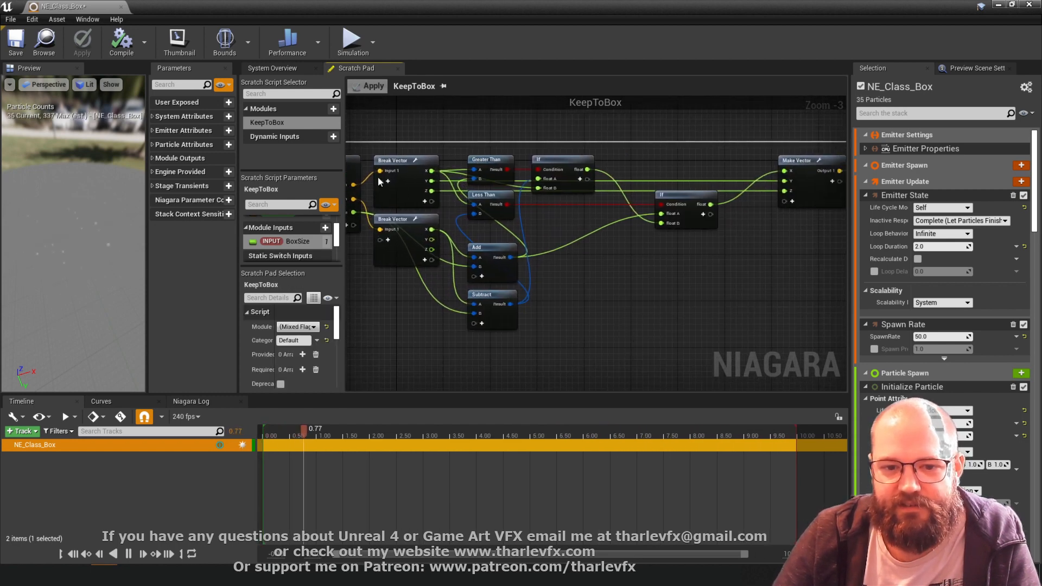
left_click_drag(696, 325, 475, 157)
right_click_drag(591, 272, 584, 117)
key("ctrl+v")
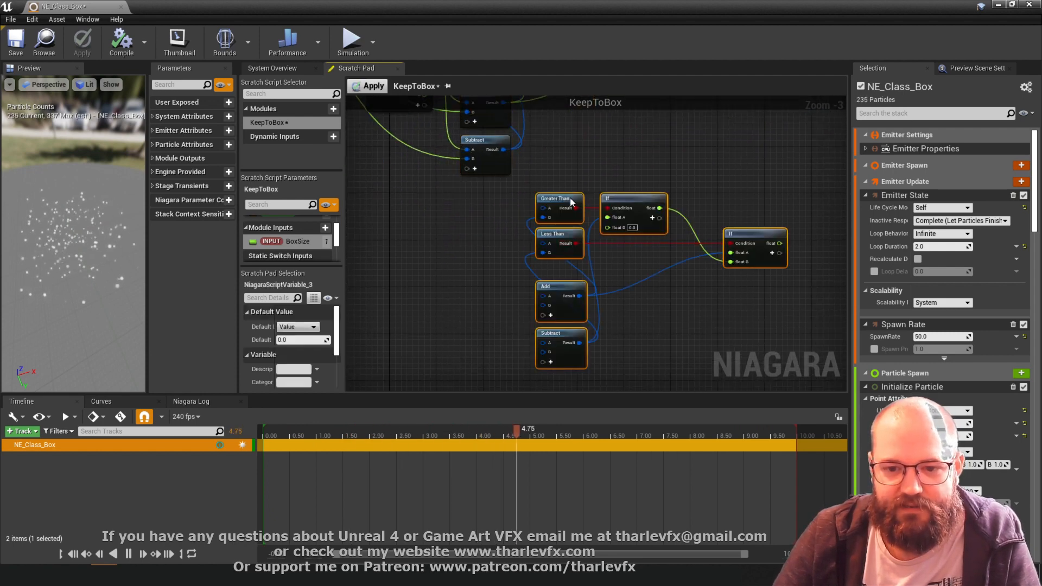
left_click_drag(570, 202, 395, 134)
Move InputMap, Map Get and both Break Vector nodes farther from the math nodes, and realign InputMap with the output nodes.
scroll(521, 239, "down", 3)
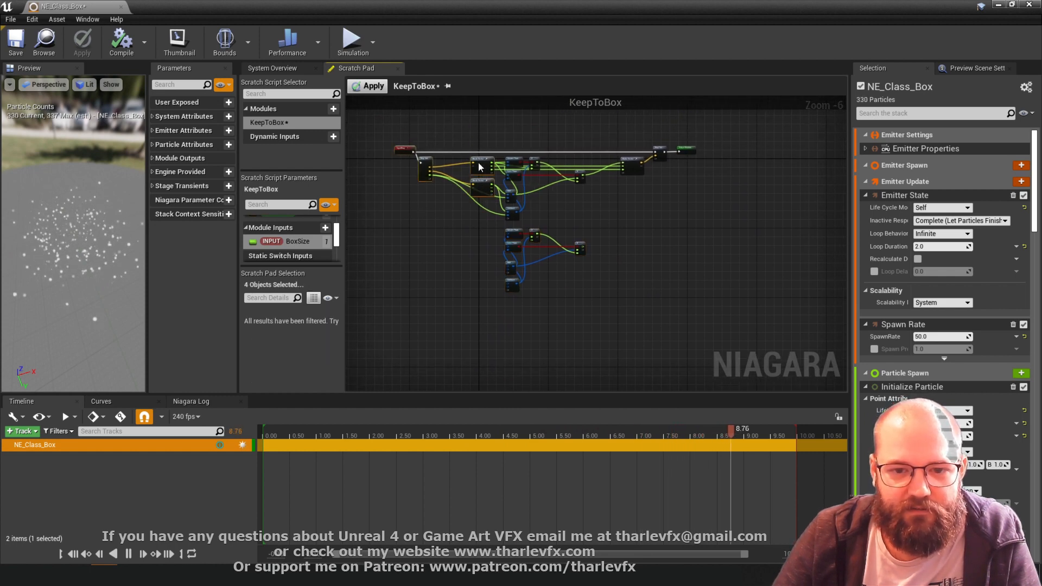
left_click_drag(482, 161, 434, 189)
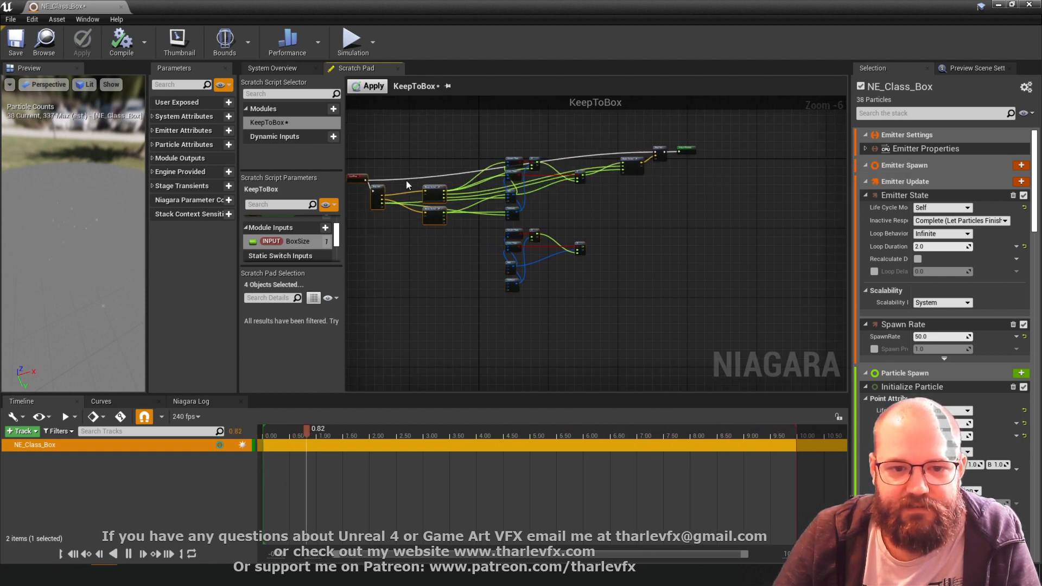
right_click_drag(353, 179, 502, 152)
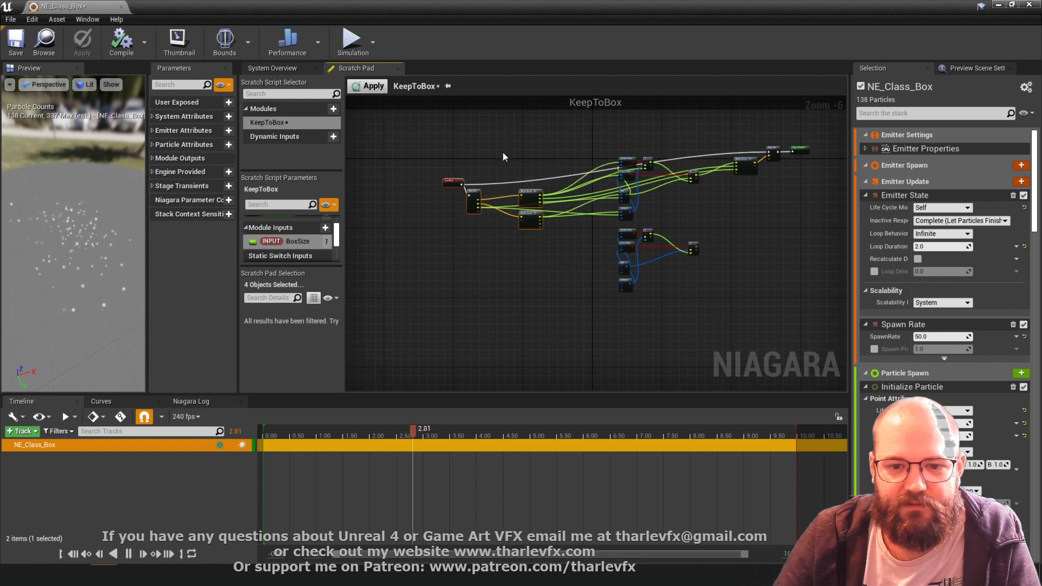
left_click(454, 172)
left_click(455, 180)
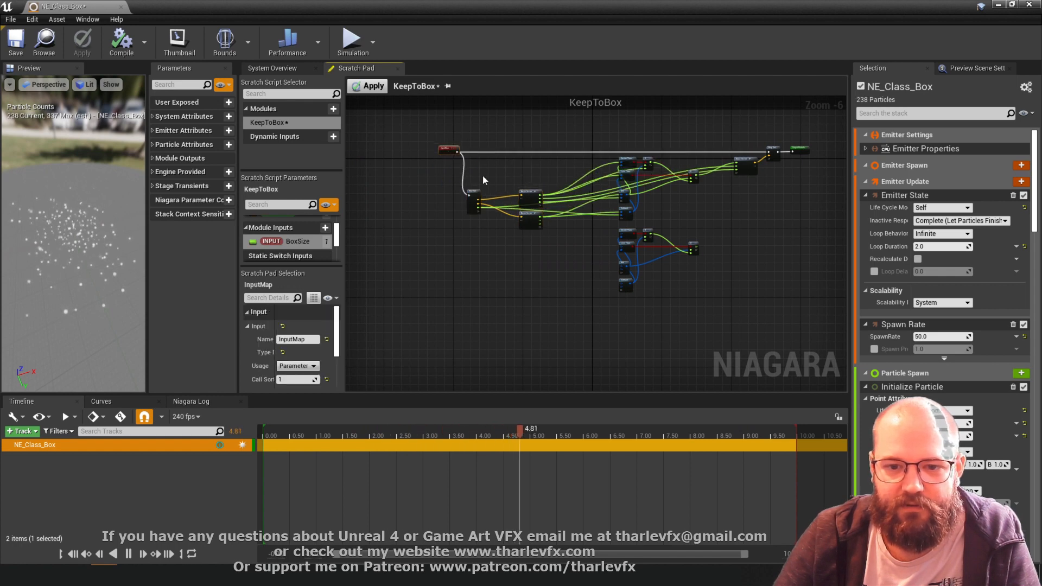
scroll(565, 215, "up", 3)
scroll(544, 265, "down", 1)
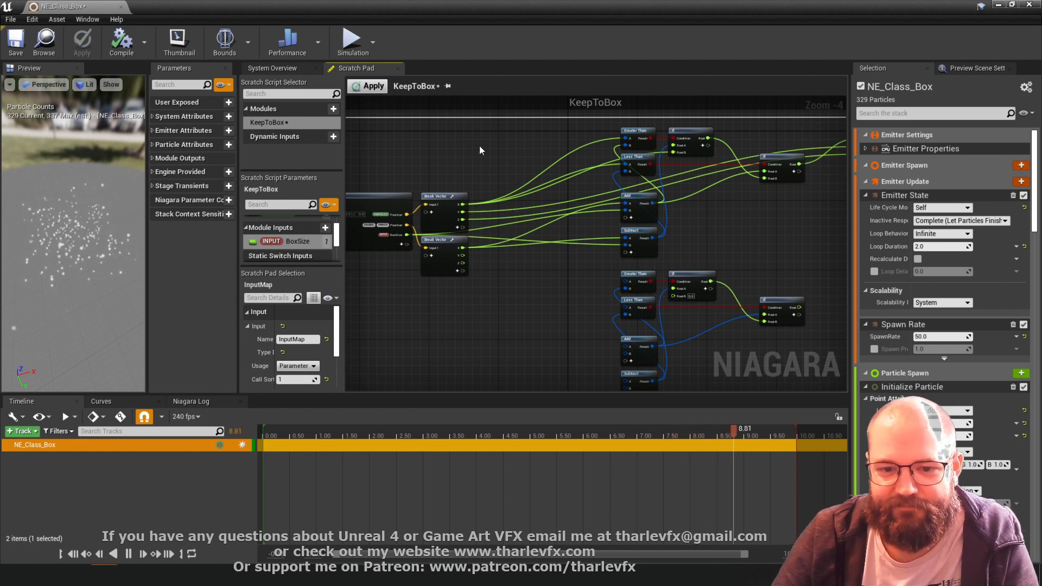
Disconnect the Y and Z inputs of the Make Vector node.
right_click_drag(809, 169, 713, 238)
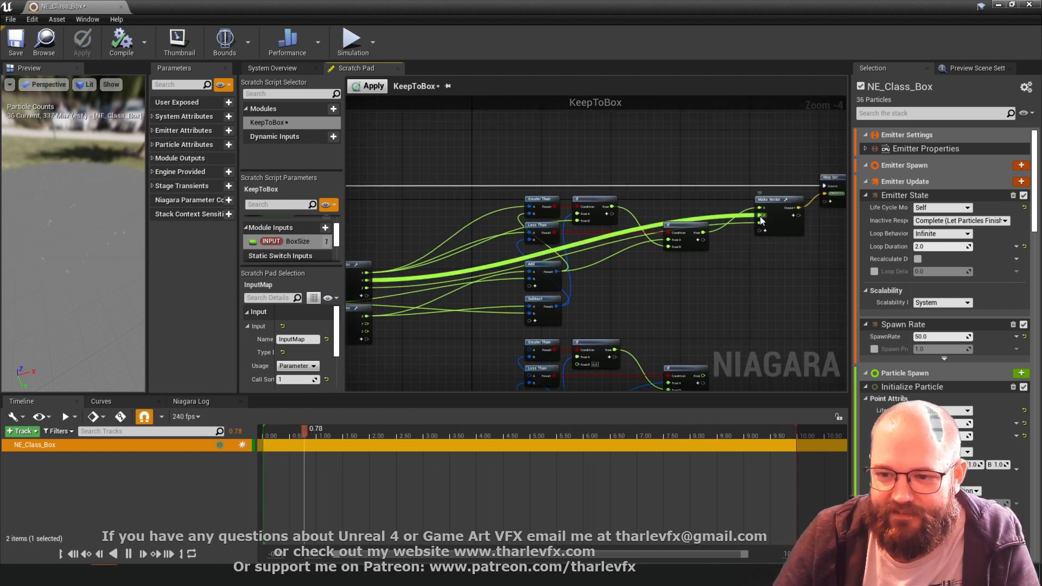
left_click(760, 216, "alt")
left_click(761, 225, "alt")
right_click_drag(628, 329, 640, 256)
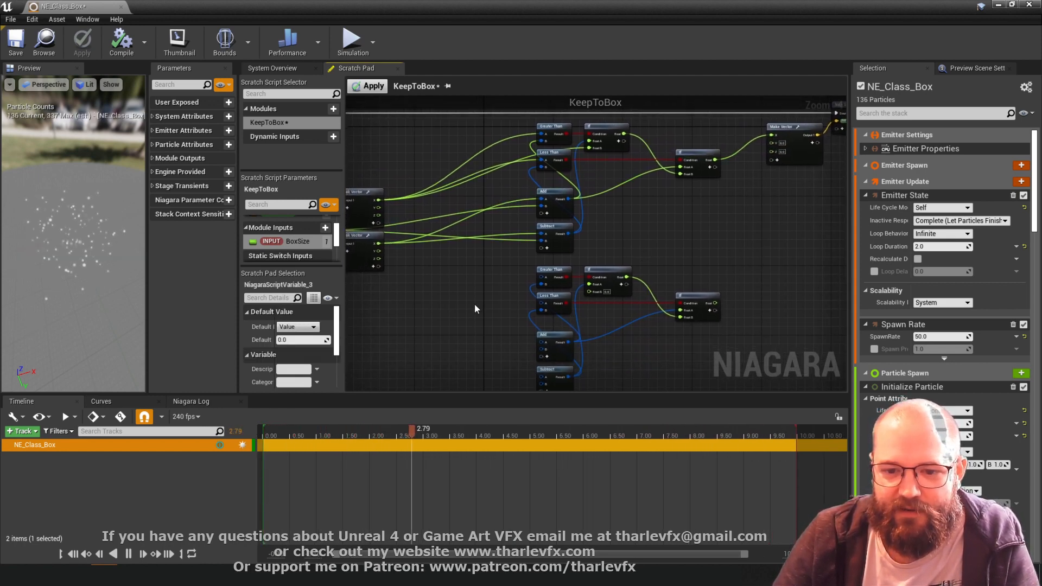
Feed the copied Greater Than and Less Than from particle position Y, and the copied Add and Subtract from owner position Y and BoxSize.
right_click_drag(464, 264, 537, 252)
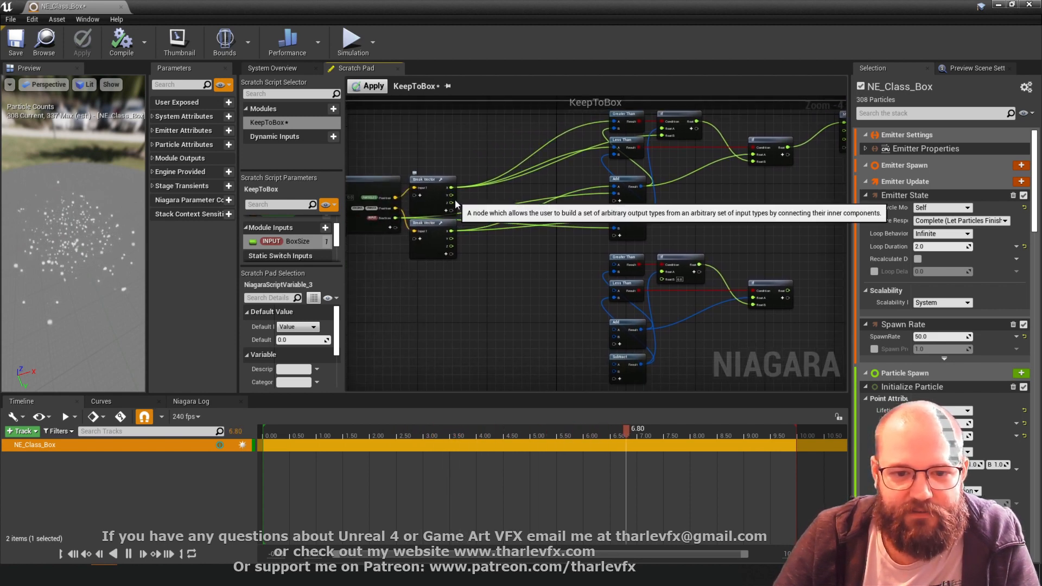
left_click_drag(450, 195, 617, 266)
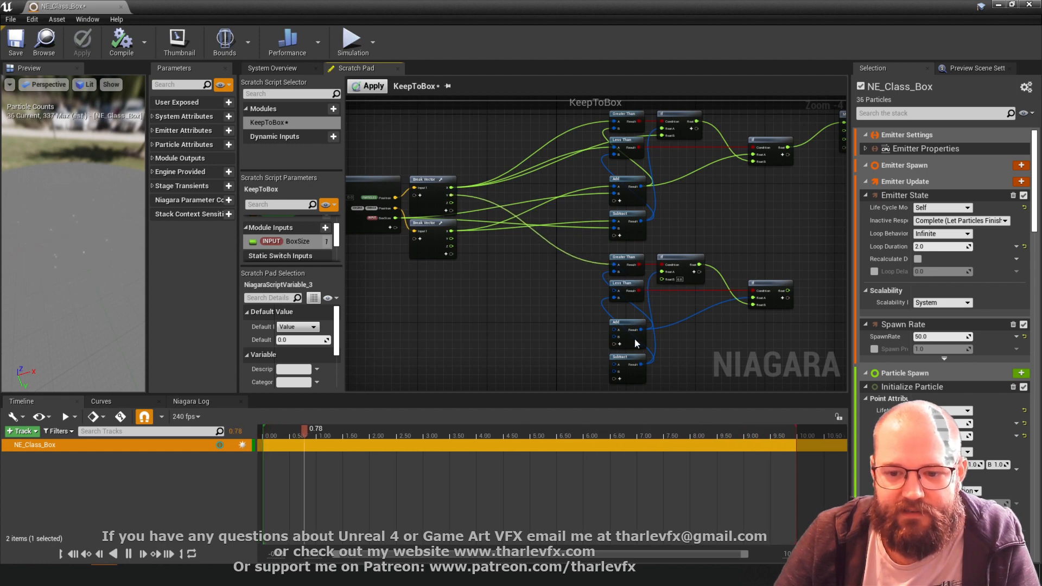
left_click_drag(456, 239, 616, 337)
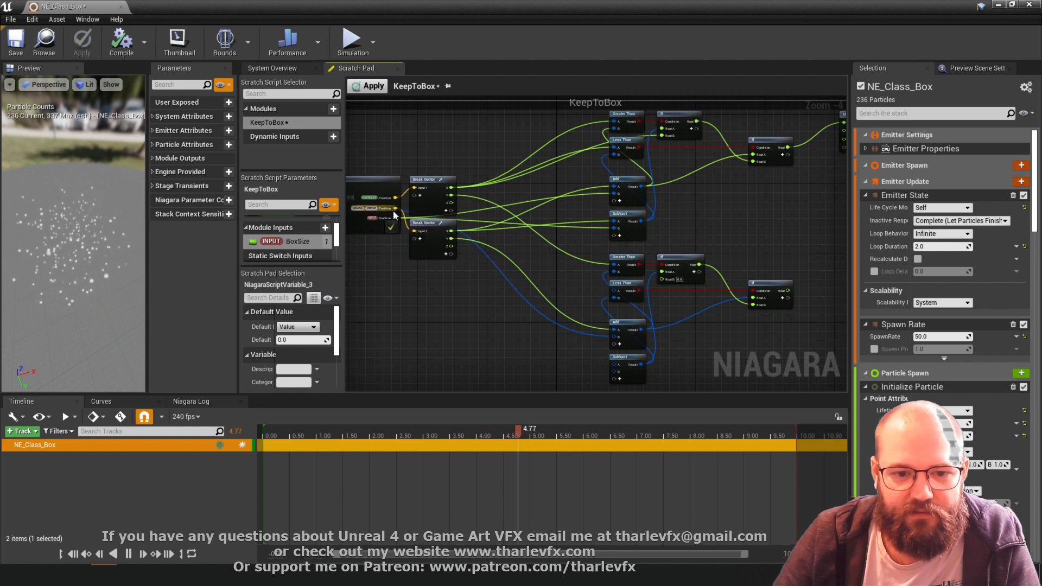
left_click(446, 314)
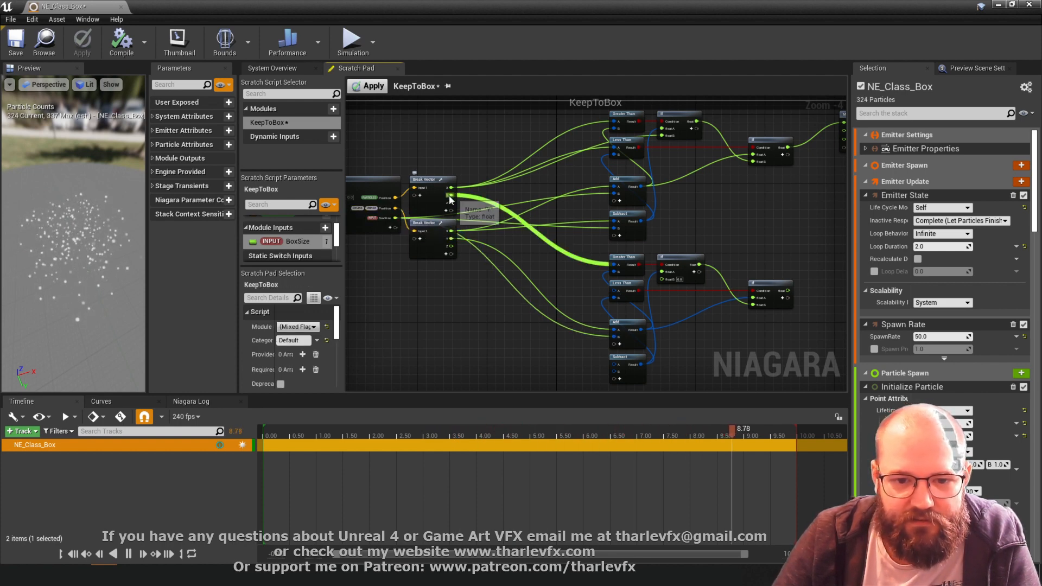
left_click_drag(452, 196, 616, 290)
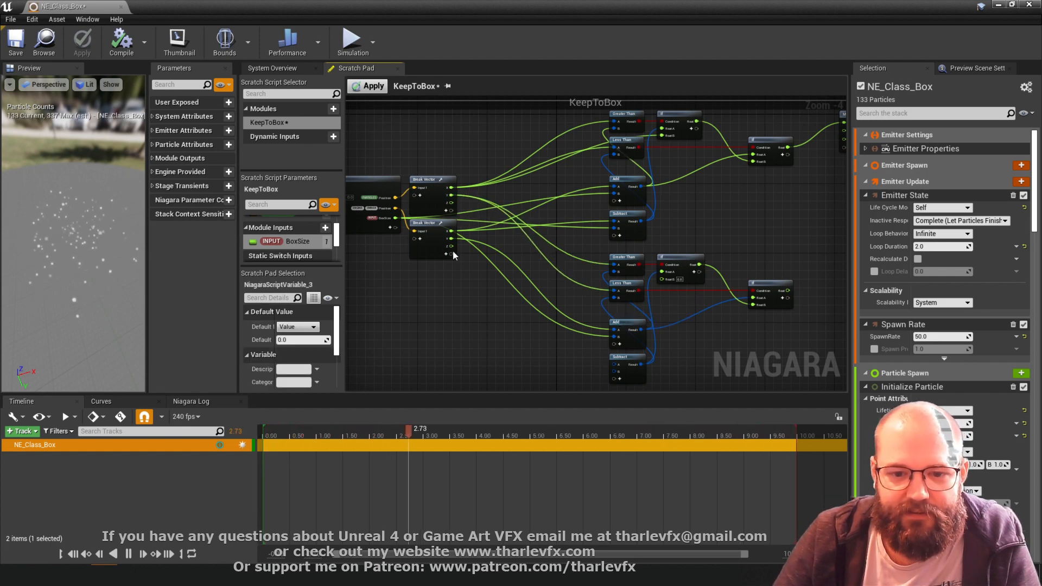
left_click_drag(451, 247, 617, 334)
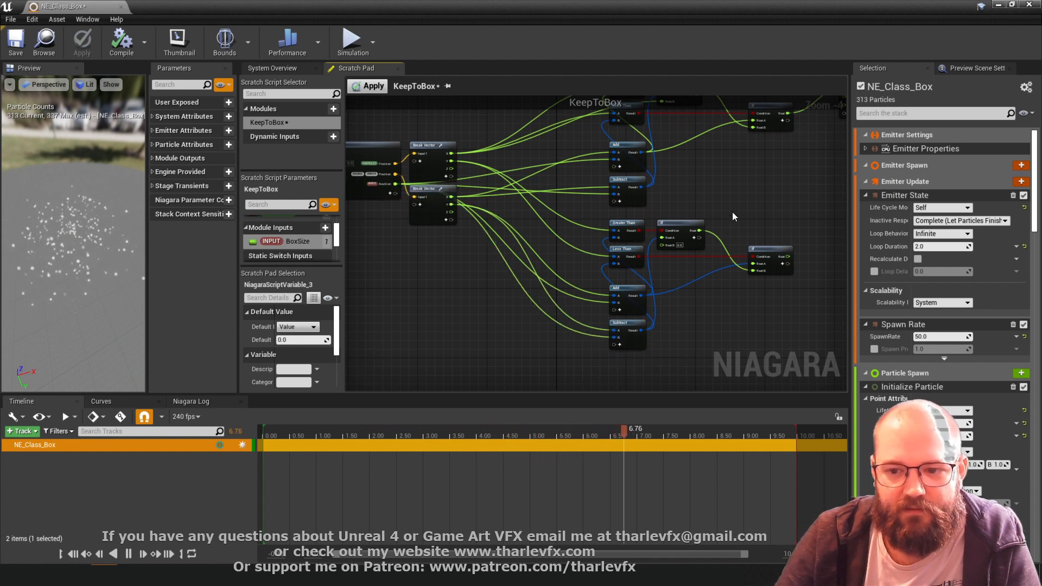
Connect the copied final If to Make Vector Y, and the particle position's Z directly to Make Vector Z.
right_click_drag(733, 217, 568, 285)
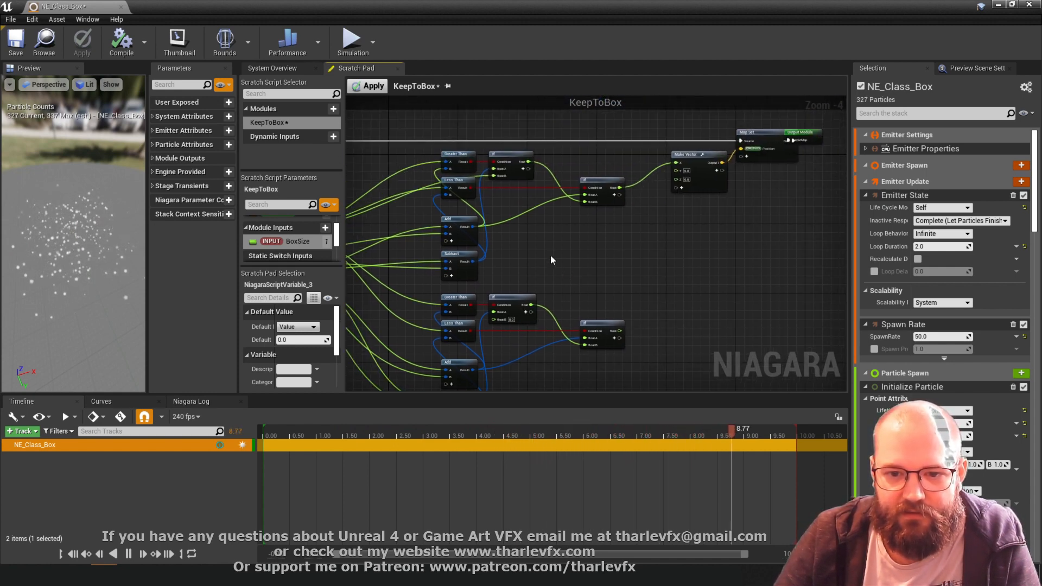
mouse_move(676, 171)
left_mouse_down()
mouse_move(643, 338)
mouse_move(620, 335)
mouse_move(681, 197)
mouse_move(677, 171)
left_mouse_up()
right_click_drag(661, 211, 760, 185)
scroll(777, 170, "down", 1)
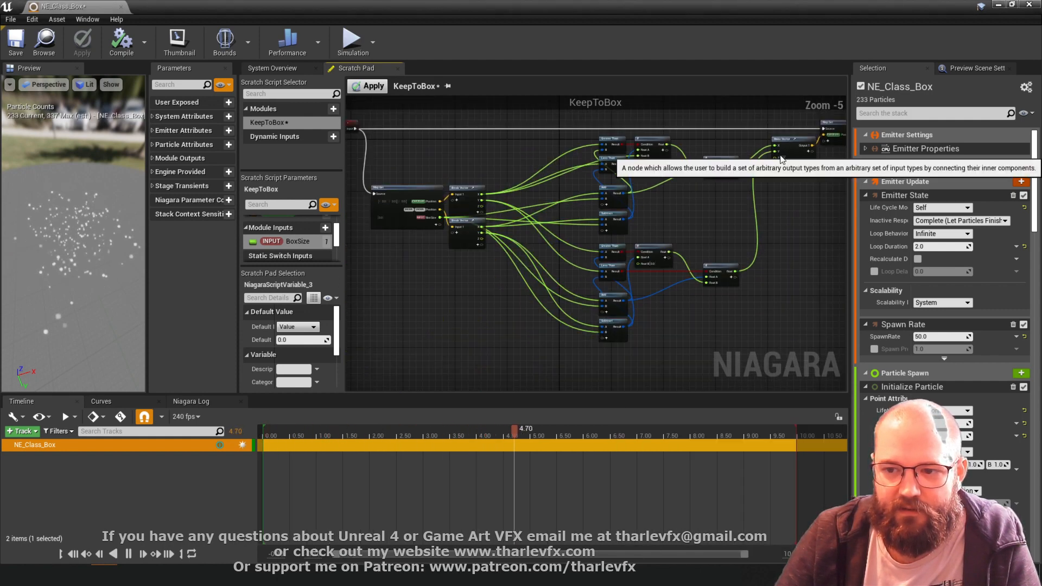
left_click_drag(776, 158, 480, 207)
Apply the script and emitter changes, and move NE_Class_Box_System along X and Y in the level to test the wrapping.
left_click(373, 86)
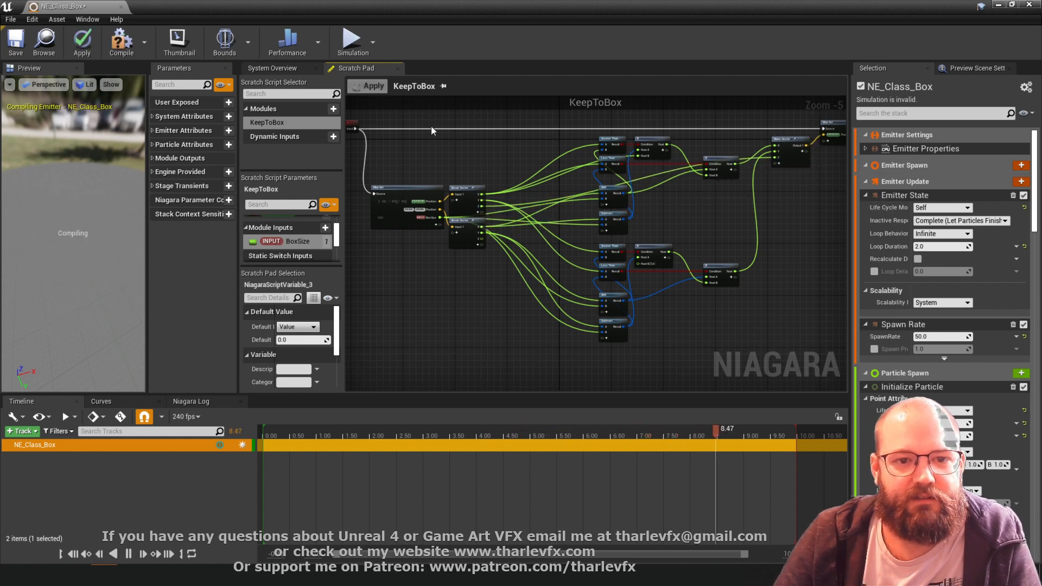
left_click(82, 44)
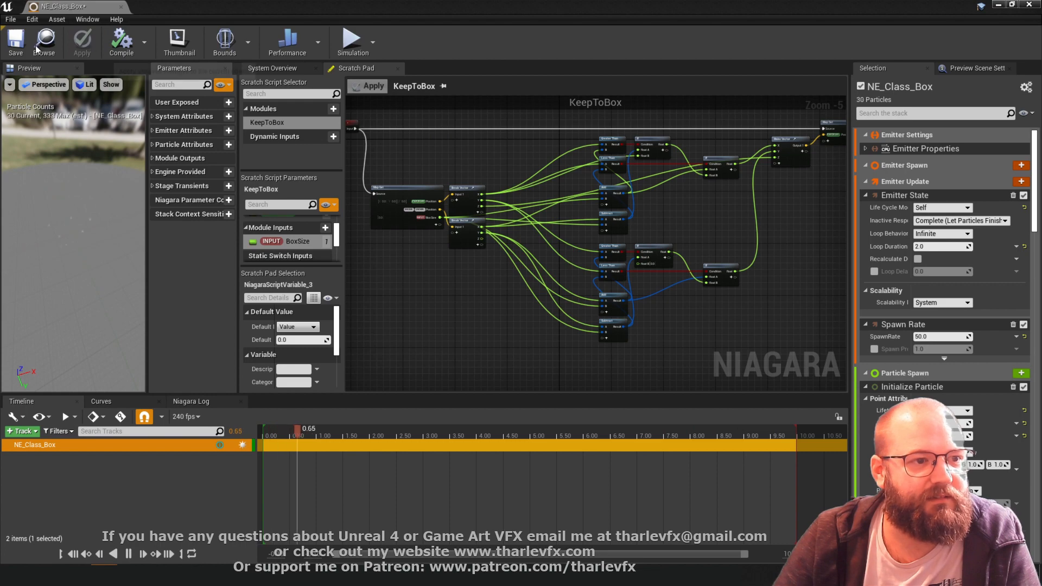
left_click(999, 5)
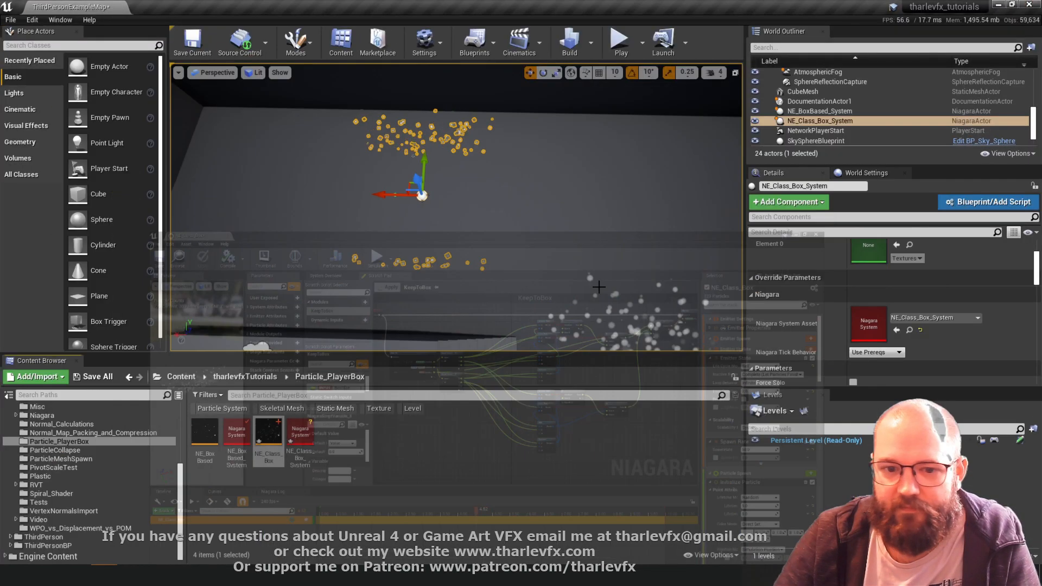
left_click_drag(394, 198, 383, 198)
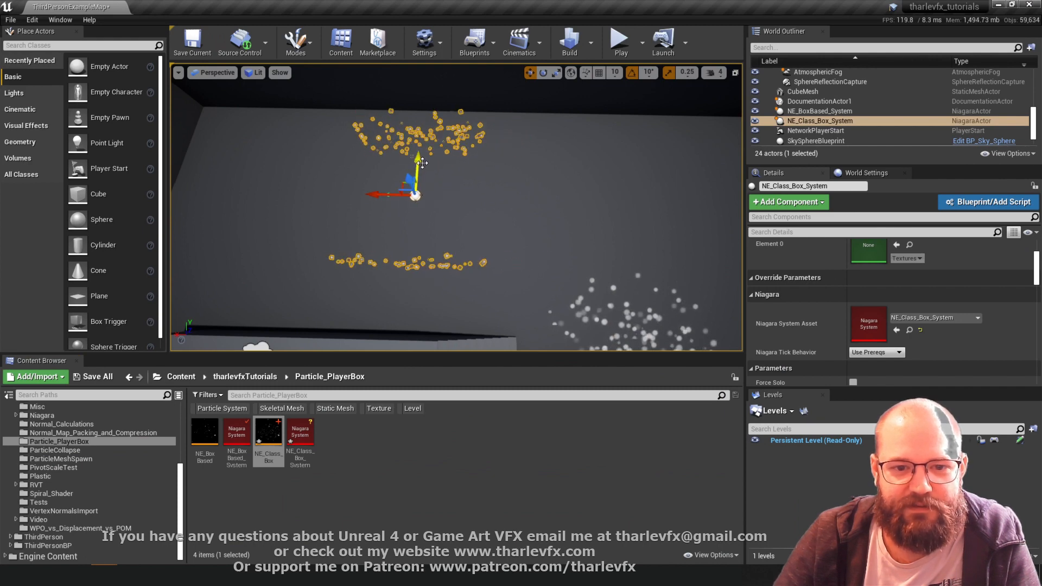
mouse_move(415, 162)
left_mouse_down()
mouse_move(412, 191)
mouse_move(412, 145)
mouse_move(409, 164)
left_mouse_up()
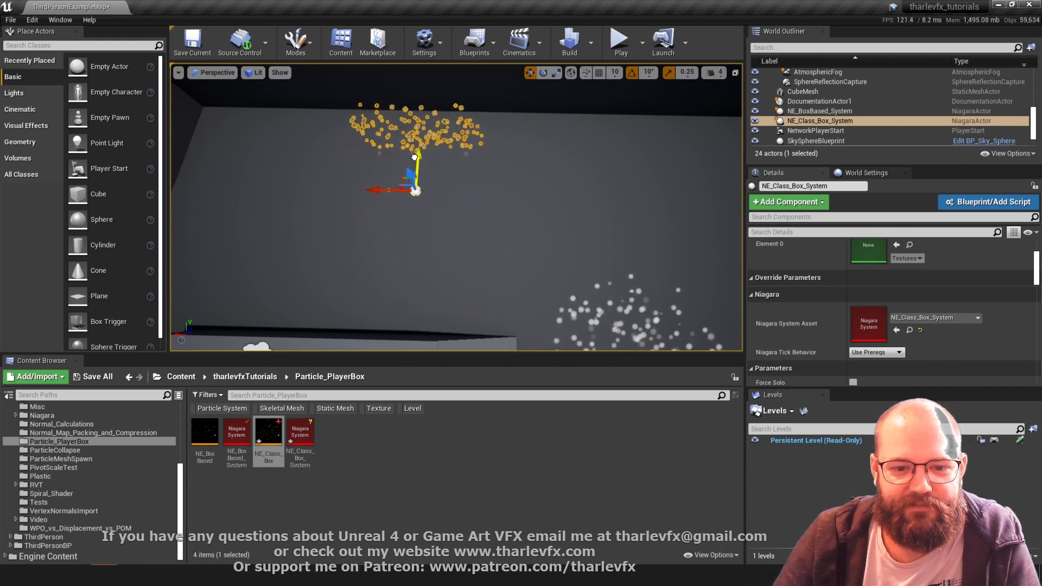
left_click_drag(470, 235, 551, 240, "alt")
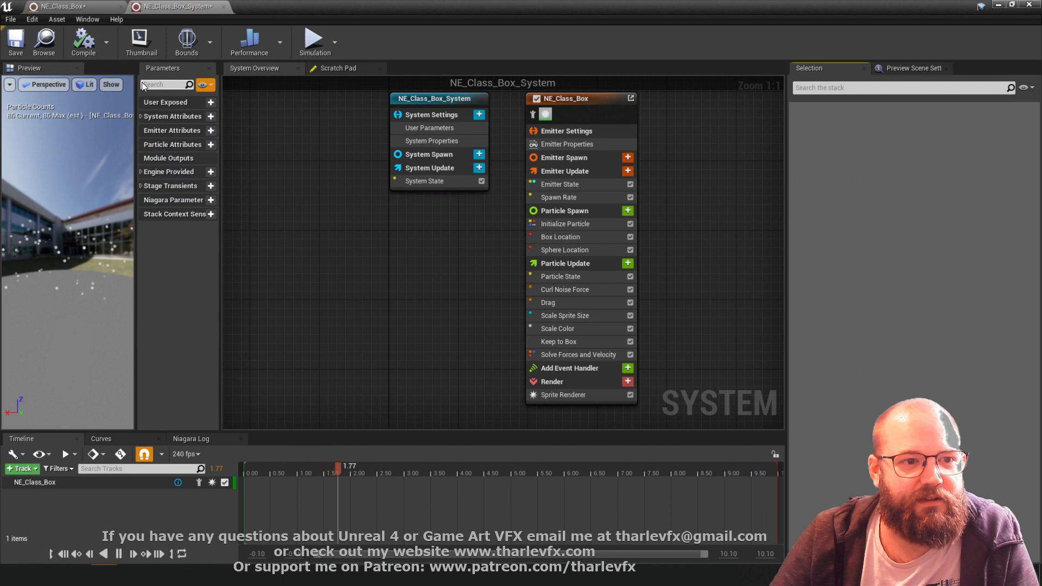
Return to the KeepToBox graph and connect the particle position's Y to float B of the first copied If.
middle_click(175, 7)
left_click(284, 68)
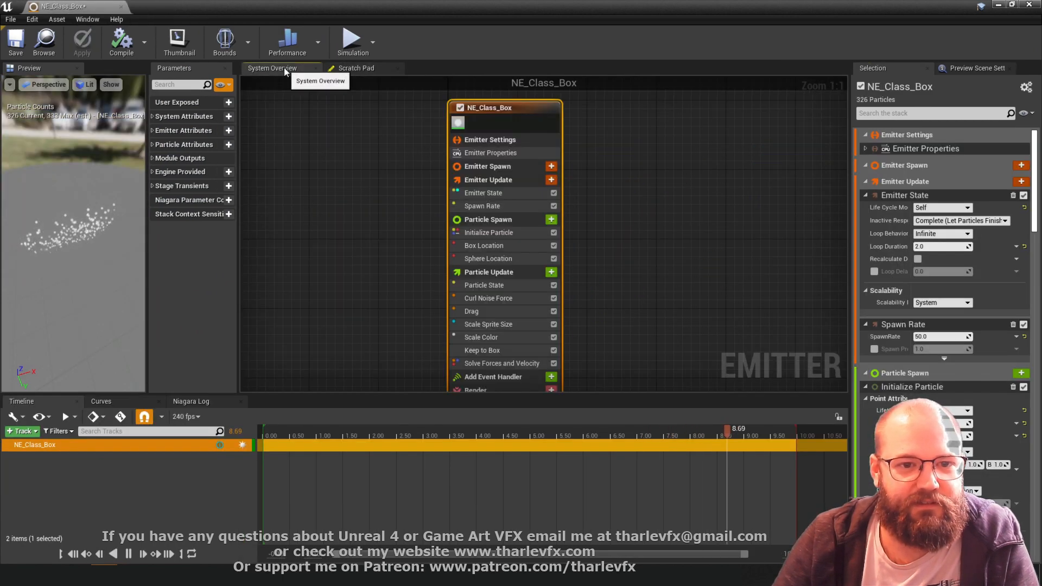
left_click(359, 68)
scroll(607, 262, "up", 2)
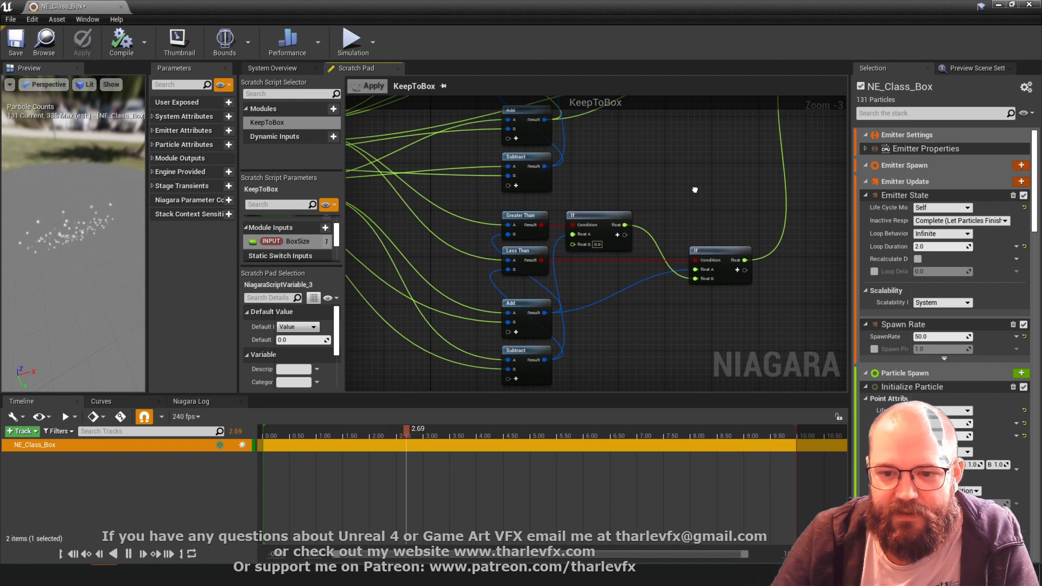
right_click_drag(585, 244, 561, 217)
right_click_drag(644, 328, 777, 207)
right_click_drag(743, 337, 760, 304)
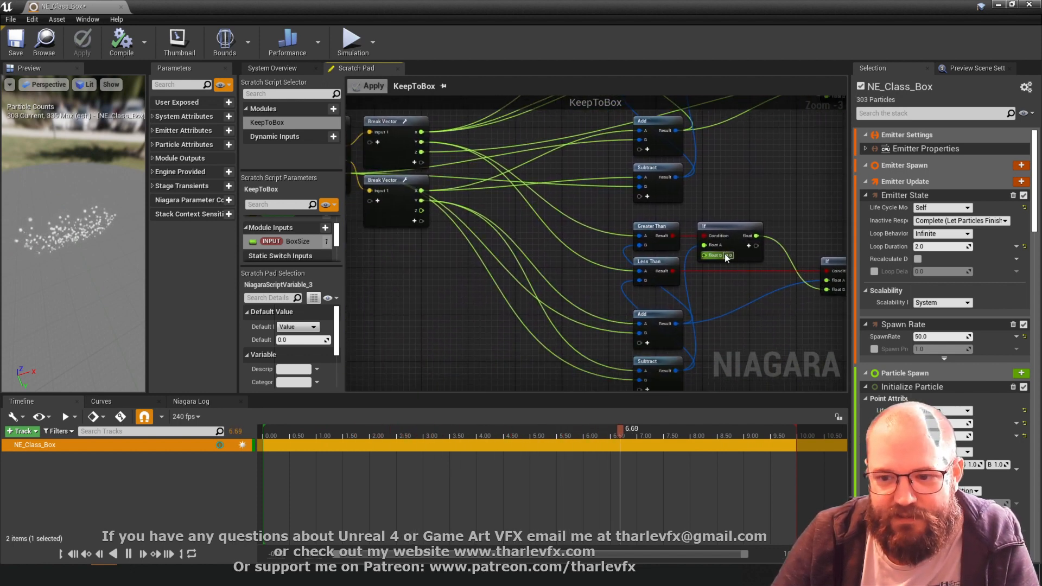
left_click_drag(704, 255, 420, 144)
right_click_drag(777, 188, 737, 285)
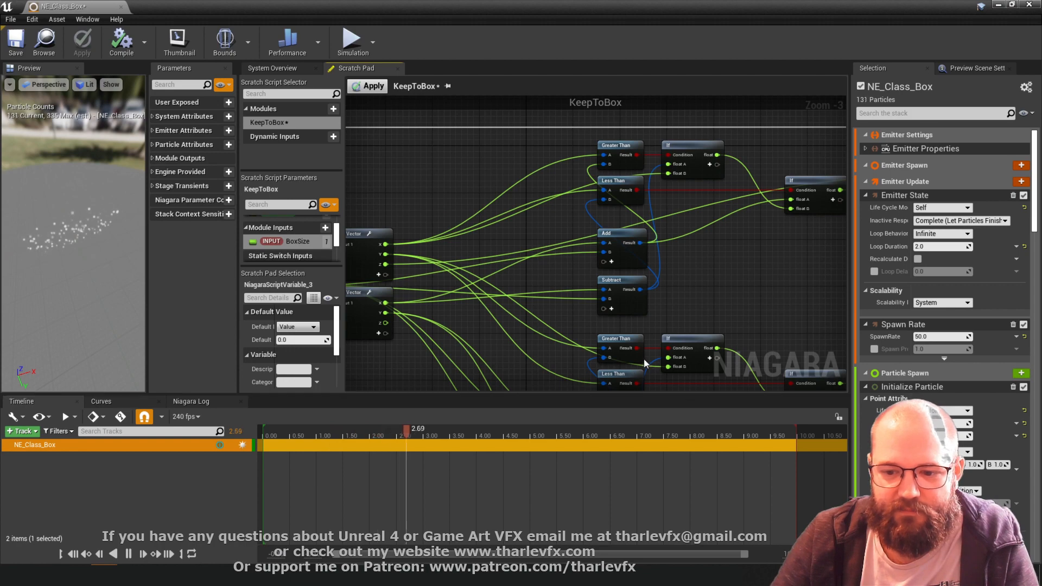
right_click_drag(721, 311, 666, 208)
scroll(667, 208, "down", 1)
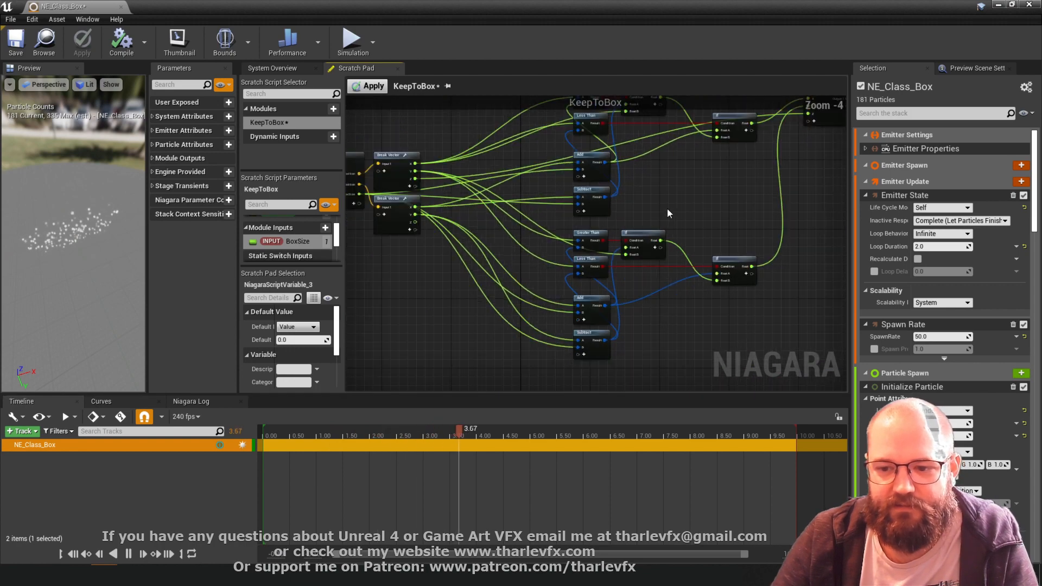
Apply the corrected KeepToBox script and move NE_Class_Box_System along Y and X in the level to retest both axes.
left_click(369, 86)
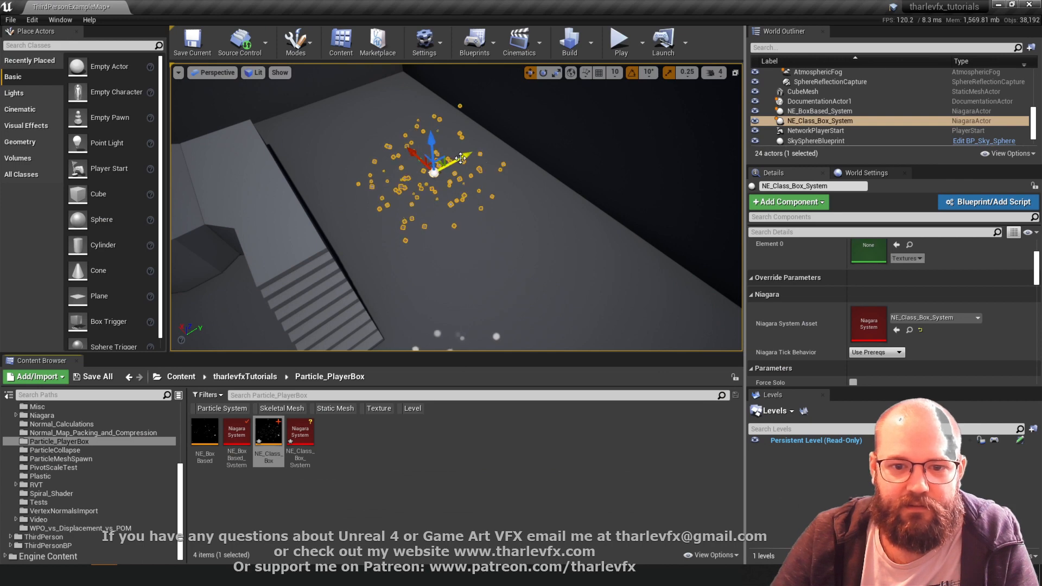
mouse_move(460, 158)
left_mouse_down()
mouse_move(481, 142)
mouse_move(412, 179)
mouse_move(461, 162)
left_mouse_up()
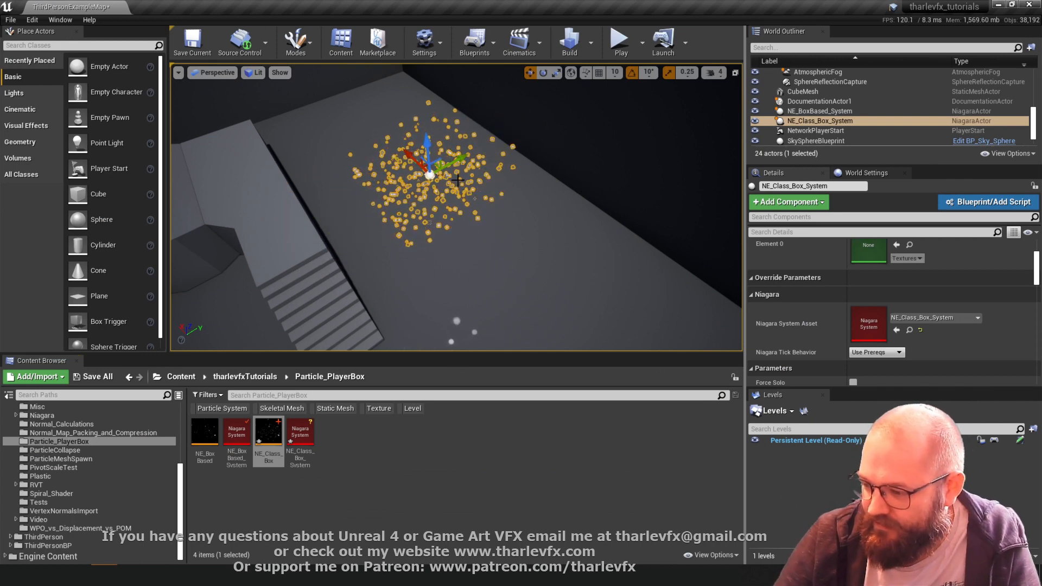
mouse_move(408, 154)
left_mouse_down()
mouse_move(480, 218)
mouse_move(390, 137)
mouse_move(409, 155)
left_mouse_up()
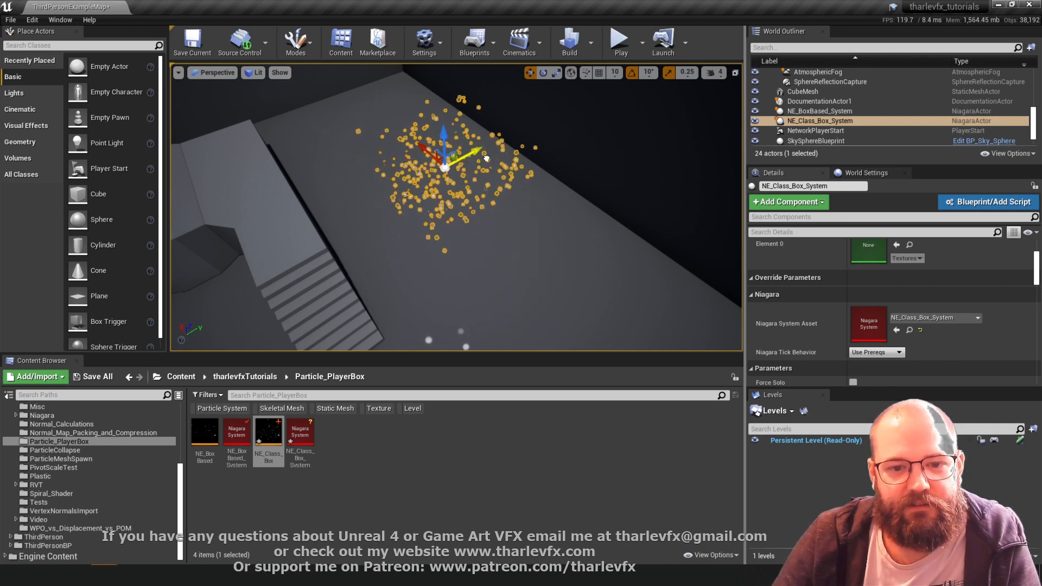
mouse_move(423, 153)
left_mouse_down()
mouse_move(421, 125)
mouse_move(423, 150)
left_mouse_up()
Open the NE_Class_Box emitter and create an asset from its KeepToBox scratch module, named NM_KeepToBox, in tharlevfxTutorials/Particle_PlayerBox.
left_click(368, 493)
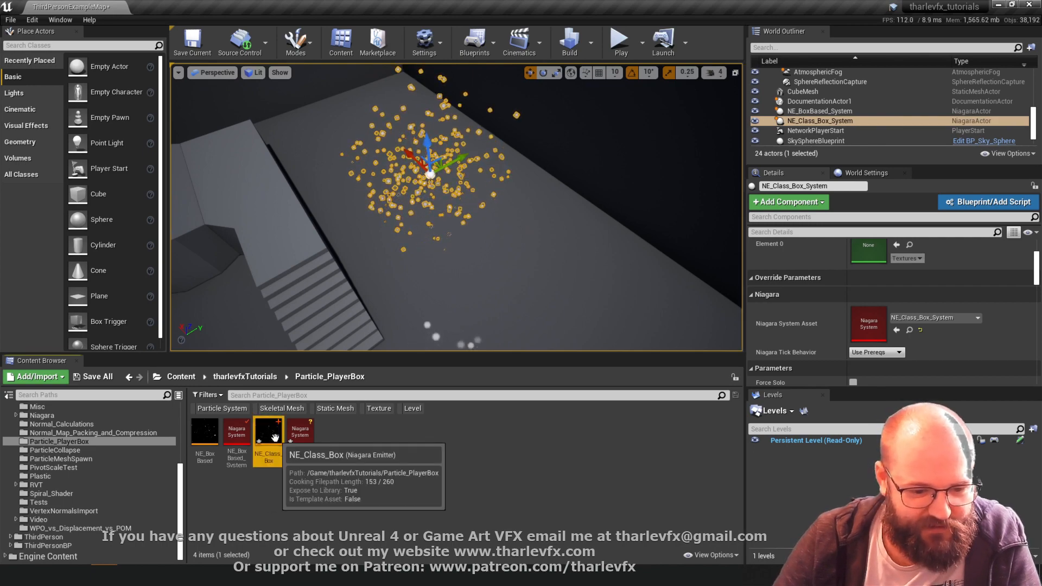
double_click(280, 452)
scroll(505, 190, "down", 1)
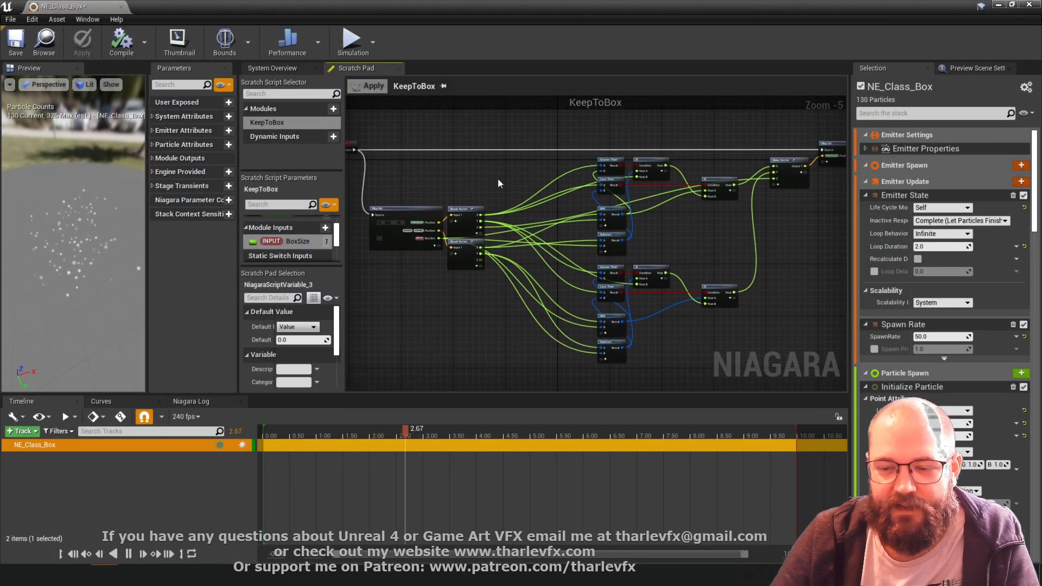
right_click(274, 122)
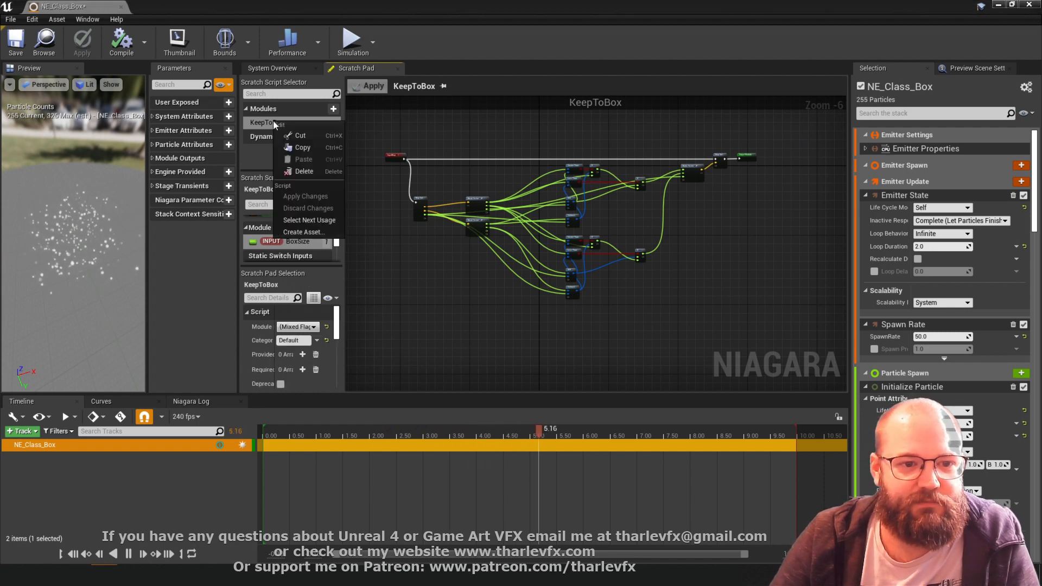
left_click(314, 232)
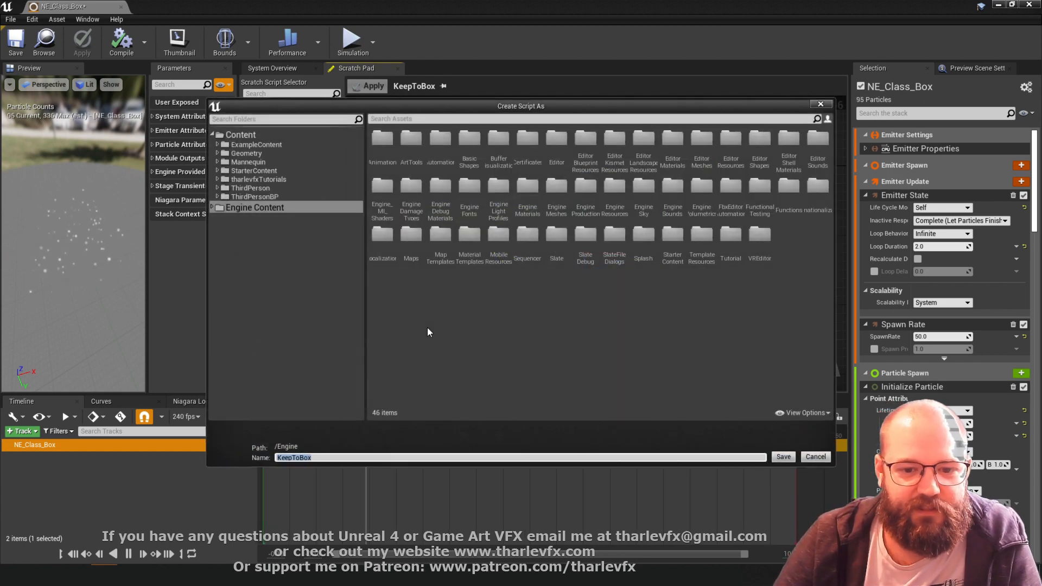
left_click(256, 177)
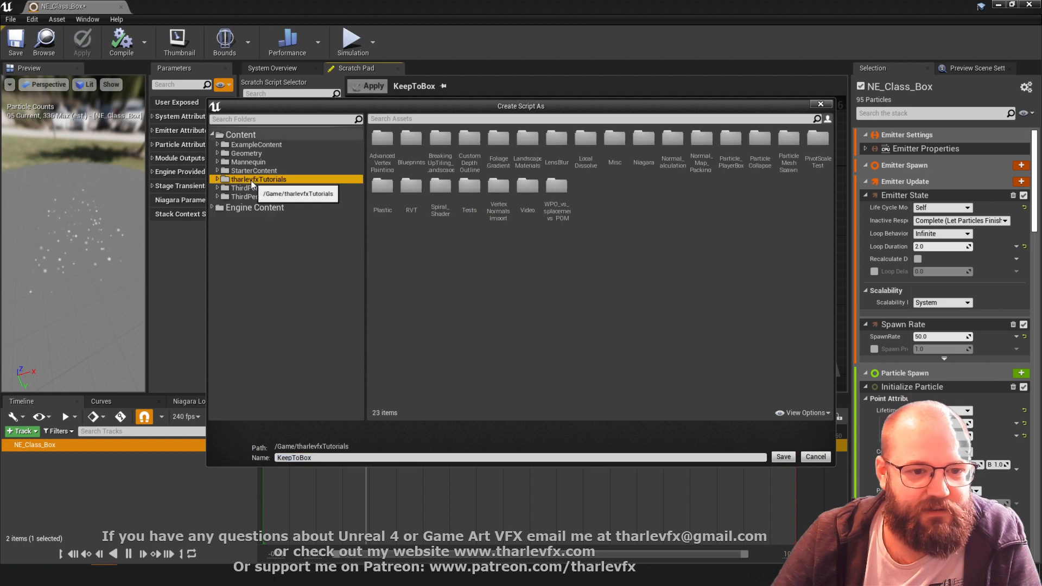
double_click(731, 144)
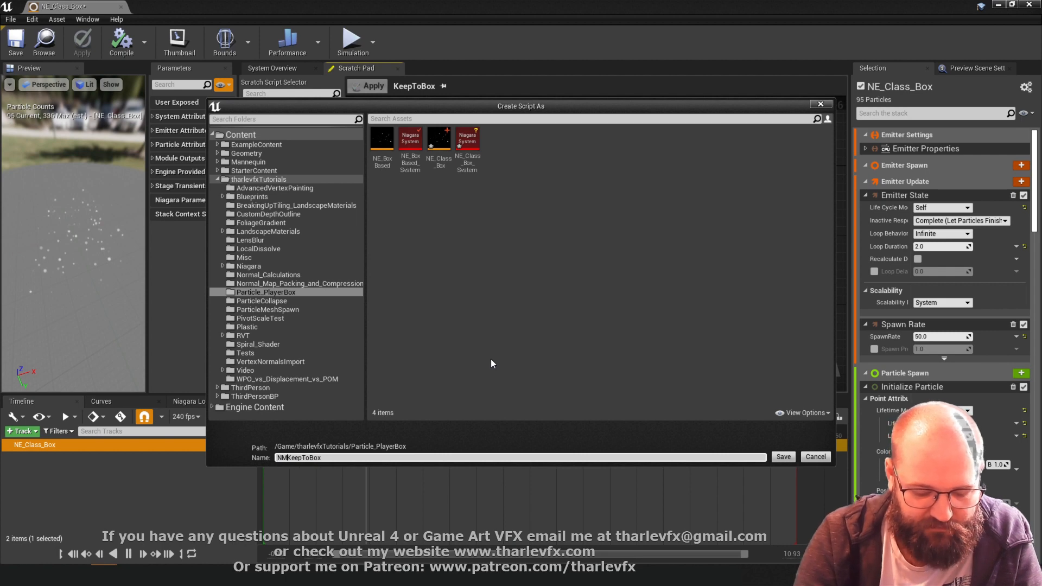
key("Return")
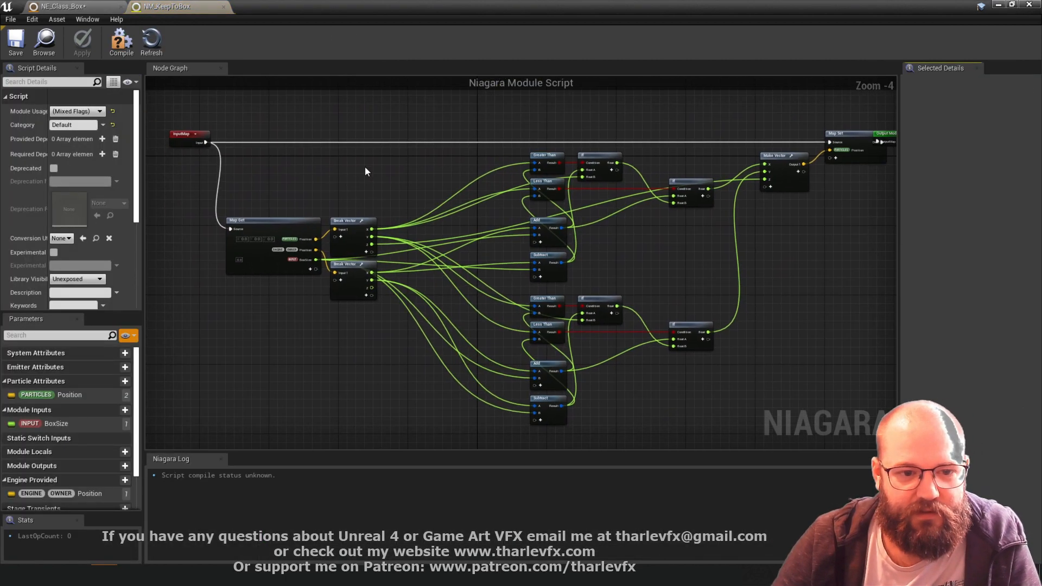
Compile and save the NM_KeepToBox module script, and review its Library Visibility options in the script details.
left_click(121, 42)
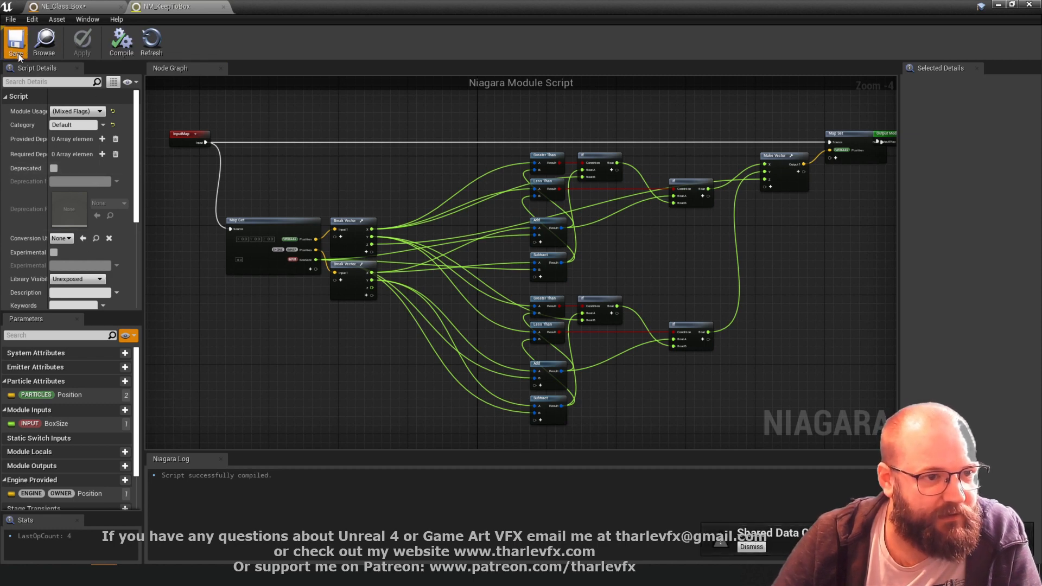
scroll(86, 168, "down", 3)
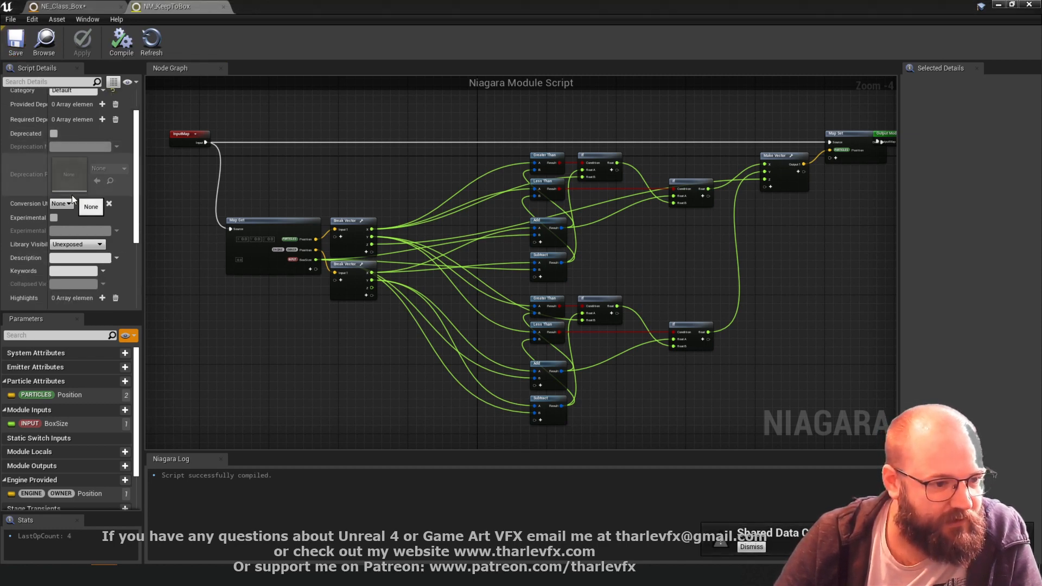
scroll(41, 233, "up", 1)
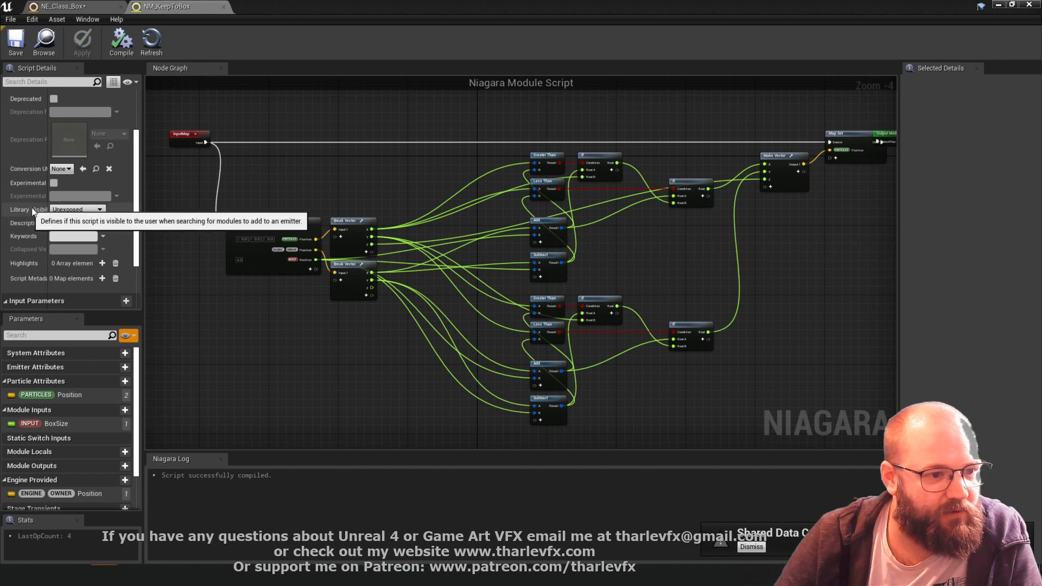
left_click(89, 210)
left_click(89, 210)
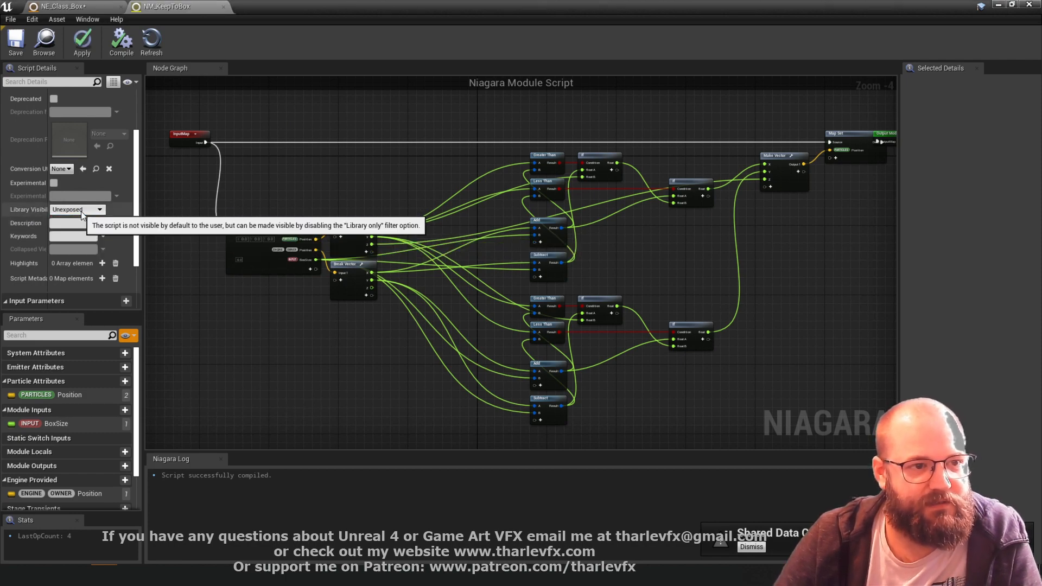
Return to the NE_Class_Box system overview and search the modules available for Particle Update for "keep".
left_click(87, 8)
left_click(283, 69)
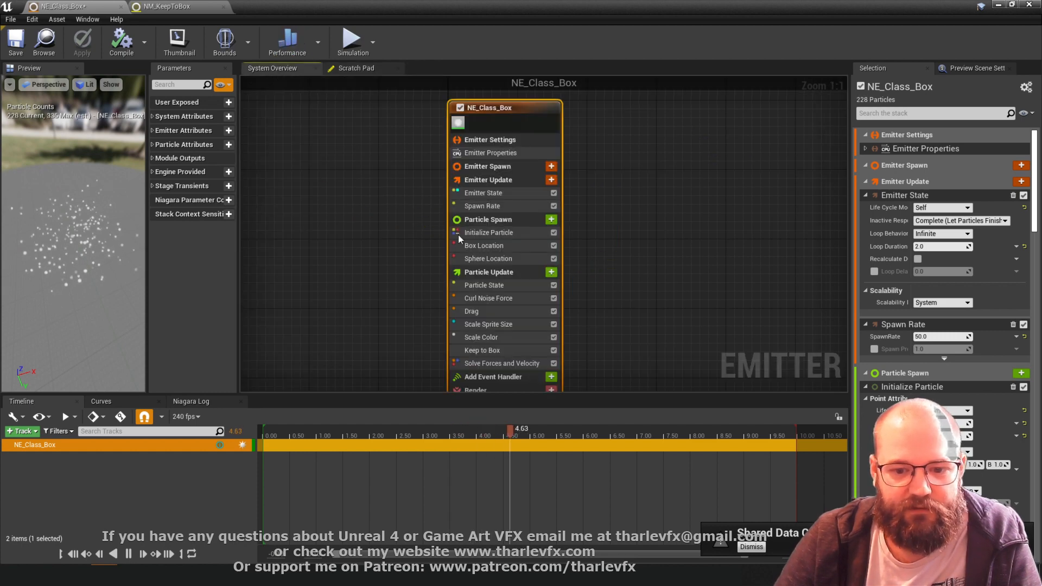
left_click(490, 351)
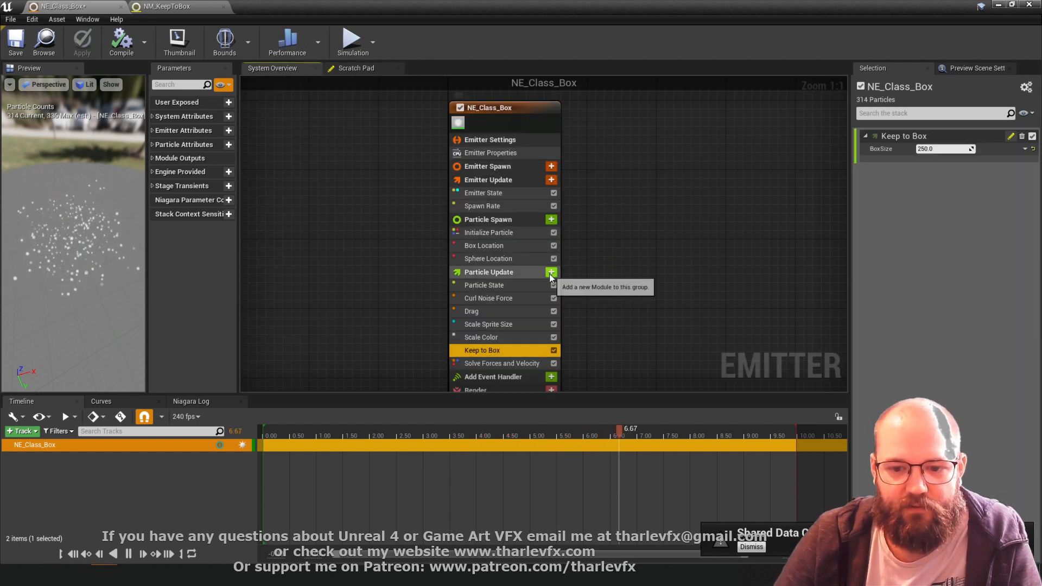
left_click(551, 273)
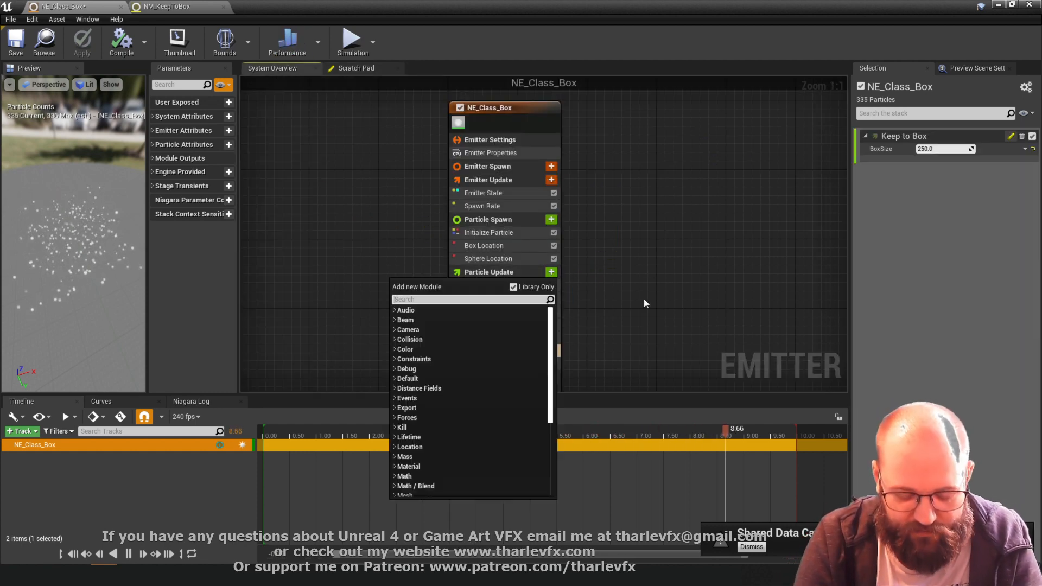
type("keep")
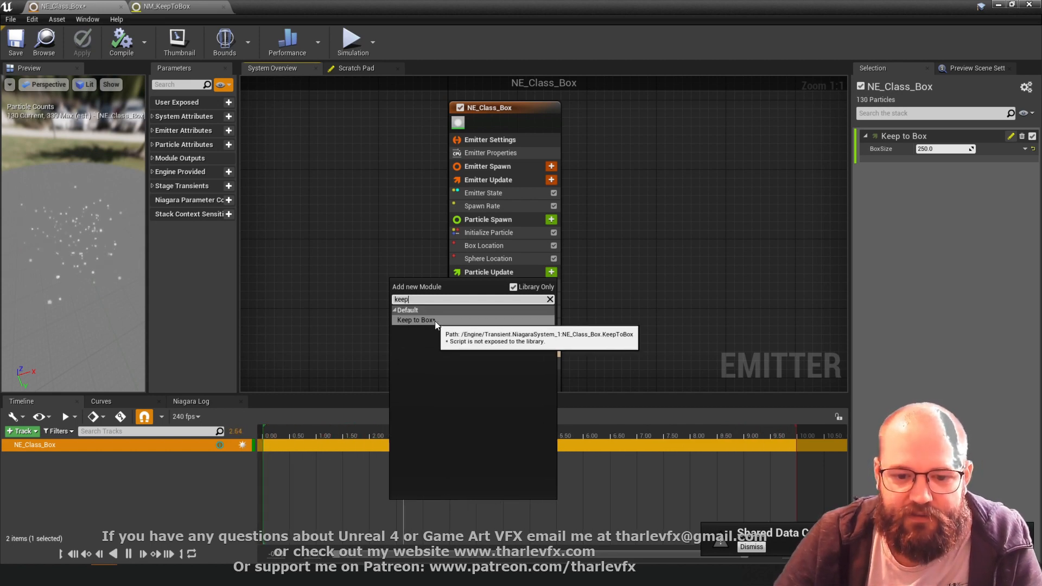
Set the Library Visibility of NM_KeepToBox to Exposed, and apply and save the module script.
left_click(215, 6)
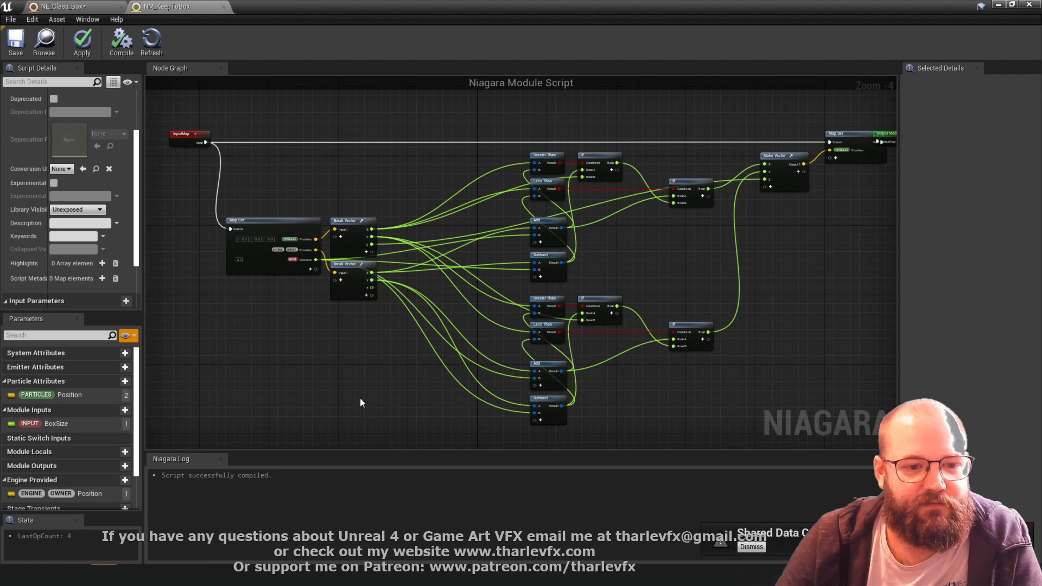
left_click(76, 210)
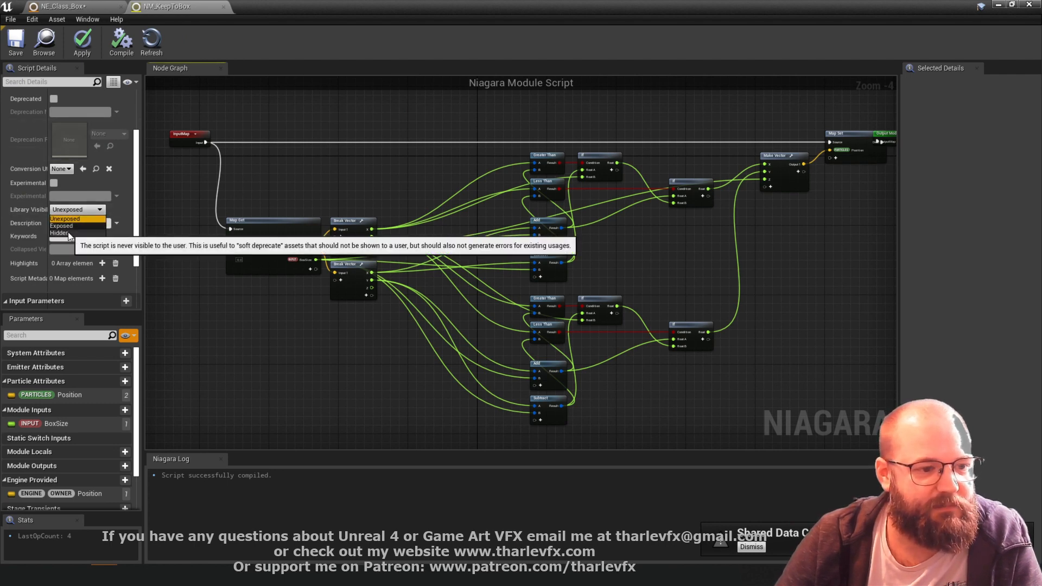
left_click(62, 226)
left_click(10, 48)
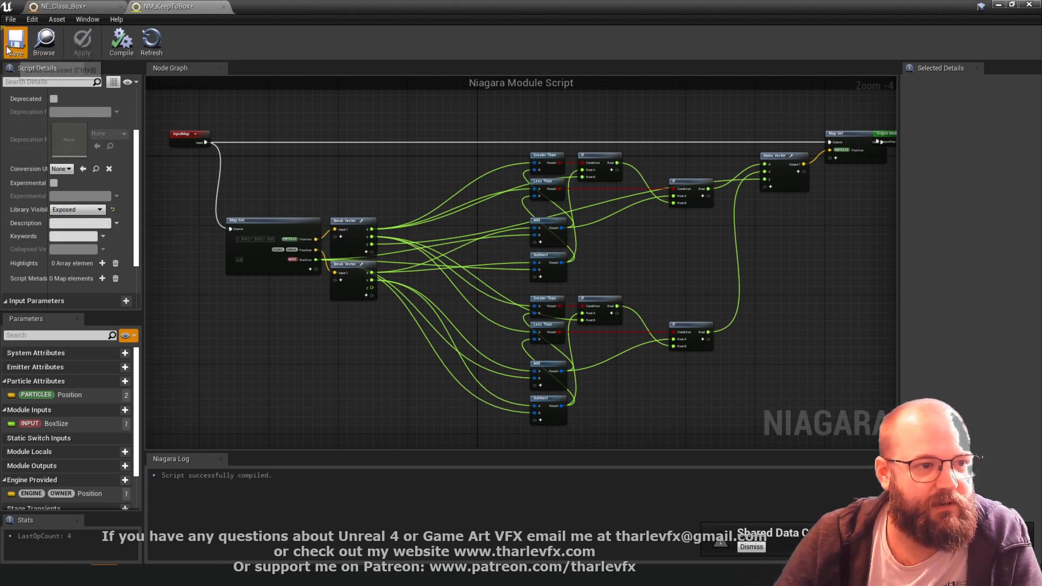
Replace the scratch Keep to Box module in NE_Class_Box's Particle Update with the NM Keep to Box module.
left_click(76, 6)
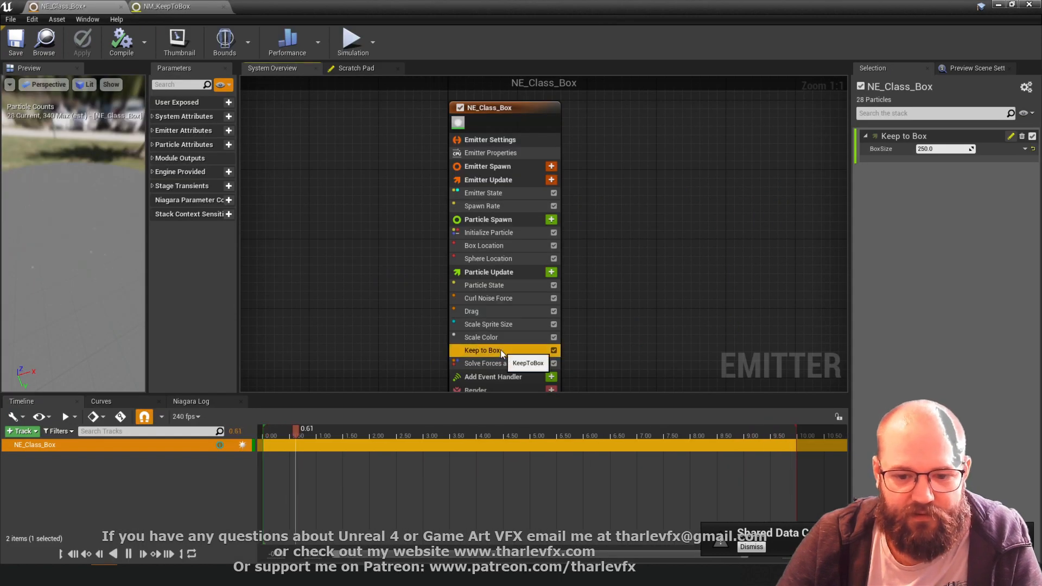
key("Delete")
left_click(552, 272)
type("nm")
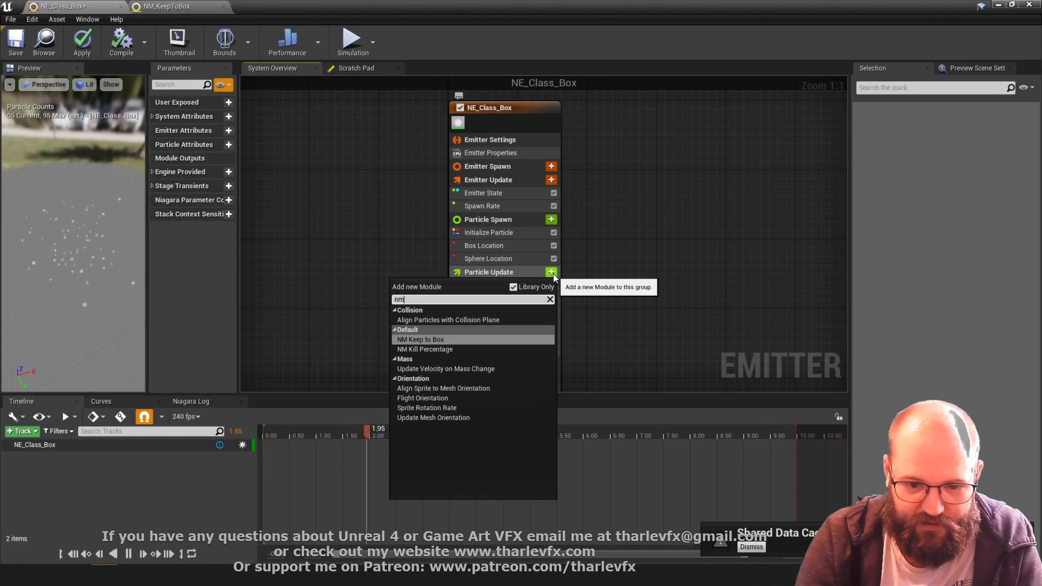
left_click(438, 339)
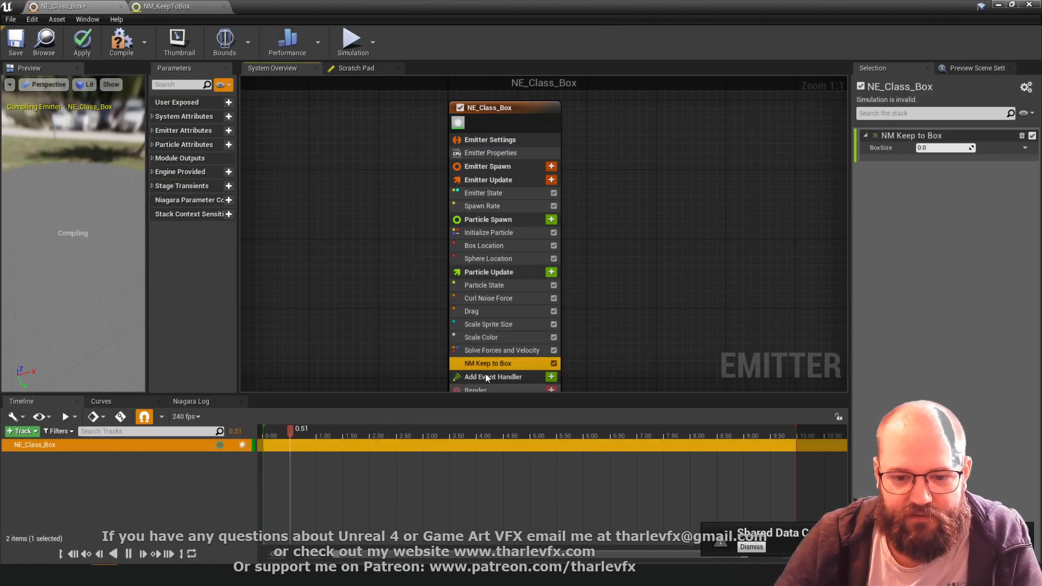
Set the BoxSize of NM Keep to Box to 250 and apply the emitter changes.
left_click(943, 148)
type("250")
key("Return")
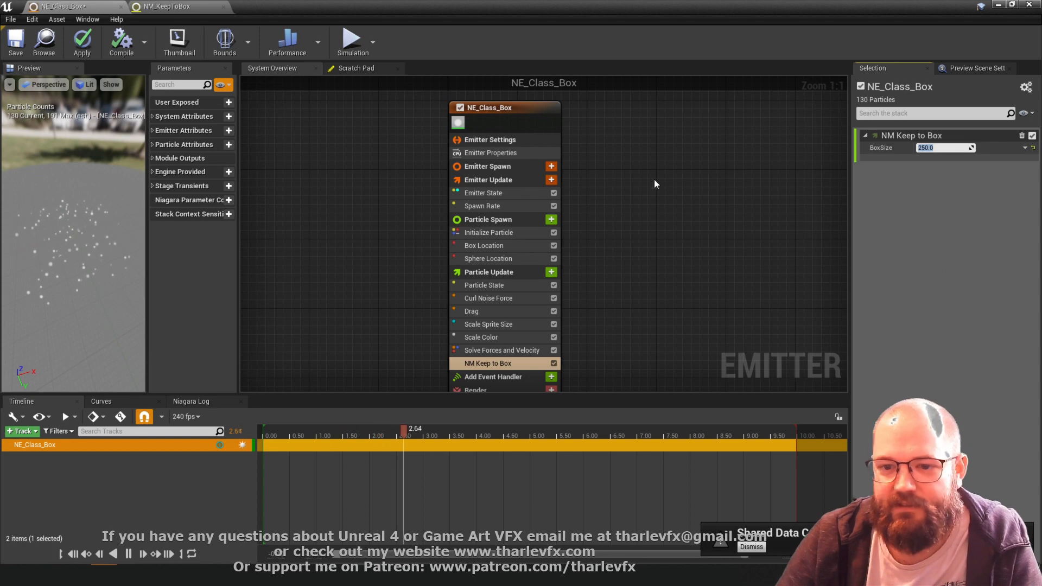
left_click(81, 50)
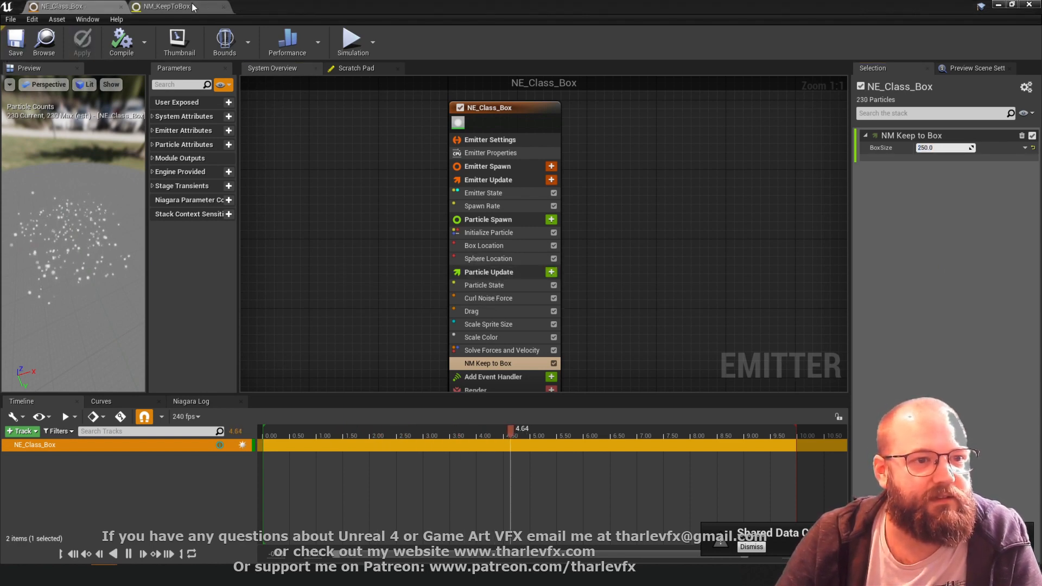
Give NM_KeepToBox's BoxSize input a default value of 250, apply and save the module, and return to the NE_Class_Box emitter.
left_click(168, 6)
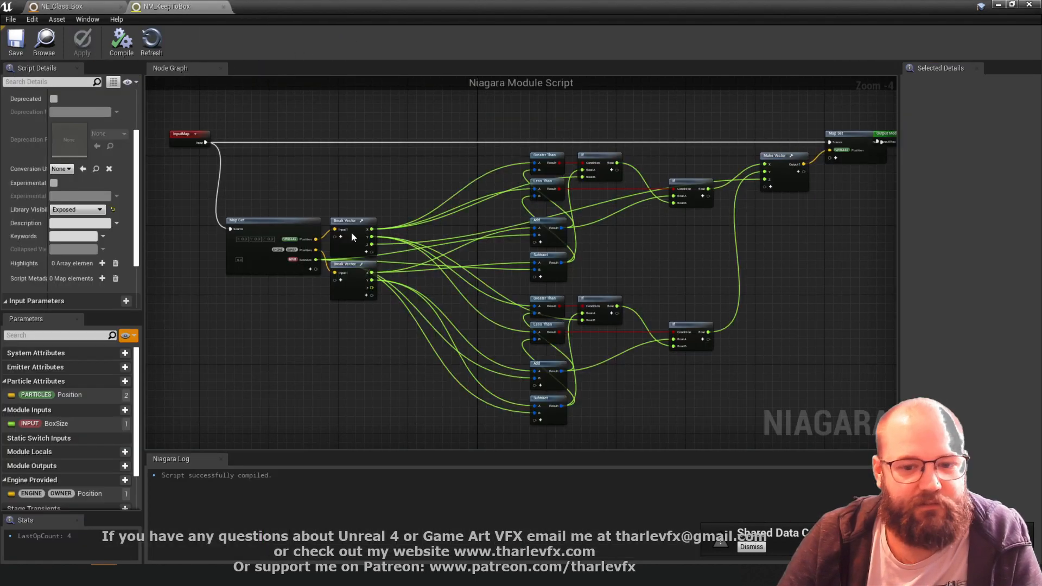
left_click(56, 424)
left_click(959, 124)
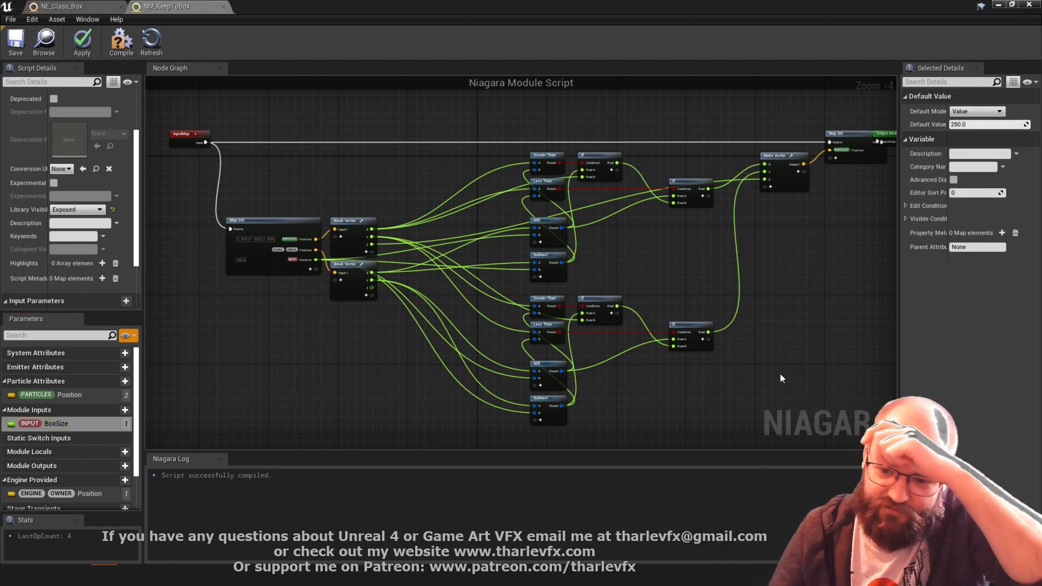
left_click(116, 41)
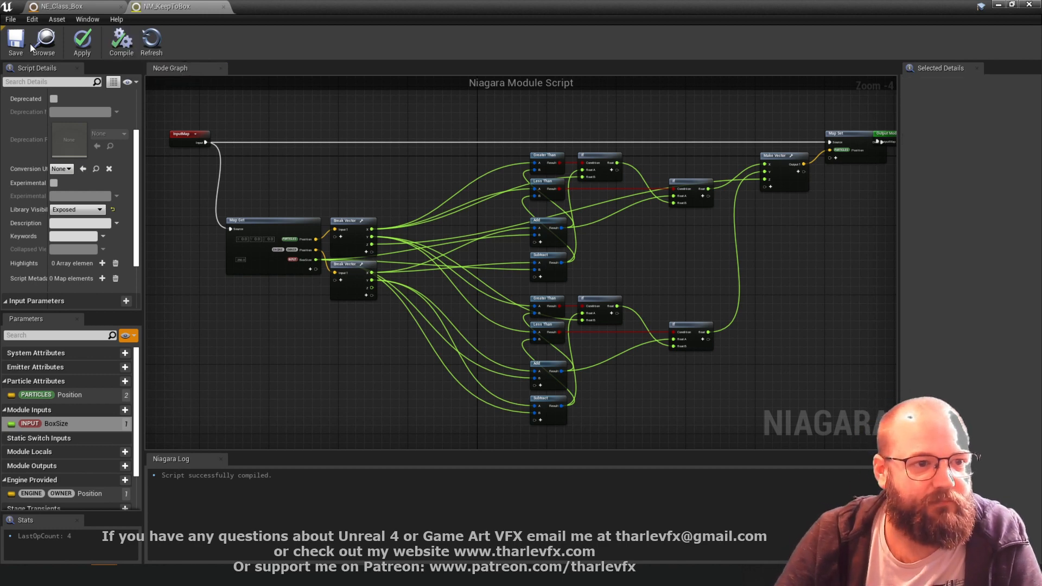
left_click(21, 43)
left_click(62, 6)
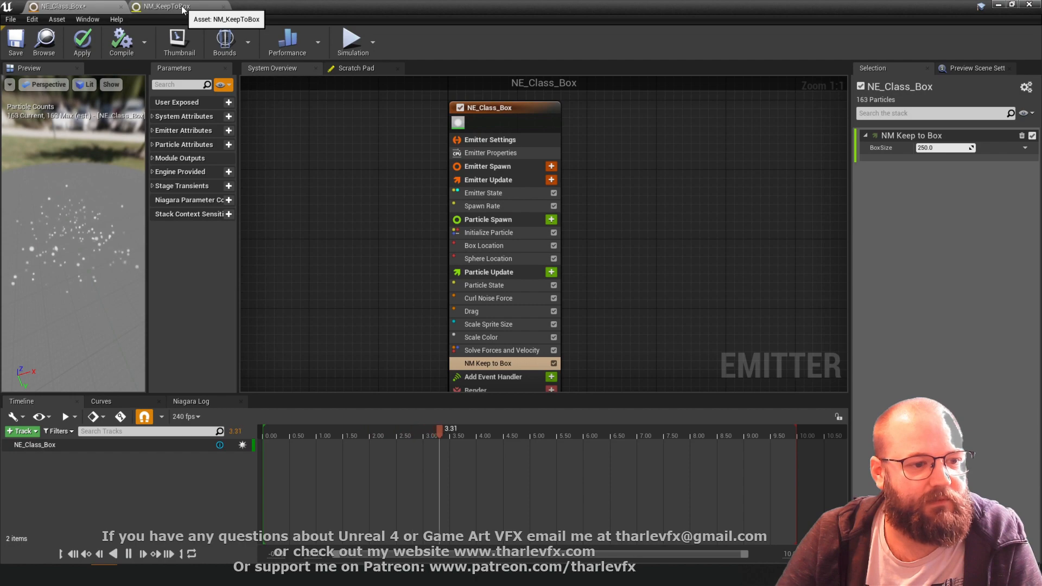
Return to the level, examine the particle volume of NE_Class_Box_System from several angles, and compare it with the player box sketch in Photoshop.
left_click(183, 7)
left_click(1004, 5)
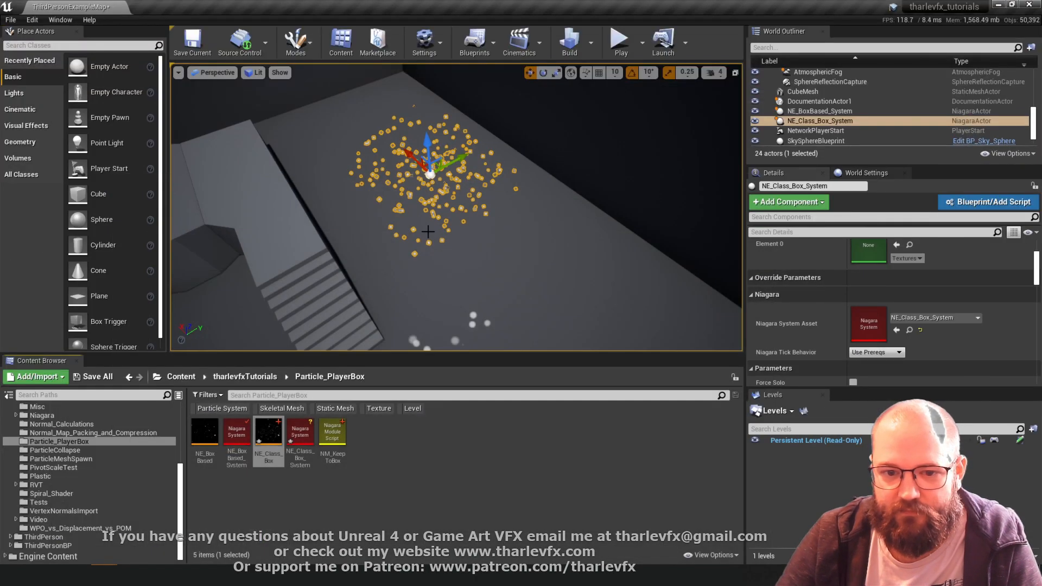
key("w")
right_click_drag(502, 257, 496, 189)
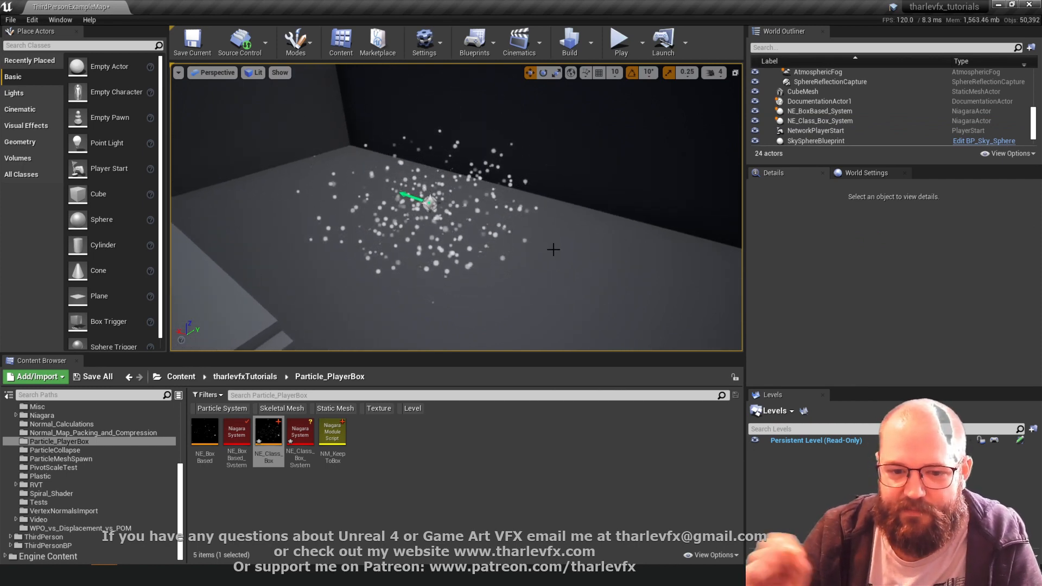
right_click_drag(553, 250, 504, 253)
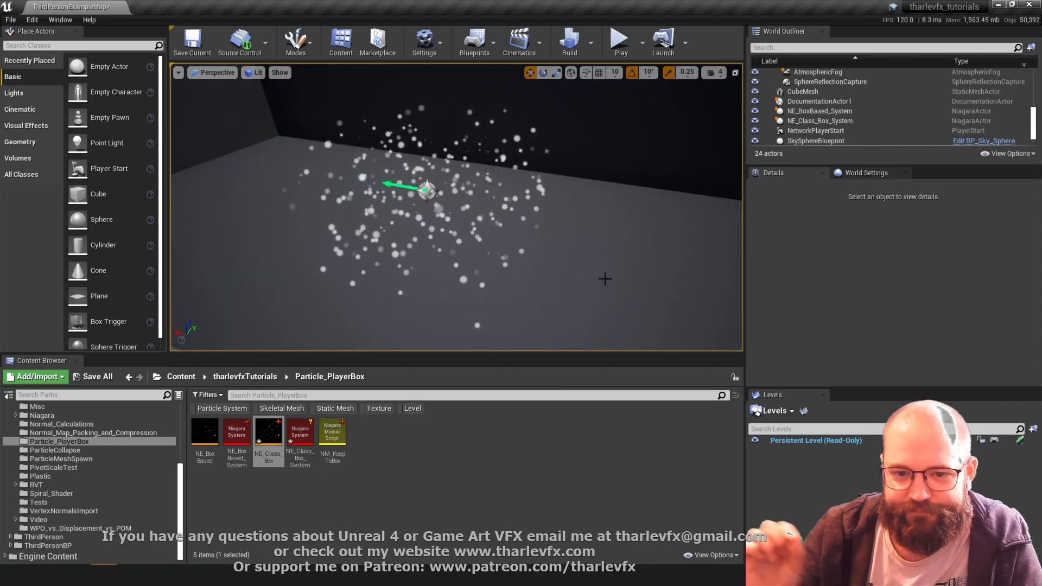
key("alt+Tab")
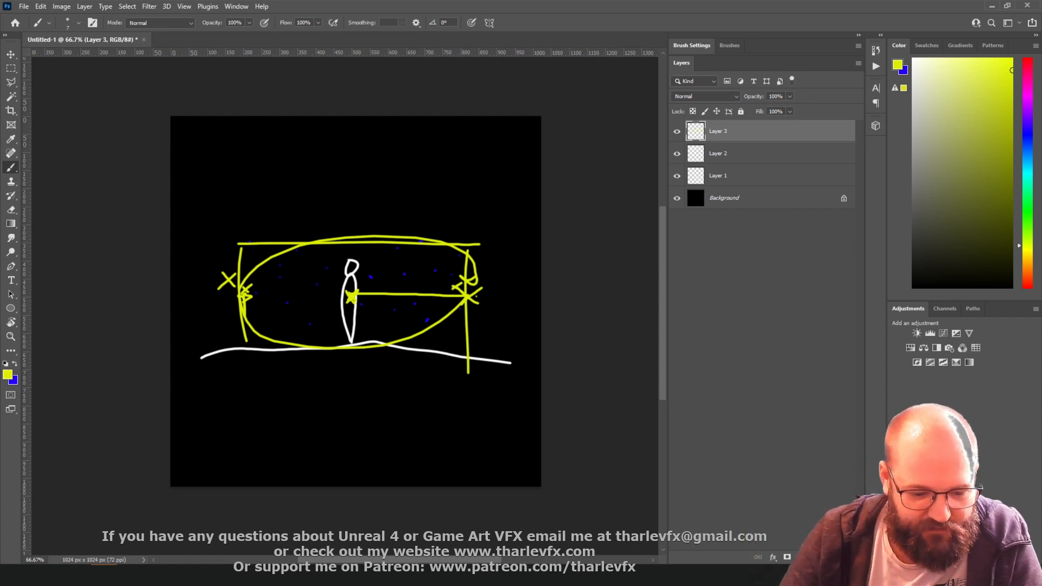
key("alt+Tab")
mouse_move(442, 229)
right_mouse_down()
mouse_move(473, 229)
mouse_move(442, 230)
right_mouse_up()
right_click_drag(467, 275, 502, 301)
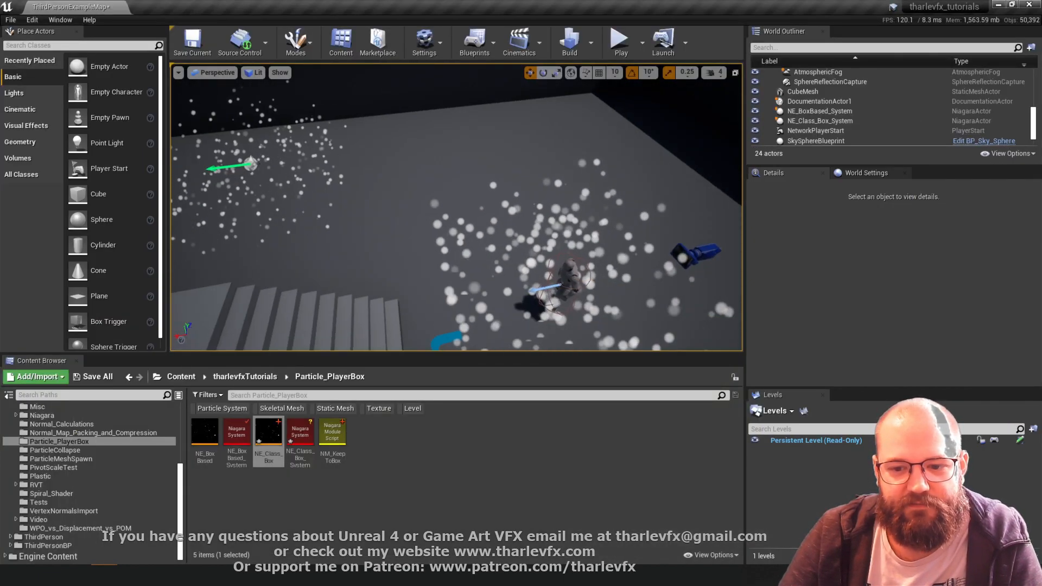
Play the level and run the character around to test how the particle box follows the player.
left_click(621, 43)
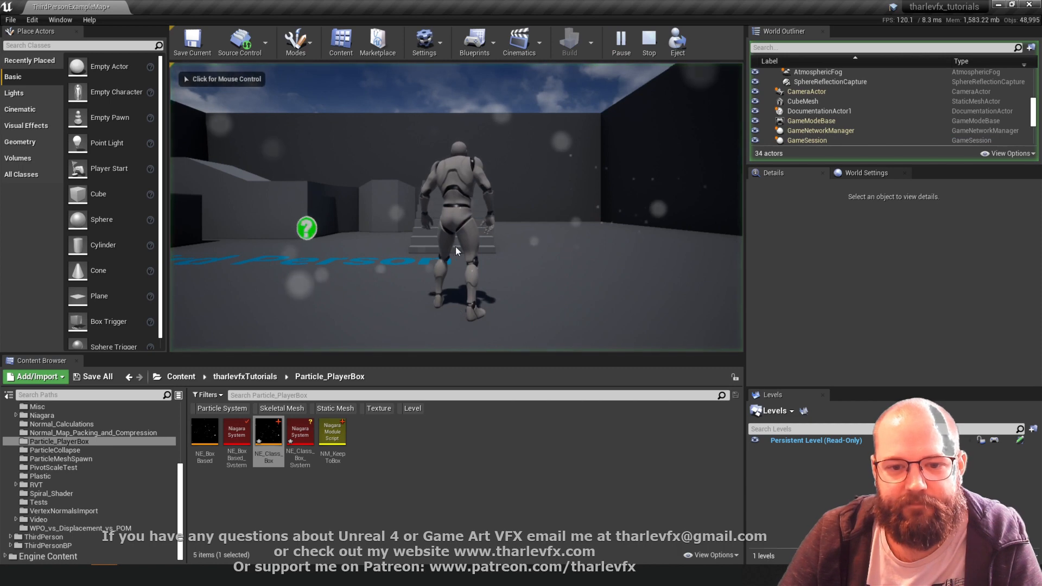
left_click(458, 249)
key("d")
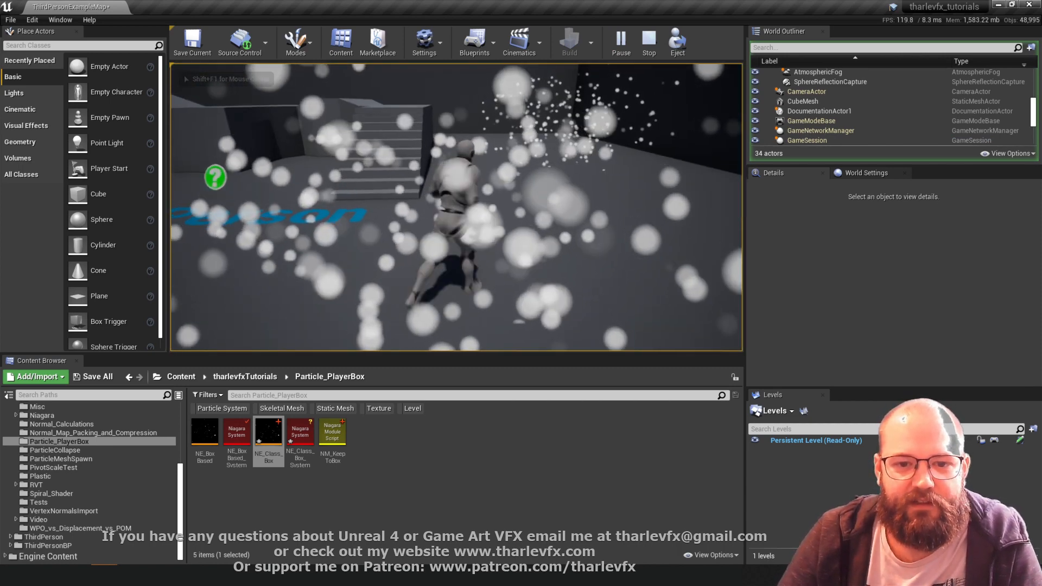
key("w")
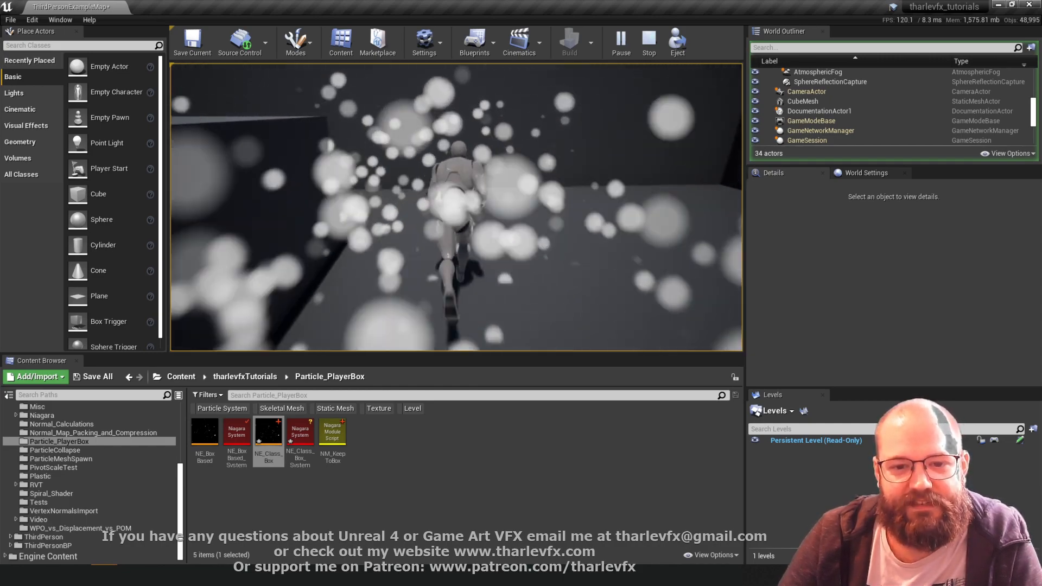
Finish the run with the character, stop the play session and view the particle volume around the player in the level.
key("w")
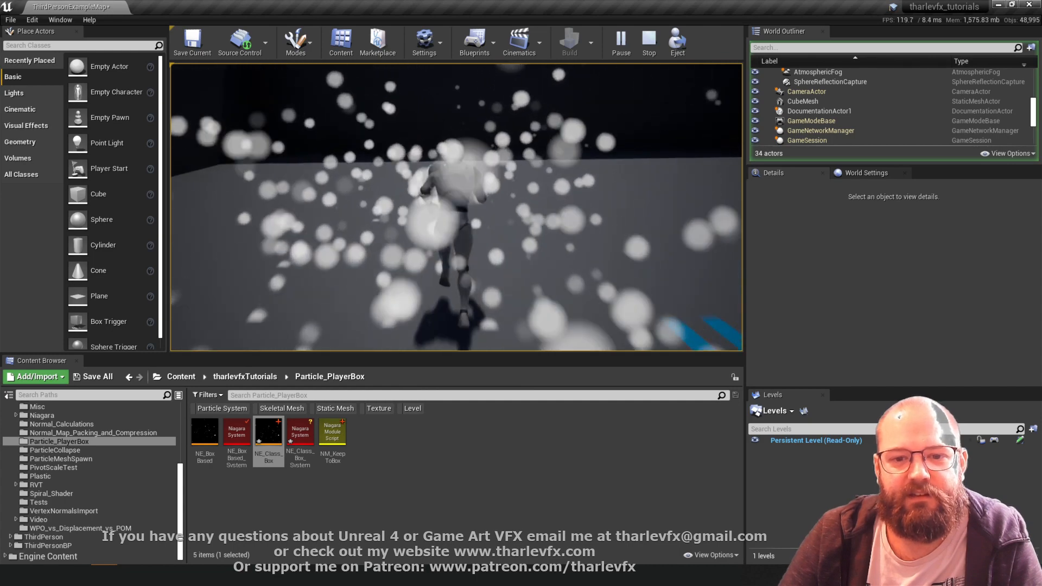
key("Escape")
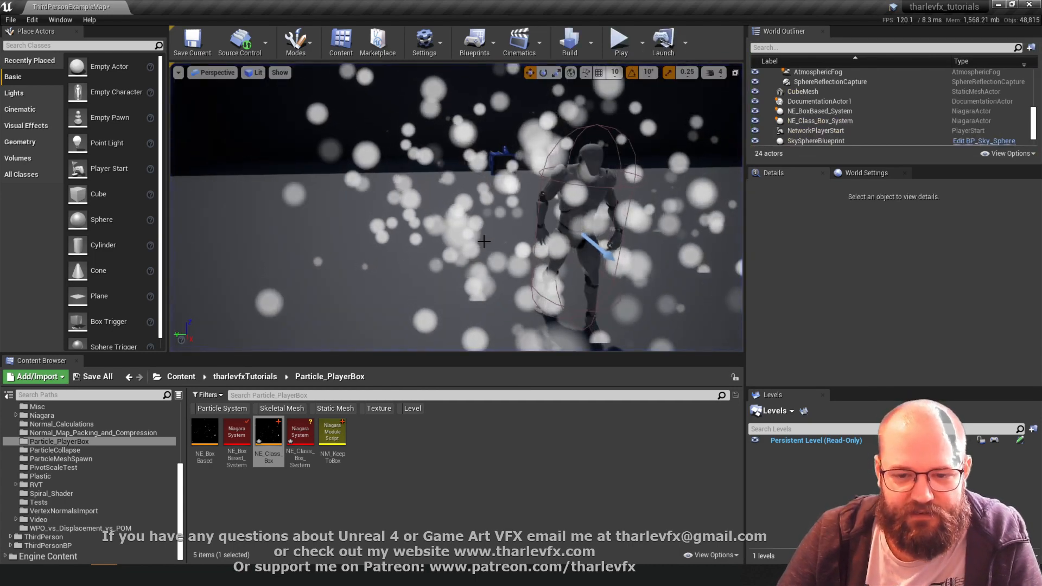
left_click_drag(484, 241, 548, 238, "alt")
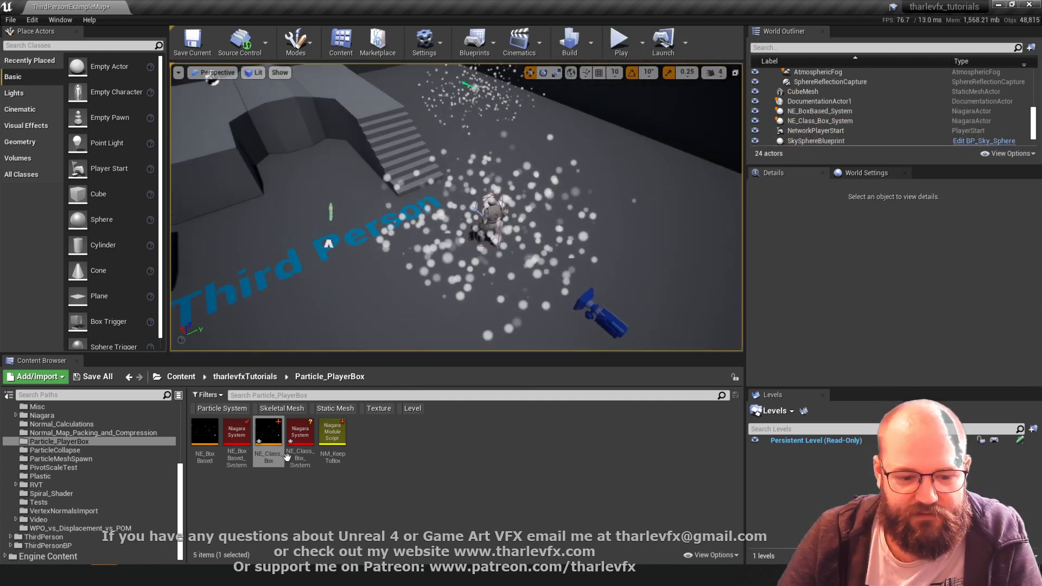
Open NE_Class_Box_System and add a module for setting a new or existing parameter directly to the emitter's Particle Update stage.
double_click(299, 437)
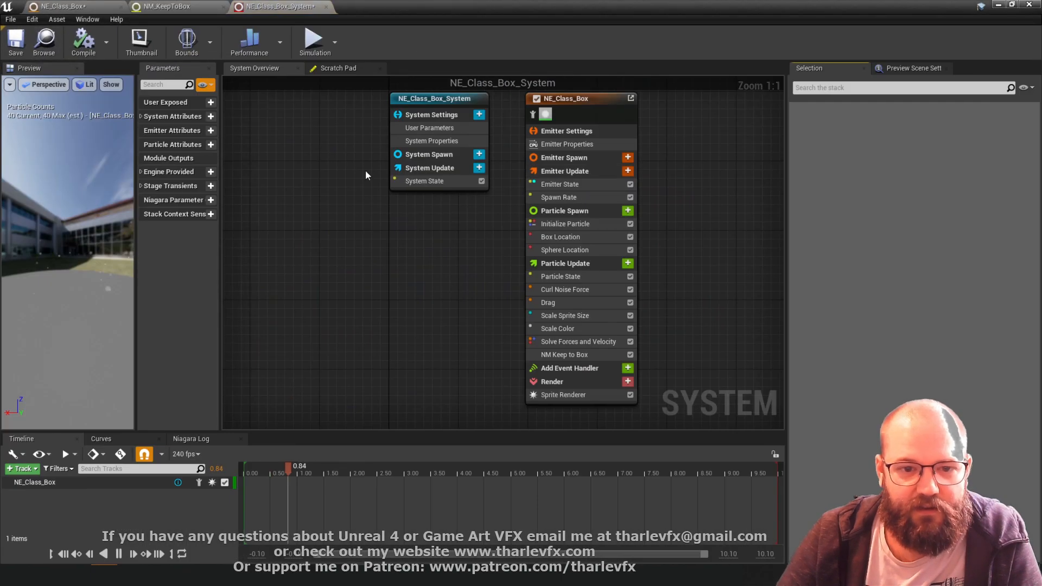
right_click_drag(479, 322, 330, 294)
left_click(493, 249)
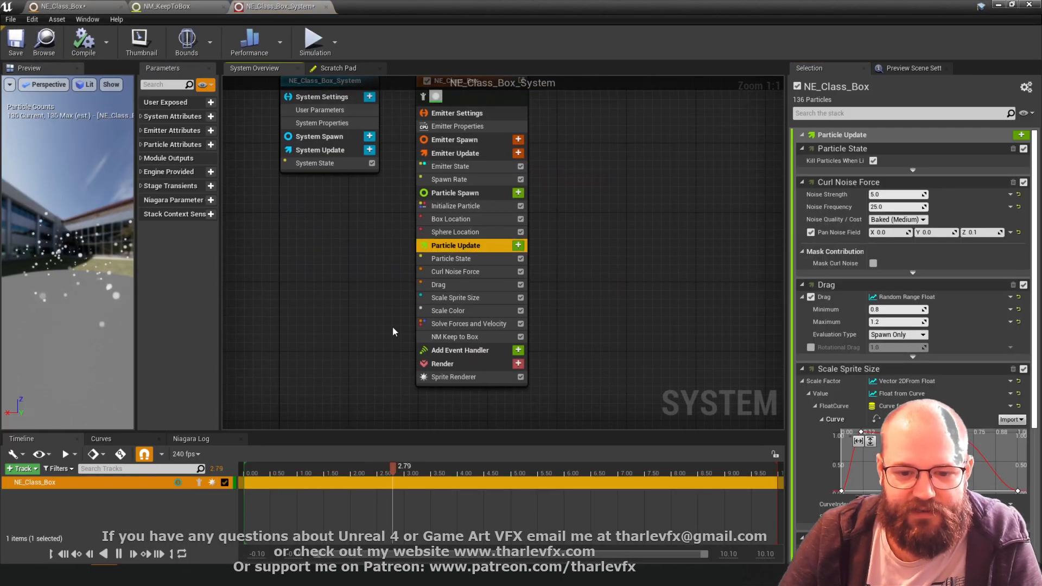
left_click(519, 246)
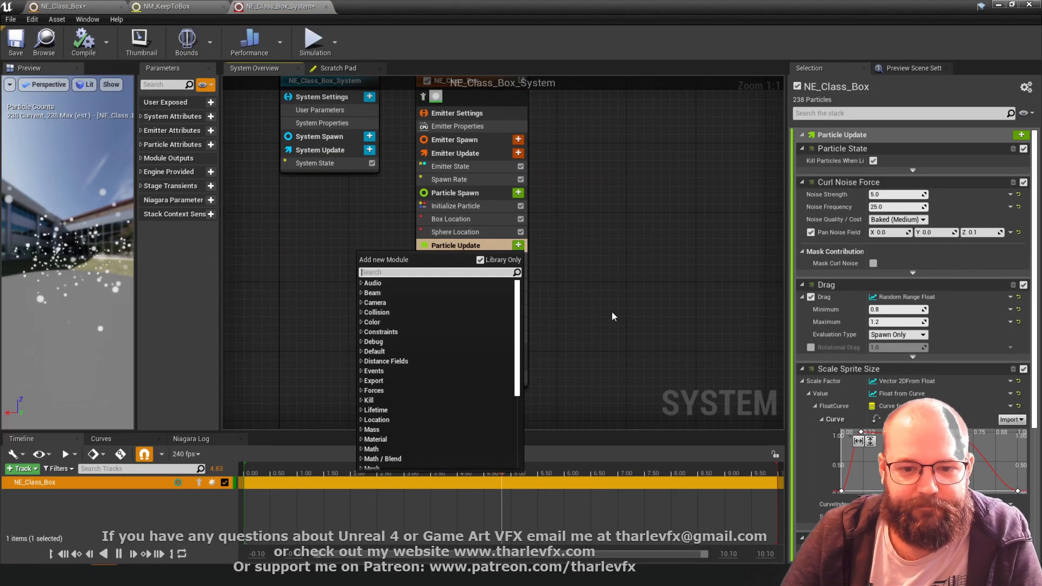
type("param")
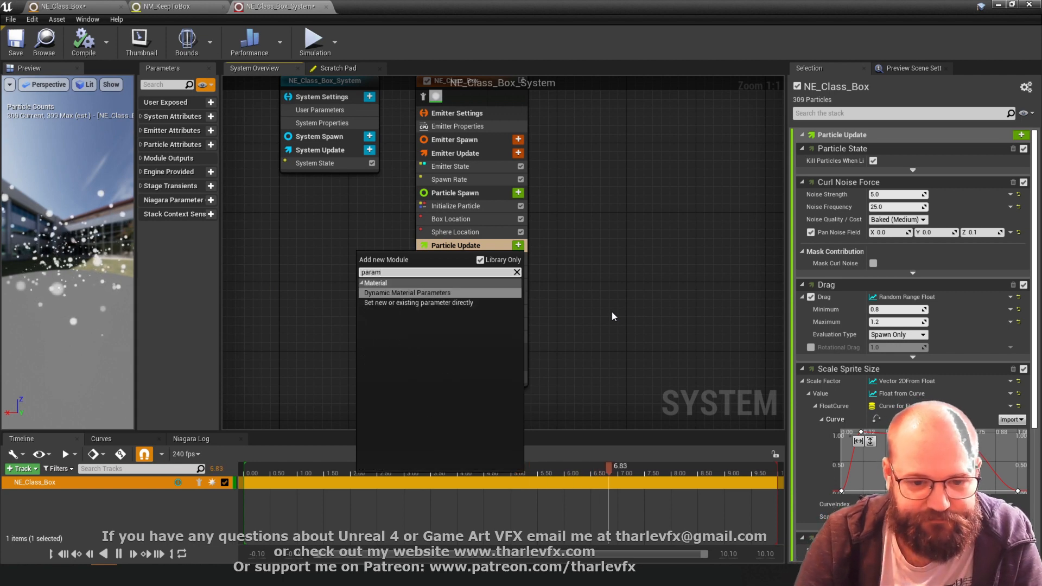
left_click(445, 304)
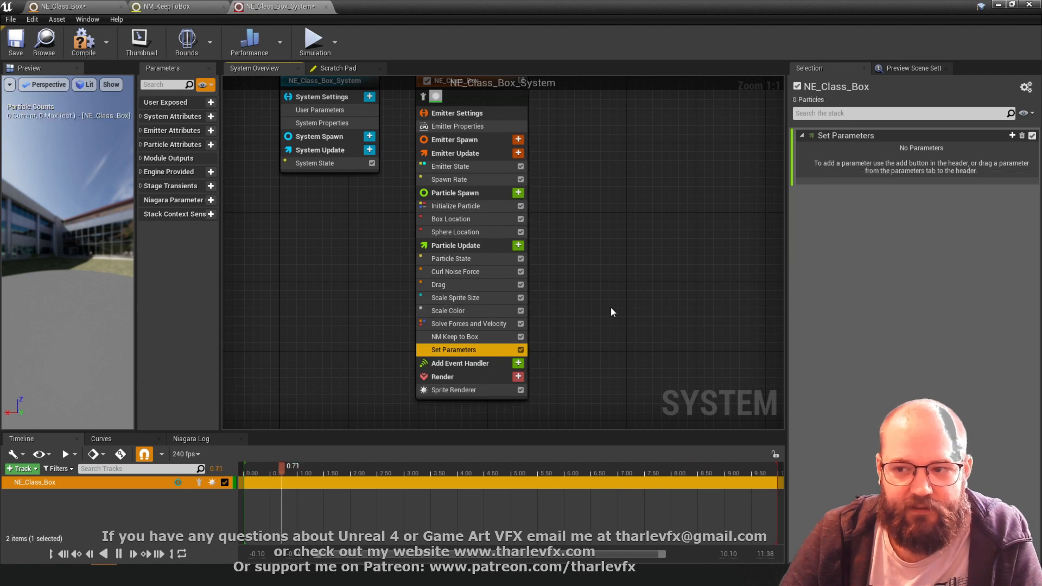
Add a new float particle parameter to the Set Parameters module and name it NormalisedDistance.
left_click(1013, 136)
type("Nor")
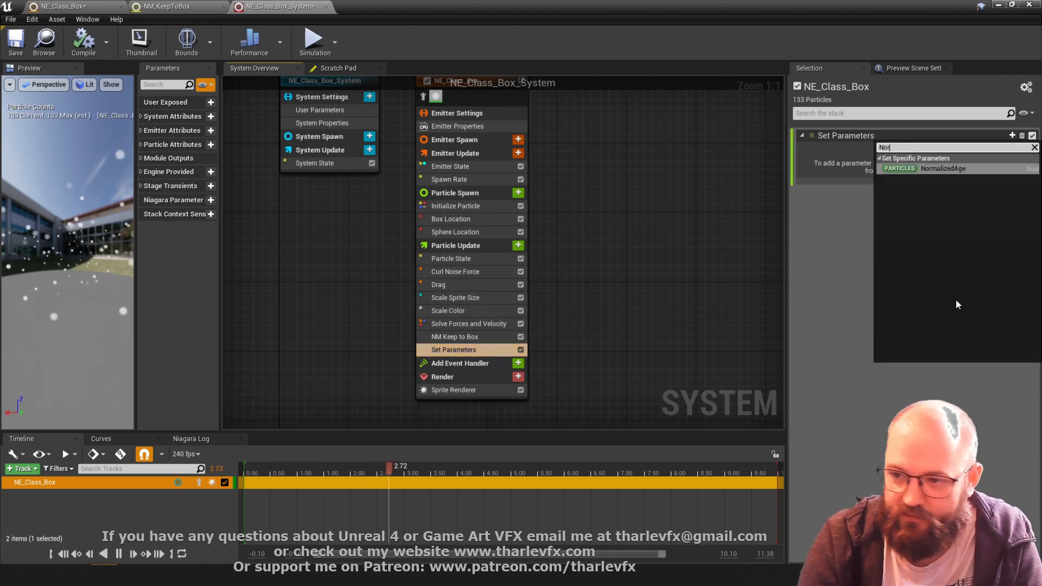
type("malise")
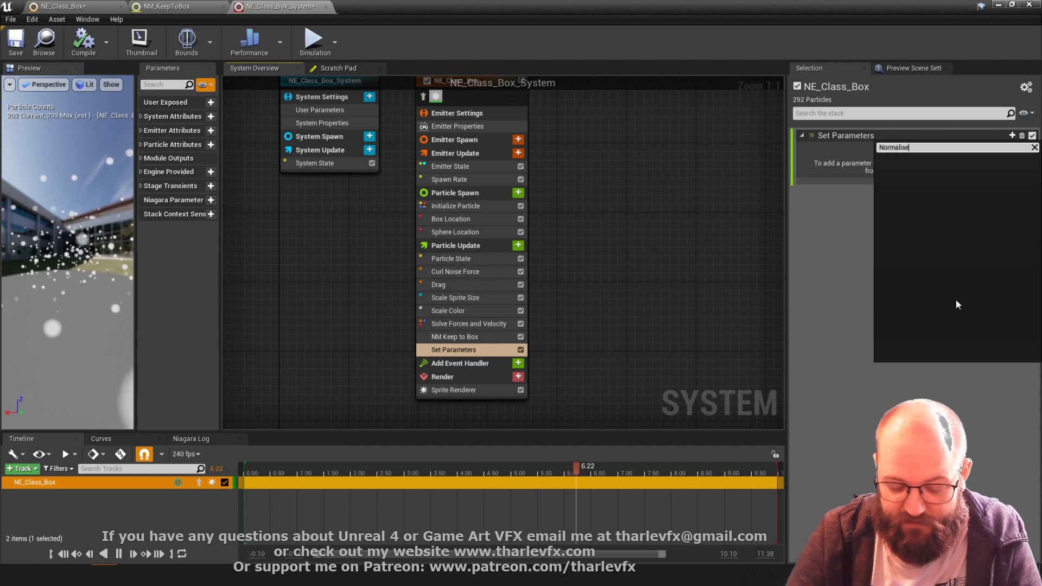
key("ctrl+a")
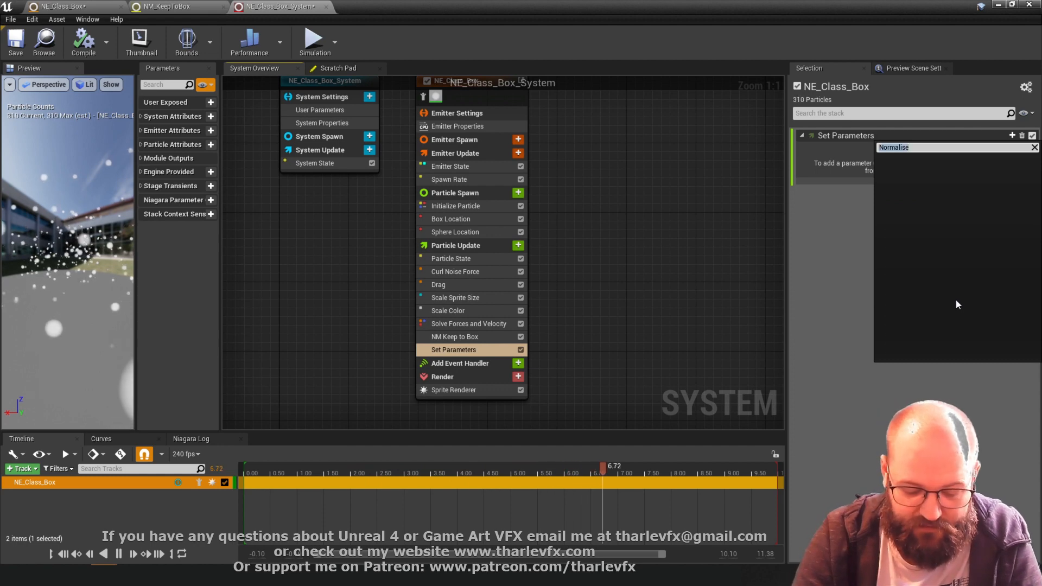
type("float")
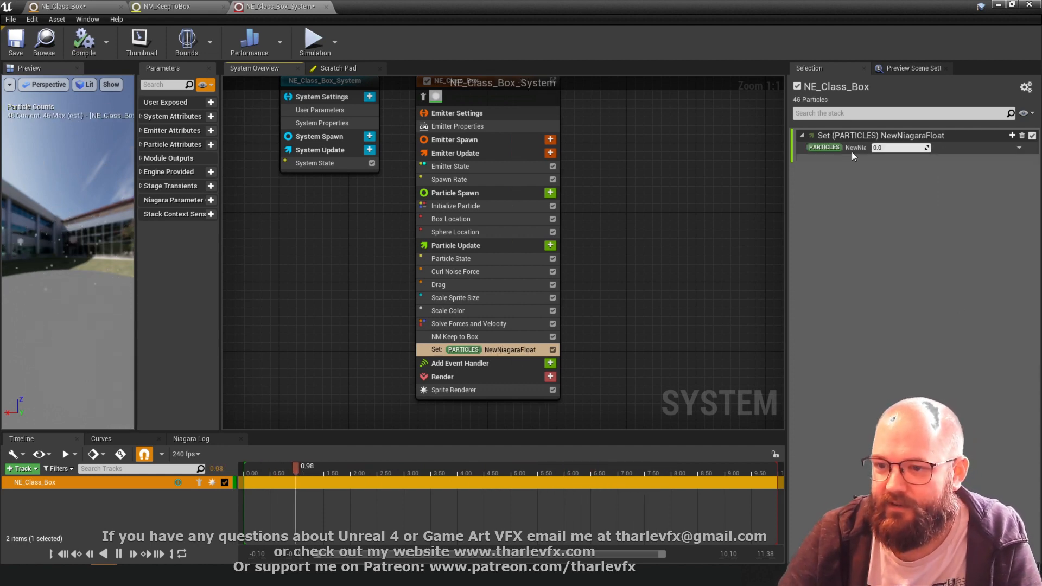
left_click(855, 148)
key("F2")
type("Norma")
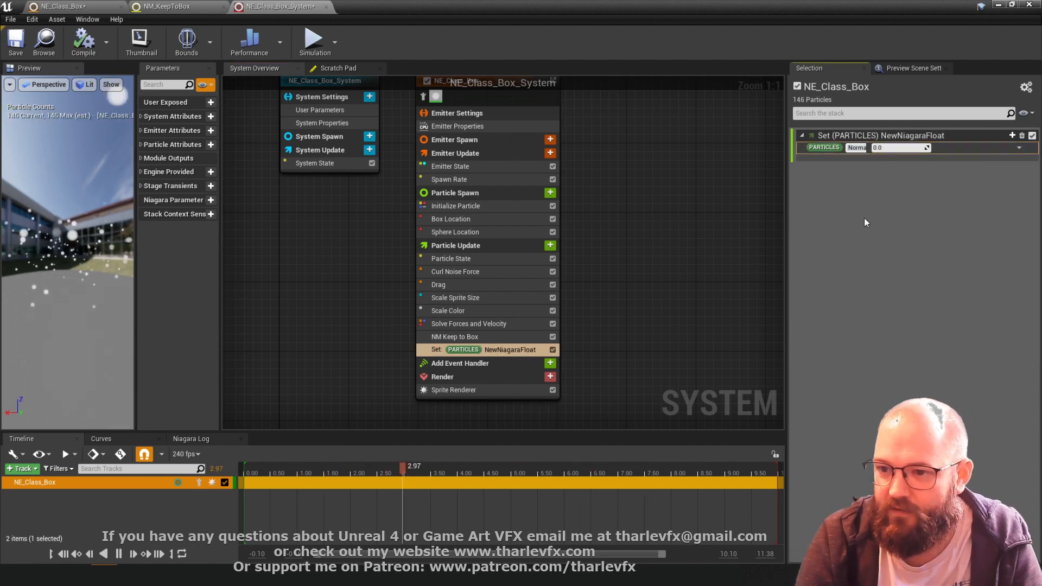
type("lisedDistance")
key("Return")
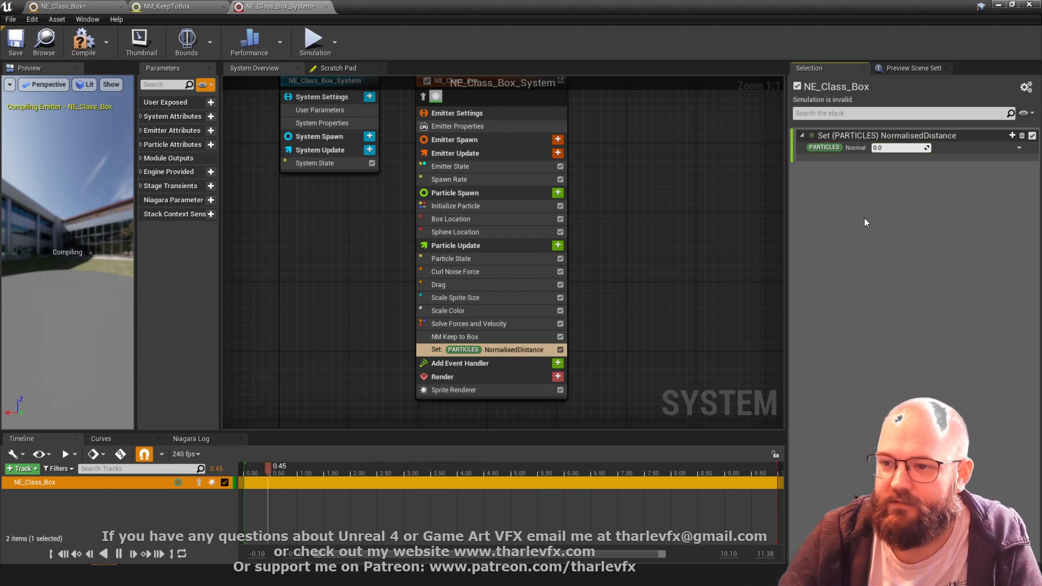
Widen the module settings area, return from the Photoshop sketch, and move the NormalisedDistance module directly below Particle State.
left_click_drag(786, 260, 703, 265)
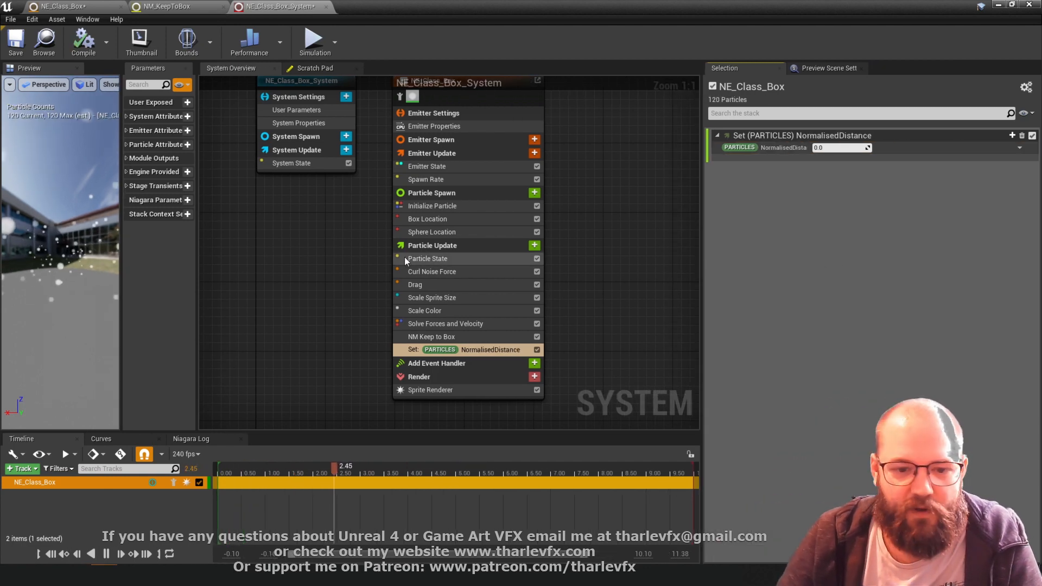
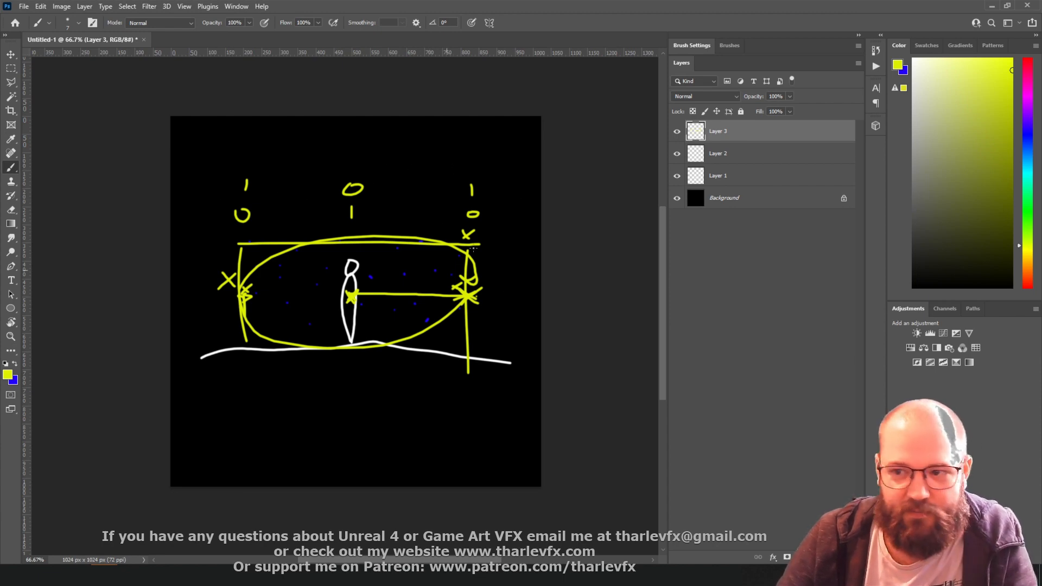
left_click(992, 8)
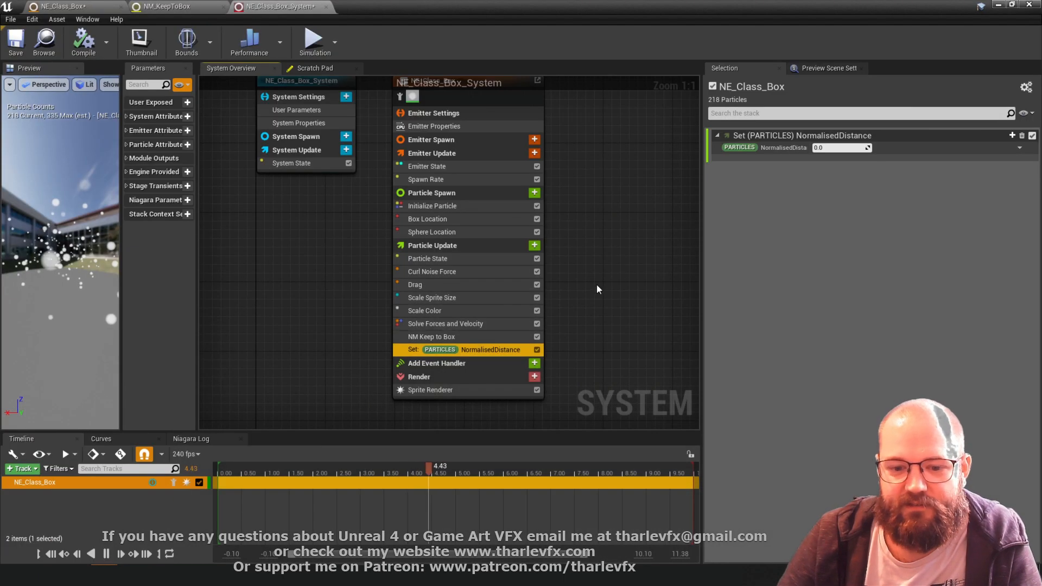
left_click_drag(493, 351, 497, 271)
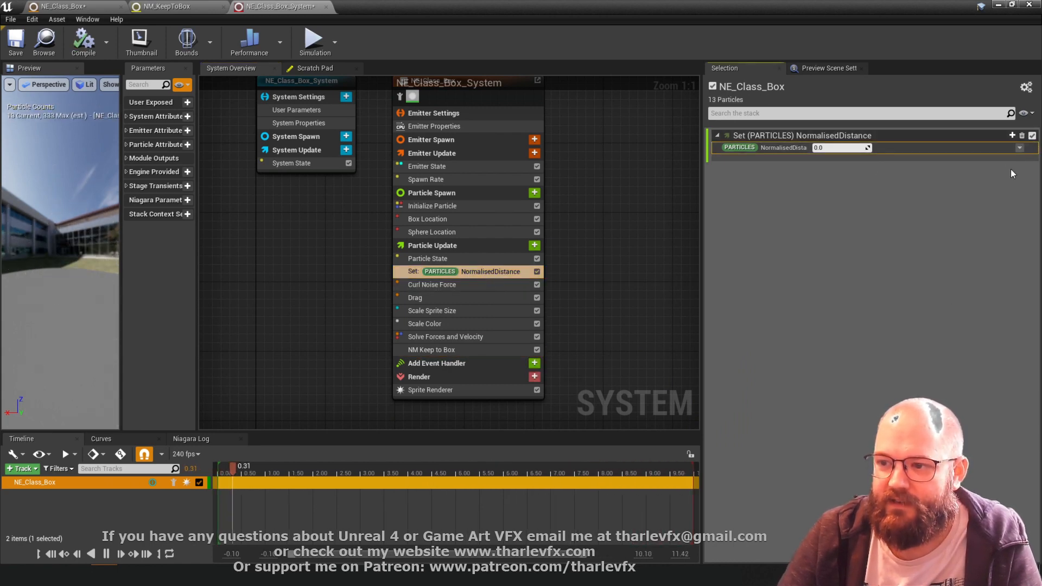
Drive the NormalisedDistance parameter with the Normalize Distance Range dynamic input.
left_click(1020, 148)
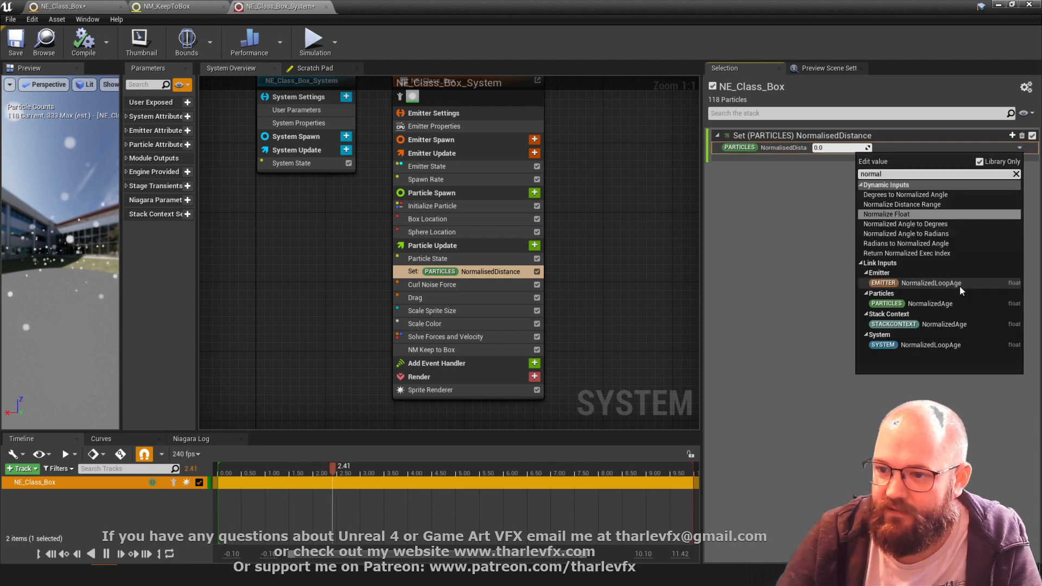
left_click(912, 205)
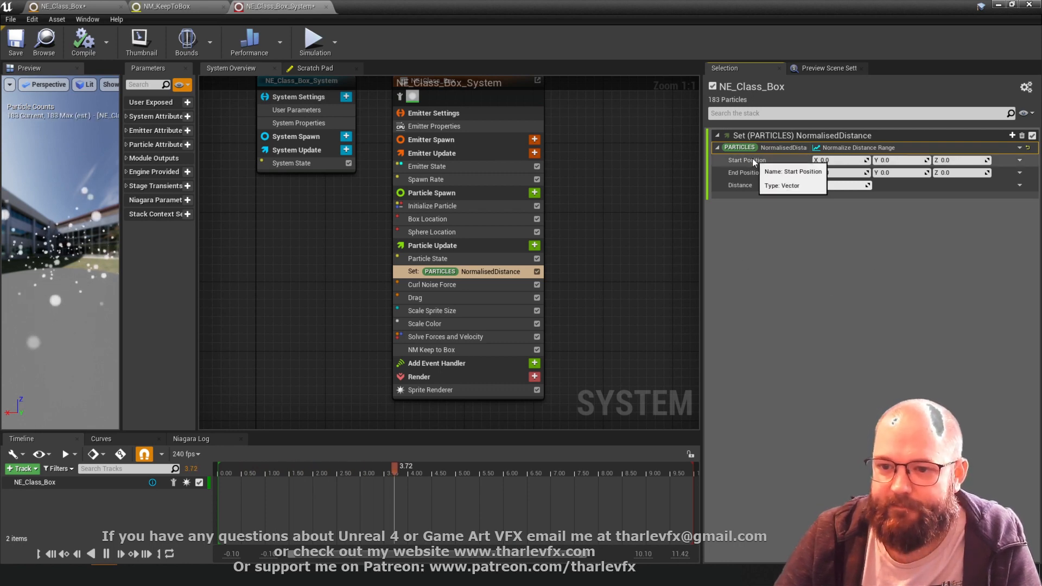
left_click_drag(198, 143, 233, 144)
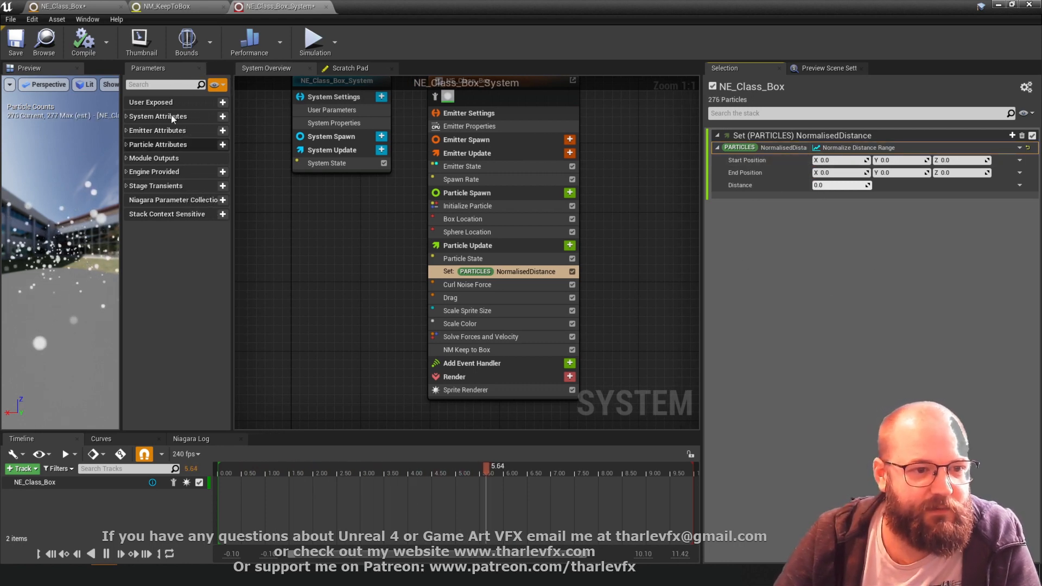
Link the range's Start Position to Particles Position and its End Position to Engine Owner Position.
left_click(1019, 161)
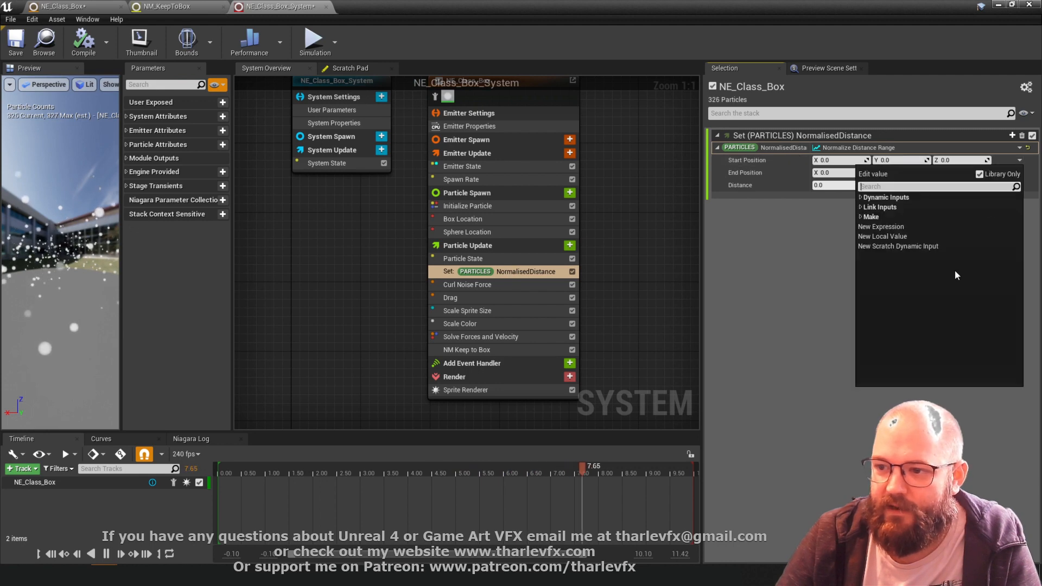
type("particle")
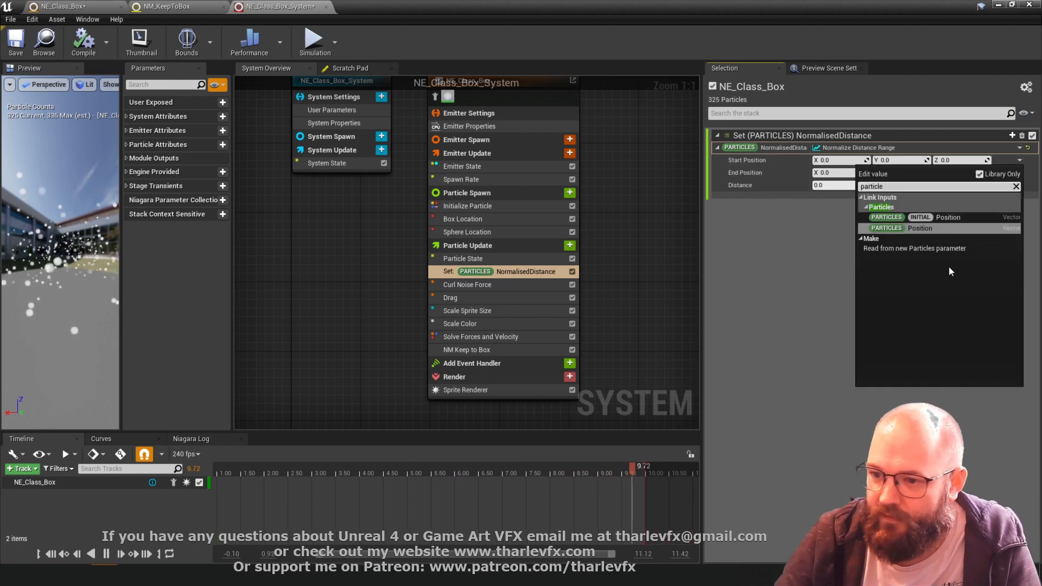
left_click(923, 228)
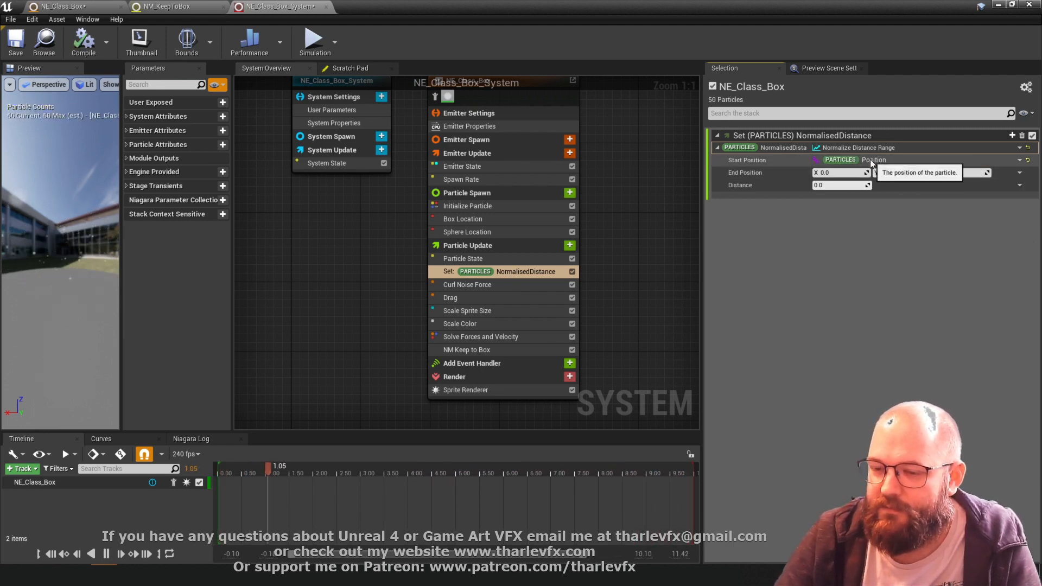
left_click(1020, 172)
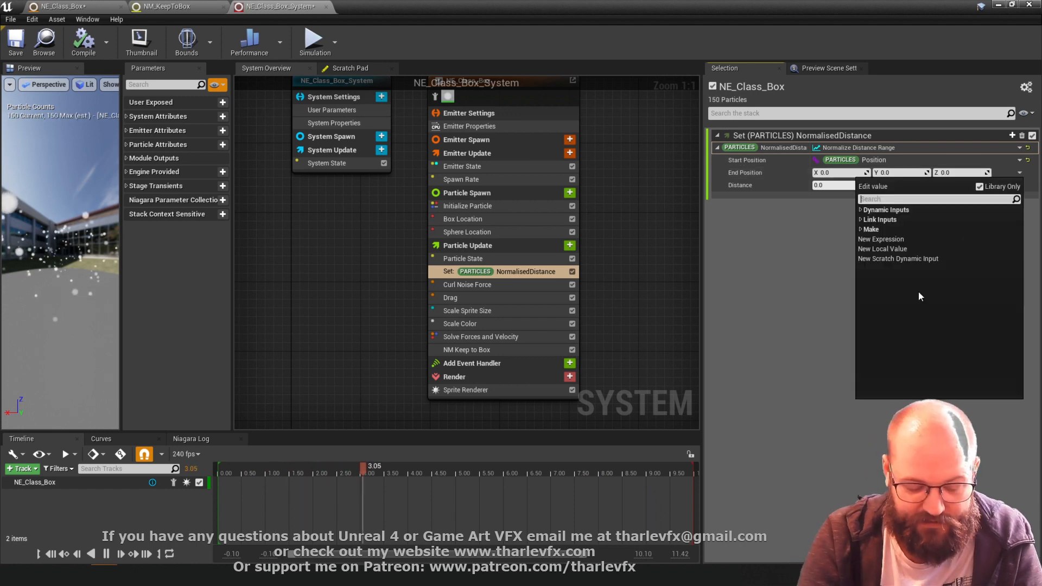
type("engin")
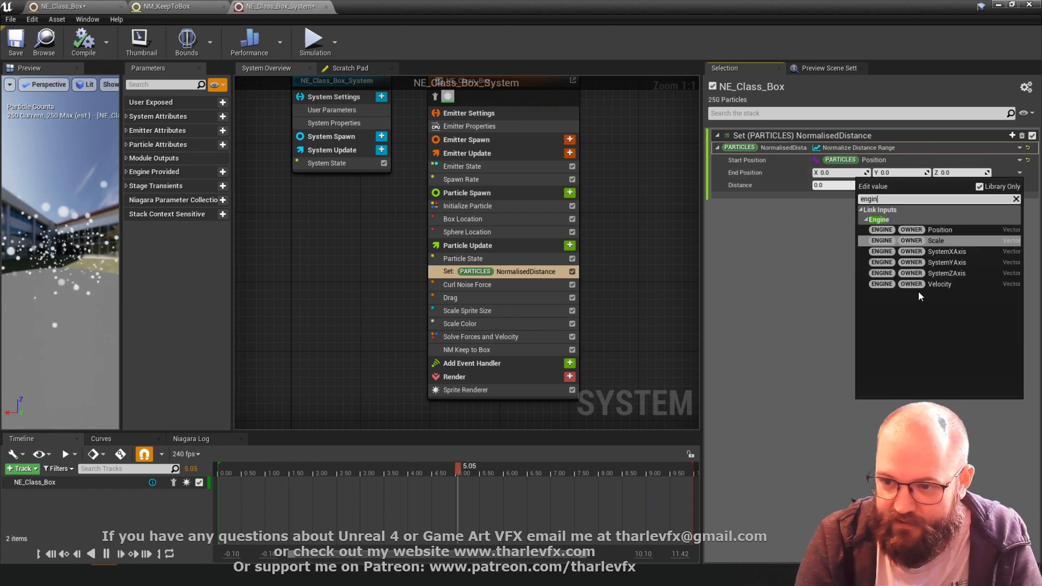
left_click(940, 230)
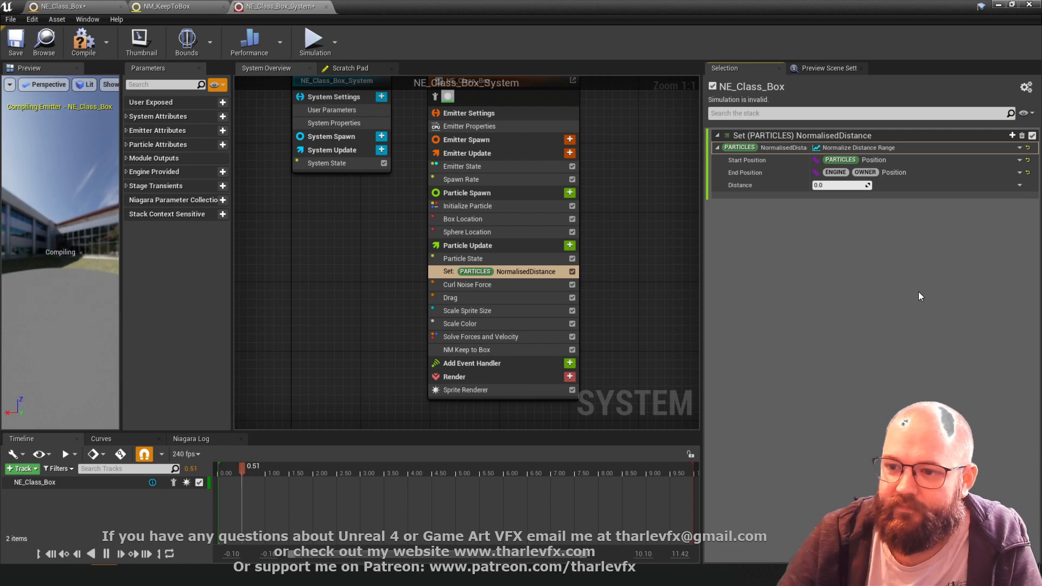
Check the NM Keep to Box module and set the Distance of NormalisedDistance's Normalize Distance Range to 250.
left_click(489, 351)
left_click_drag(491, 350, 503, 330)
left_click(543, 271)
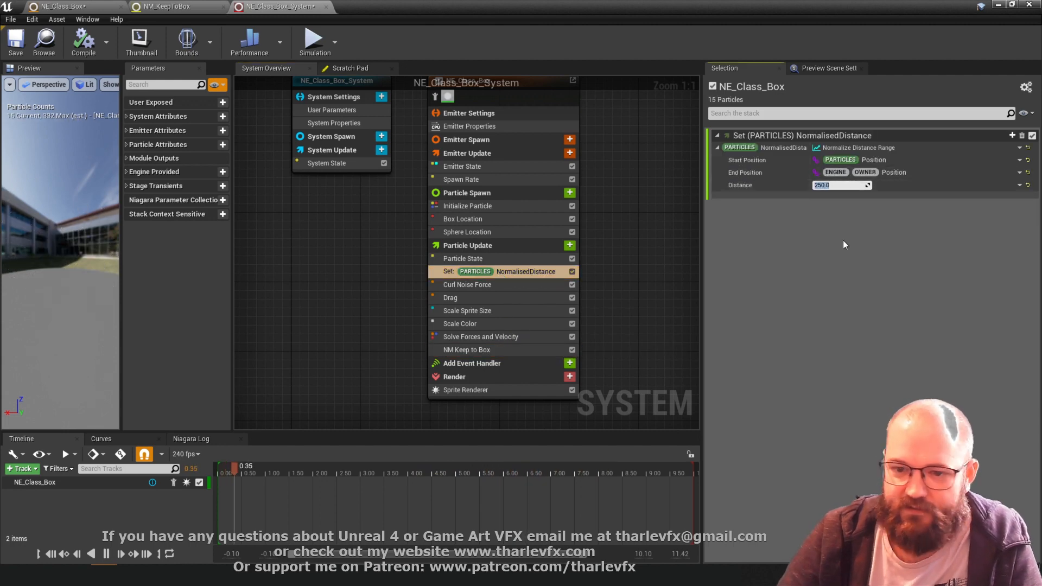
left_click(842, 185)
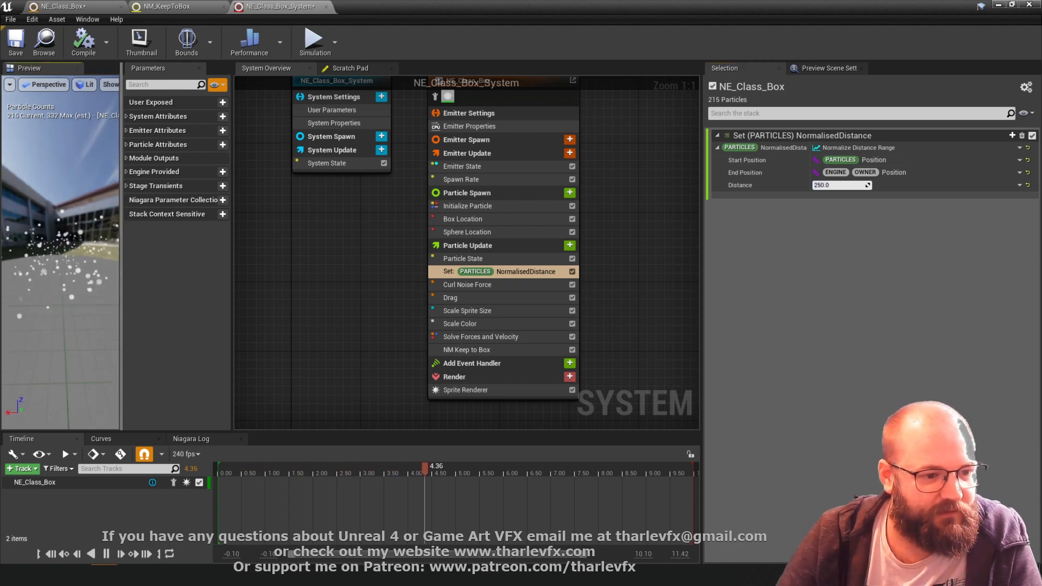
left_click_drag(69, 255, 68, 271)
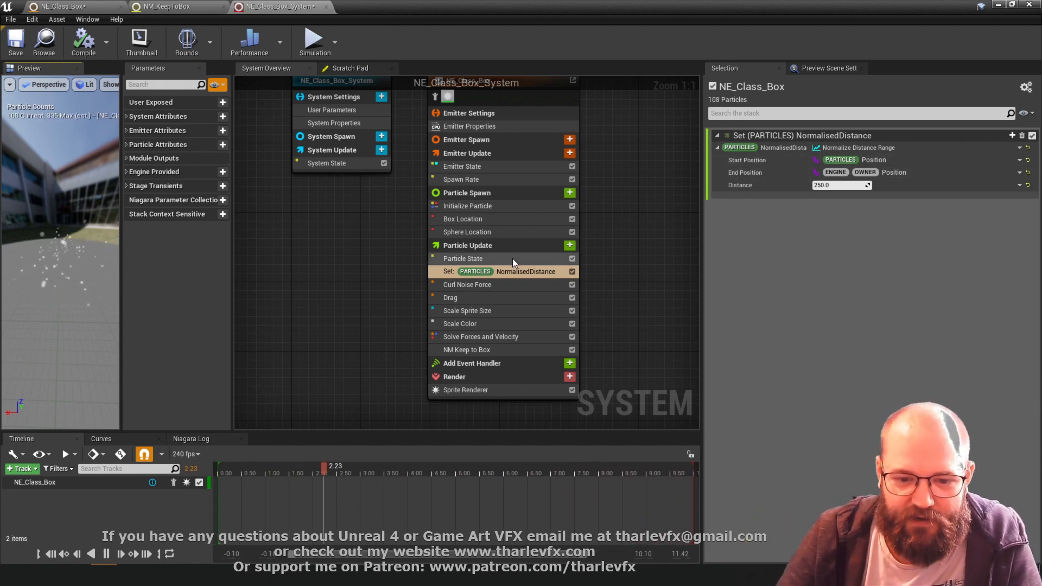
Add a second Scale Sprite Size module to Particle Update, place it directly below the existing one, and show its settings.
left_click(477, 245)
left_click(570, 245)
type("scale part")
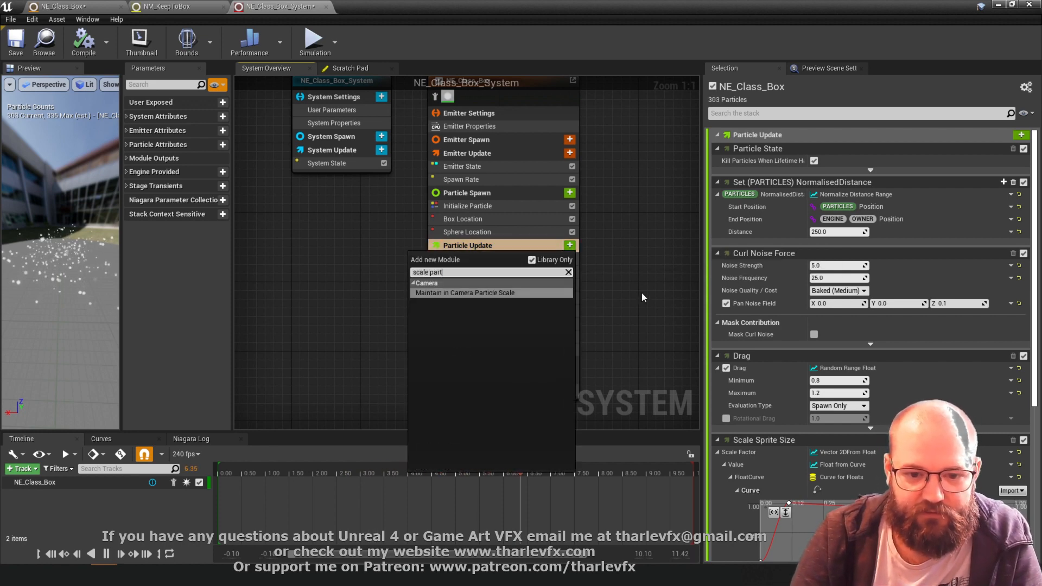
key("BackSpace")
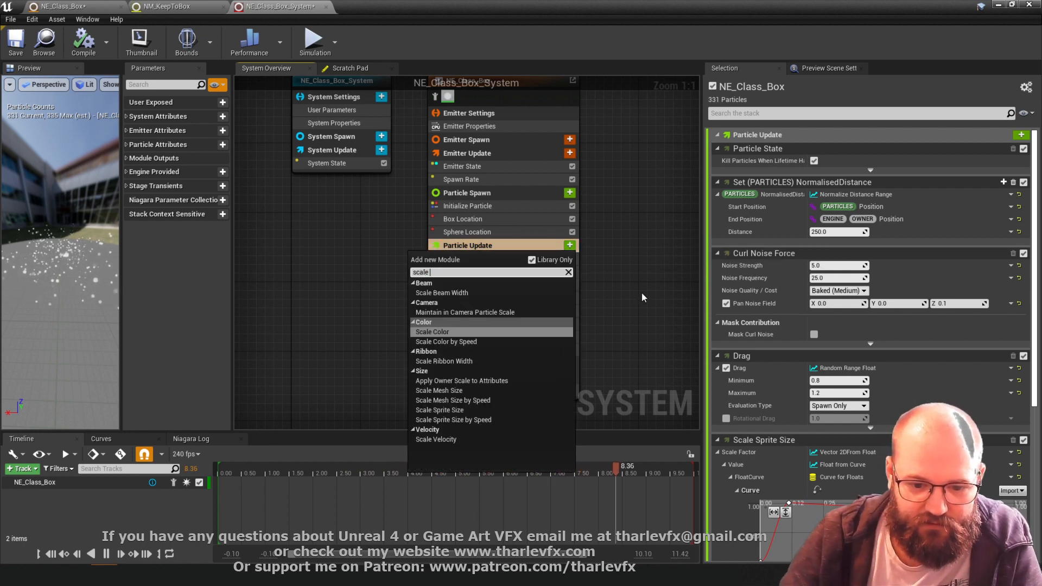
left_click(489, 410)
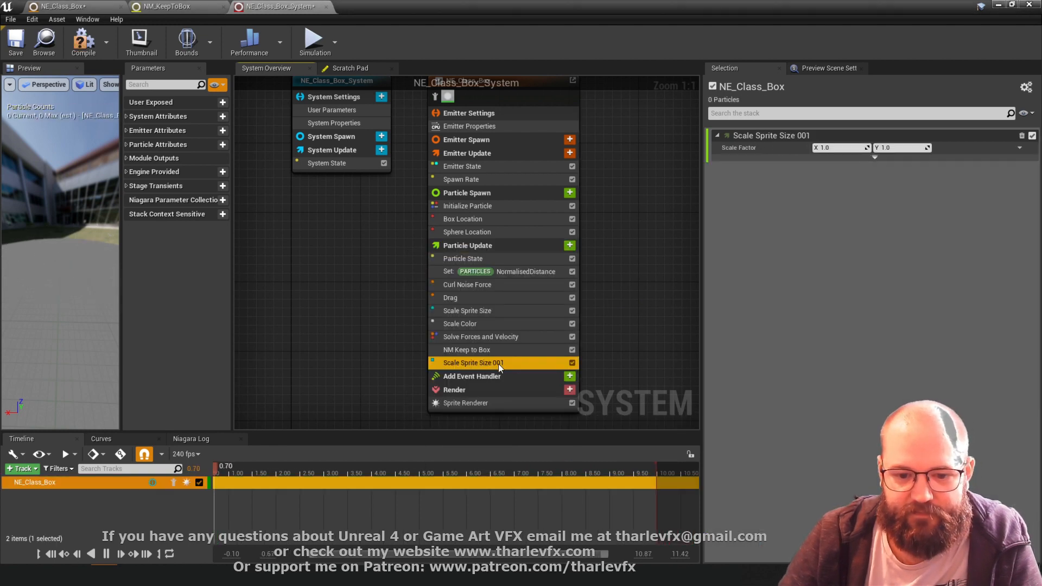
left_click_drag(499, 367, 493, 329)
left_click(495, 314)
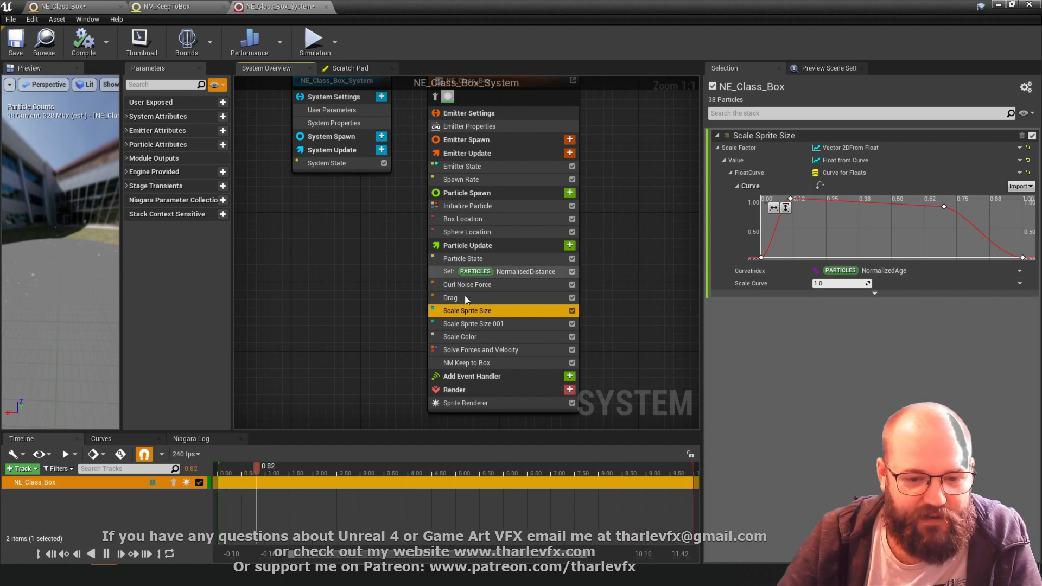
left_click(499, 325)
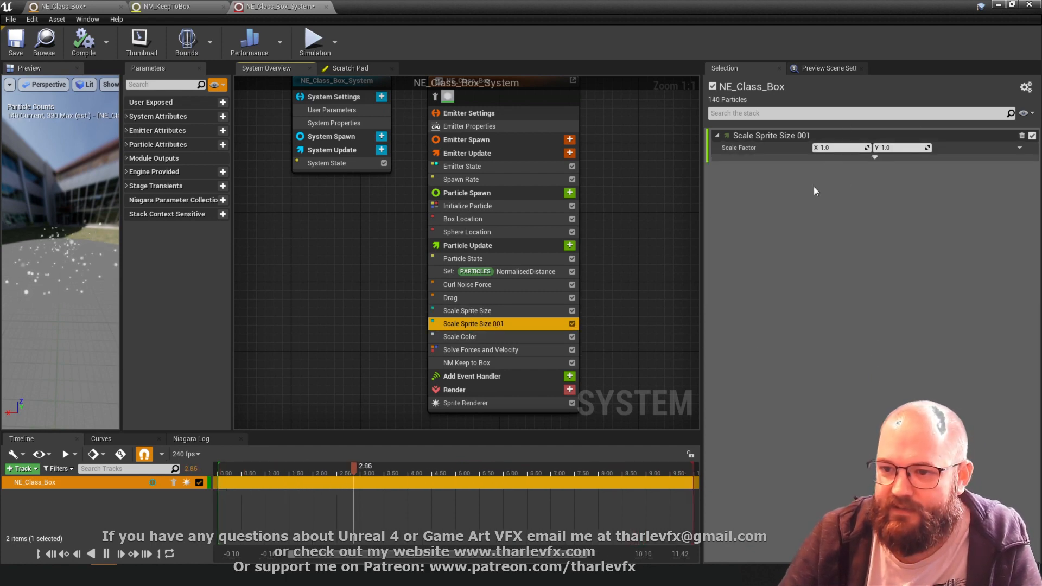
Drive Scale Sprite Size 001's Scale Factor with Vector 2D From Float, and its Value with Float from Curve.
left_click(1019, 148)
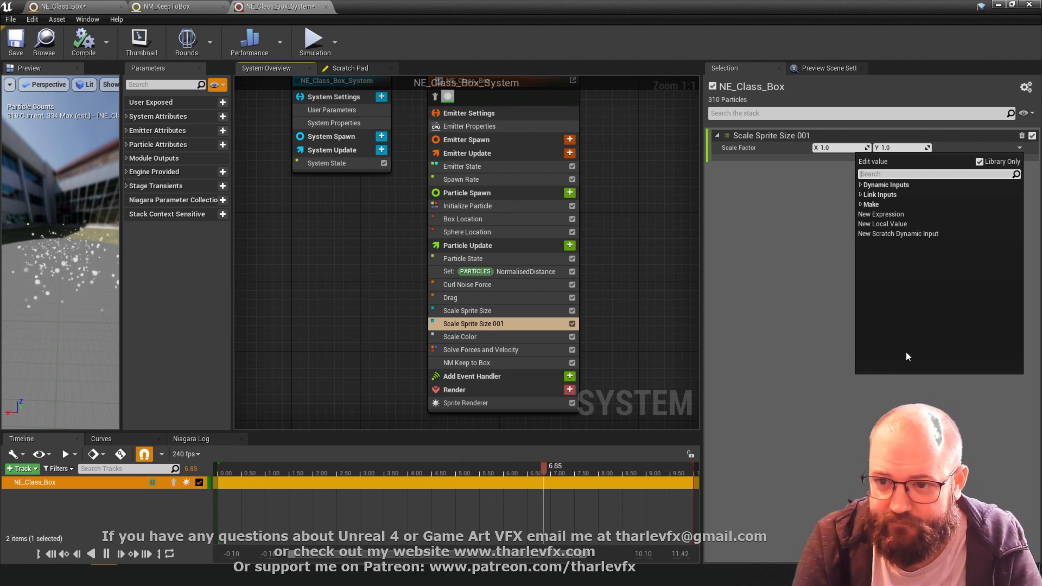
type("float")
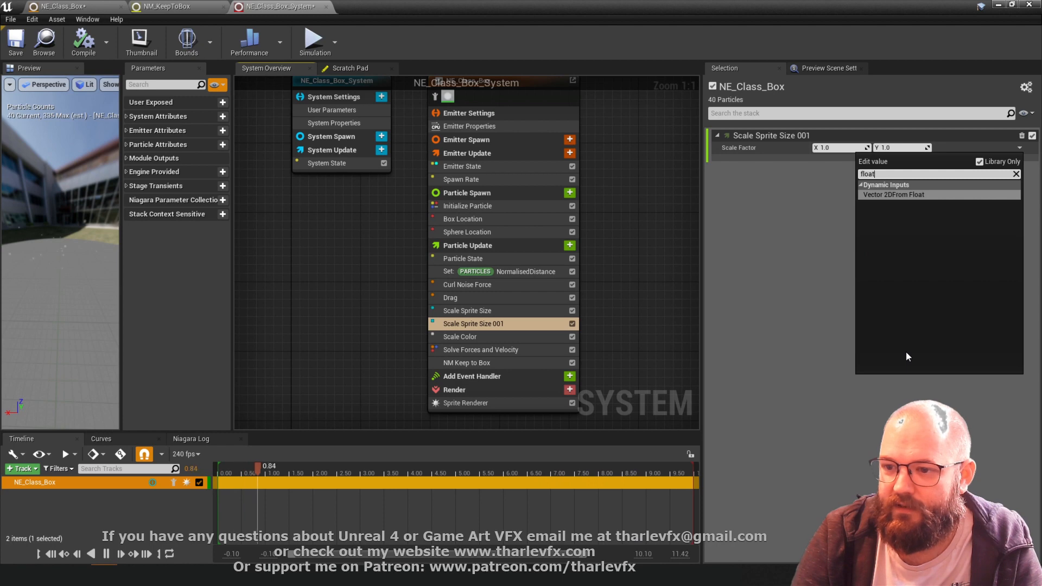
key("Return")
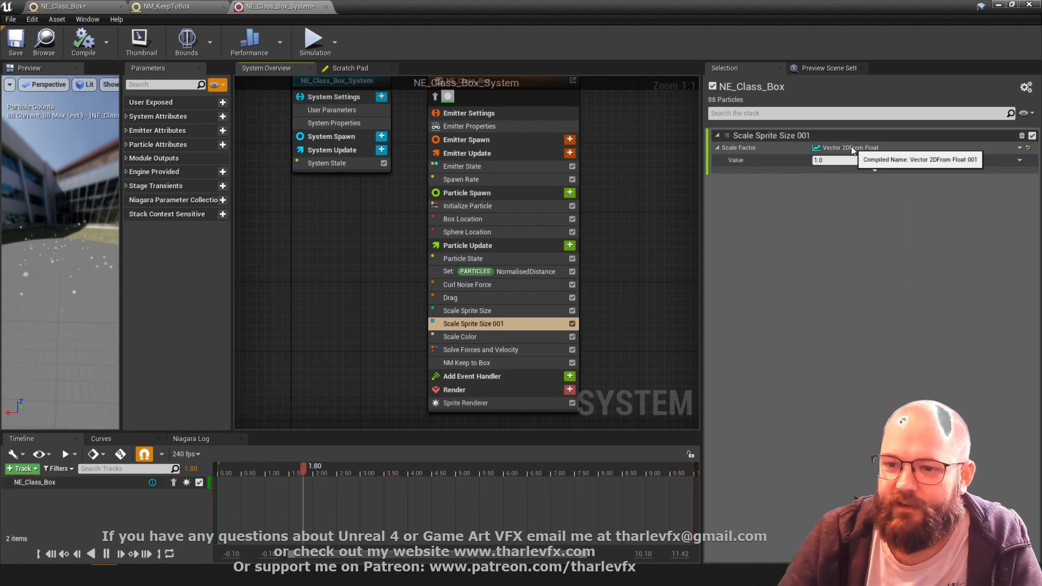
left_click(1021, 160)
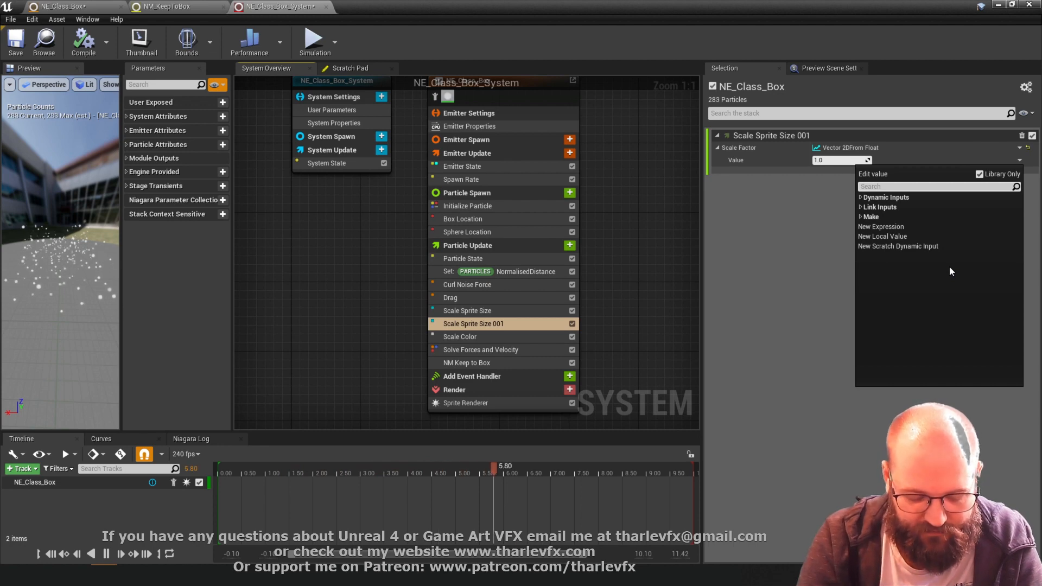
type("curve")
key("Return")
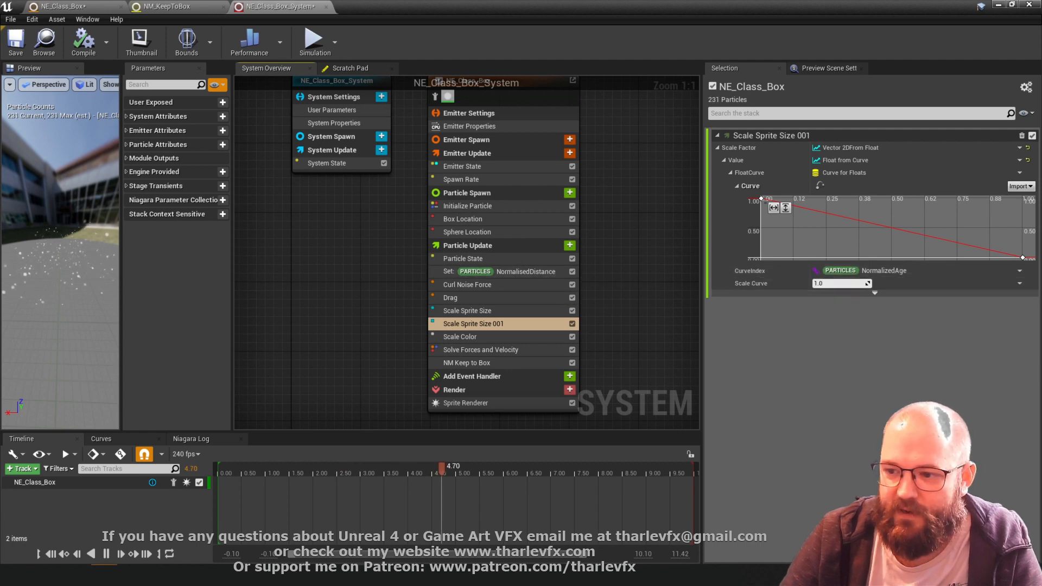
Link the curve's CurveIndex to the Particles NormalisedDistance parameter and view the particles in the preview.
left_click(1020, 283)
type("normal")
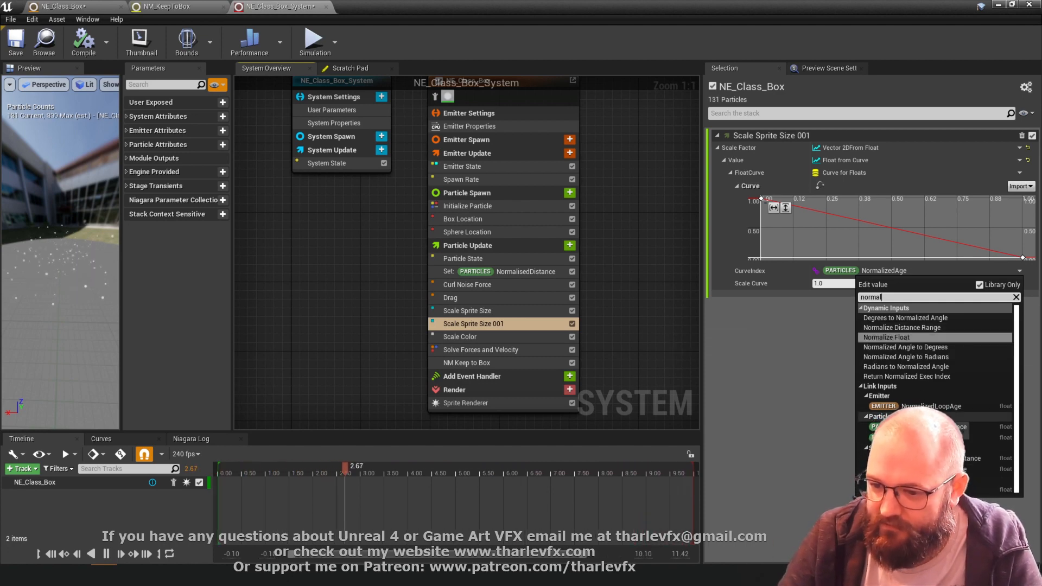
left_click(961, 431)
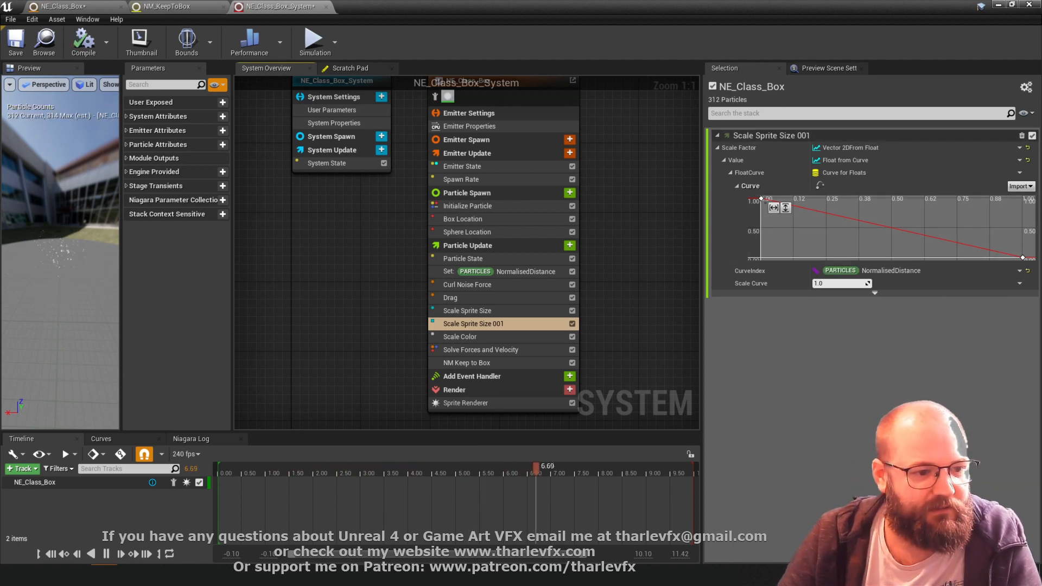
mouse_move(66, 255)
left_mouse_down()
mouse_move(74, 254)
mouse_move(67, 255)
left_mouse_up()
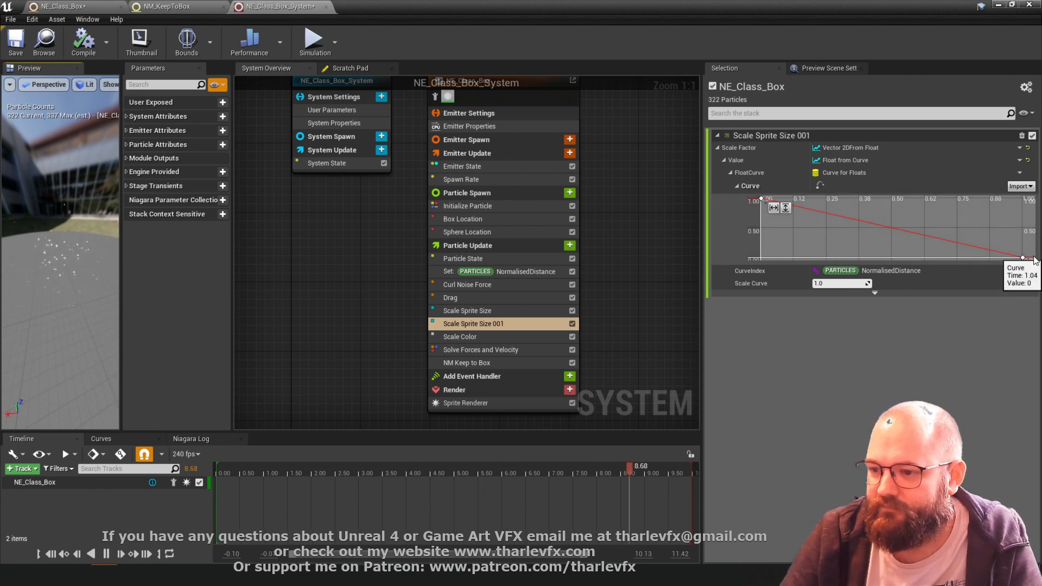
Add a smooth curve key at time about 0.51 and value about 0.97, then save the Niagara system.
left_click_drag(935, 220, 955, 206)
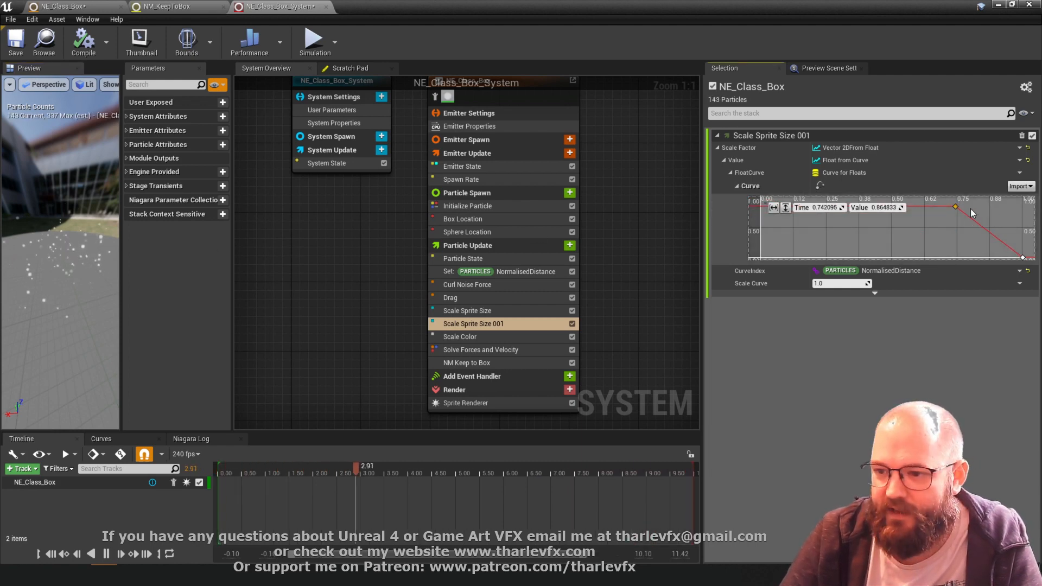
left_click_drag(956, 207, 894, 204)
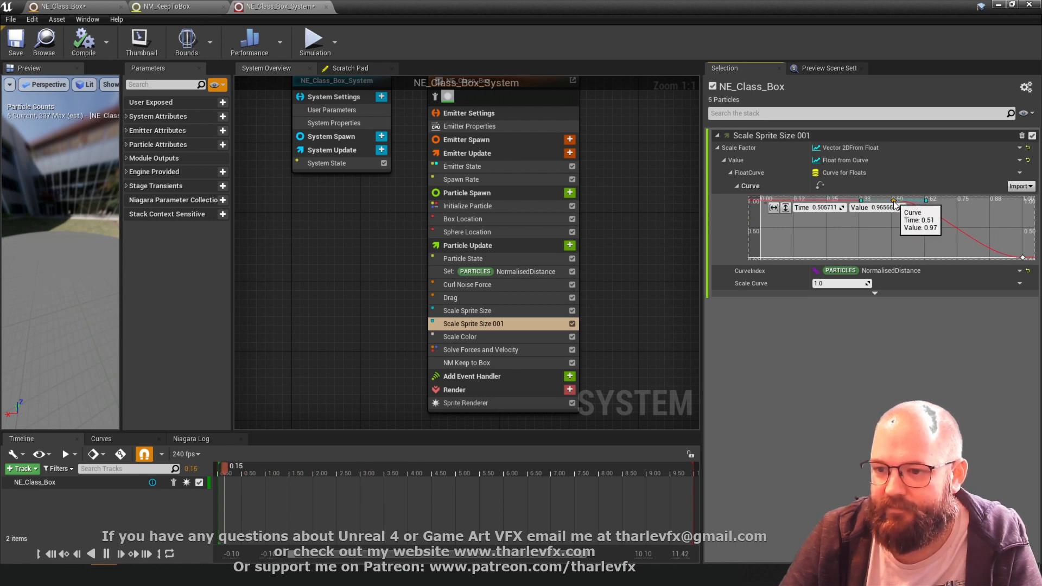
left_click(914, 237)
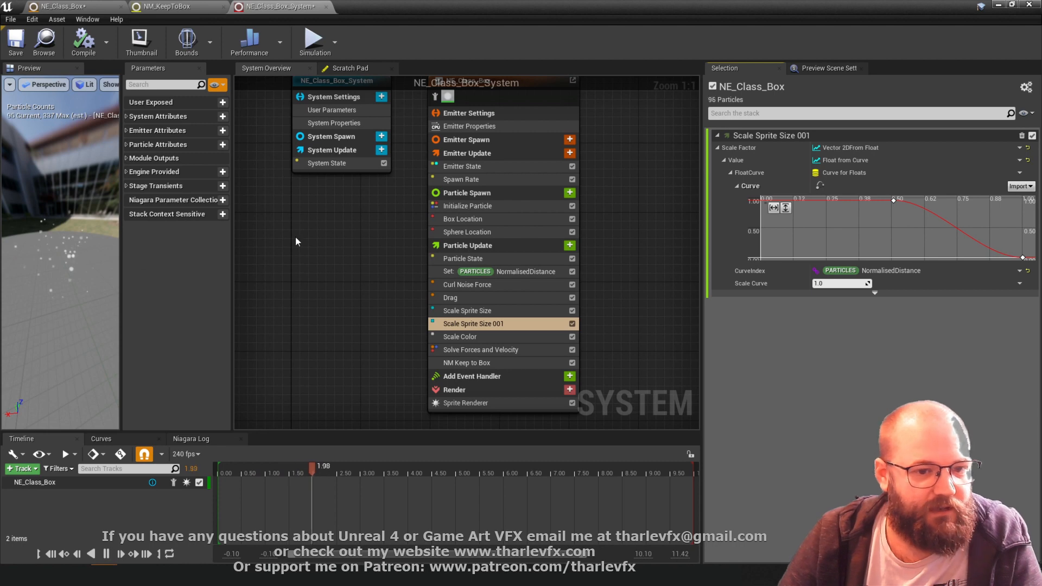
left_click(16, 41)
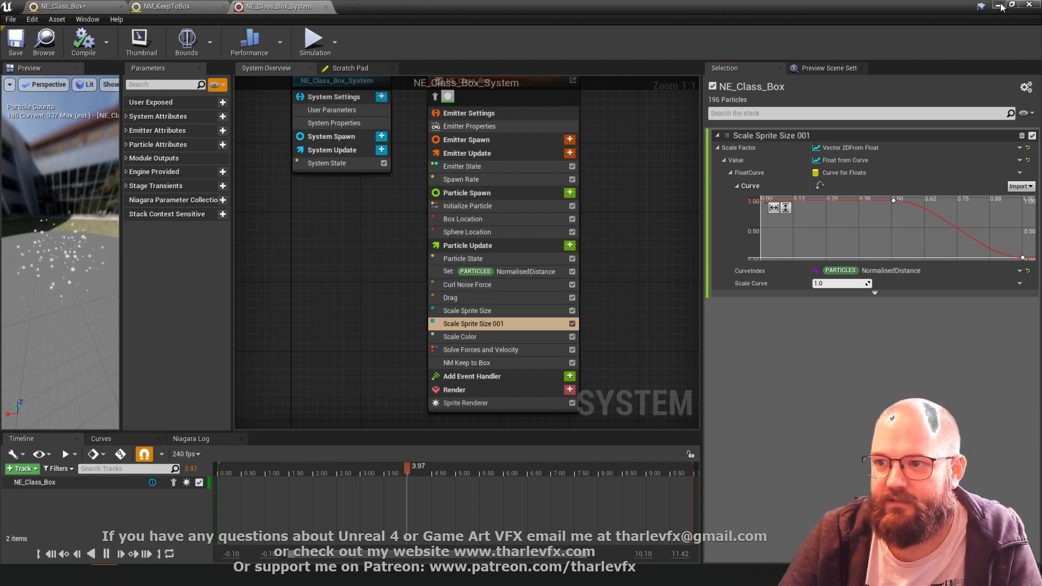
Play the level, run the character forward through the particles to test the distance scaling, and stop the session.
left_click(999, 6)
left_click(621, 40)
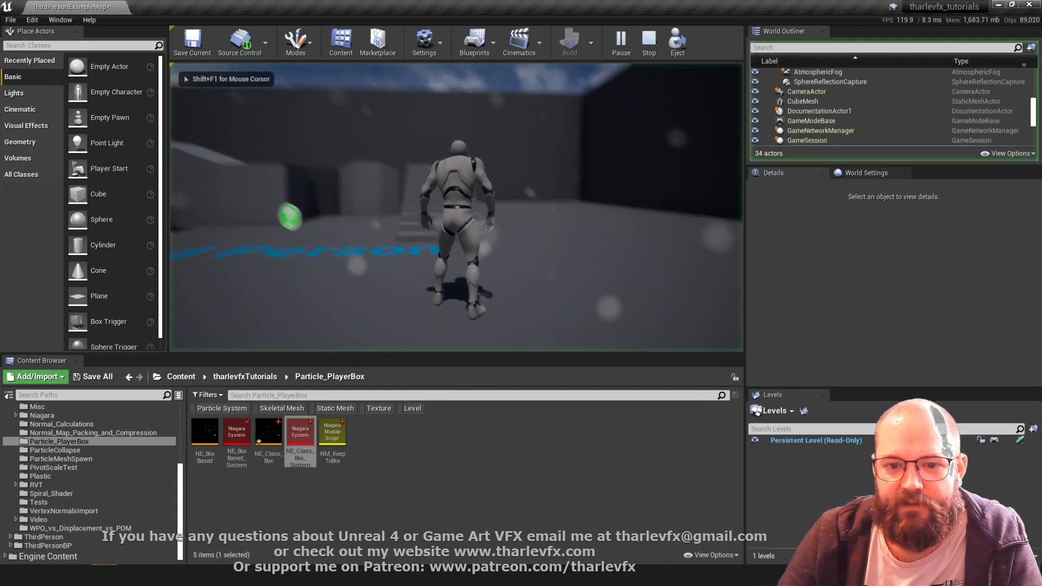
key("w")
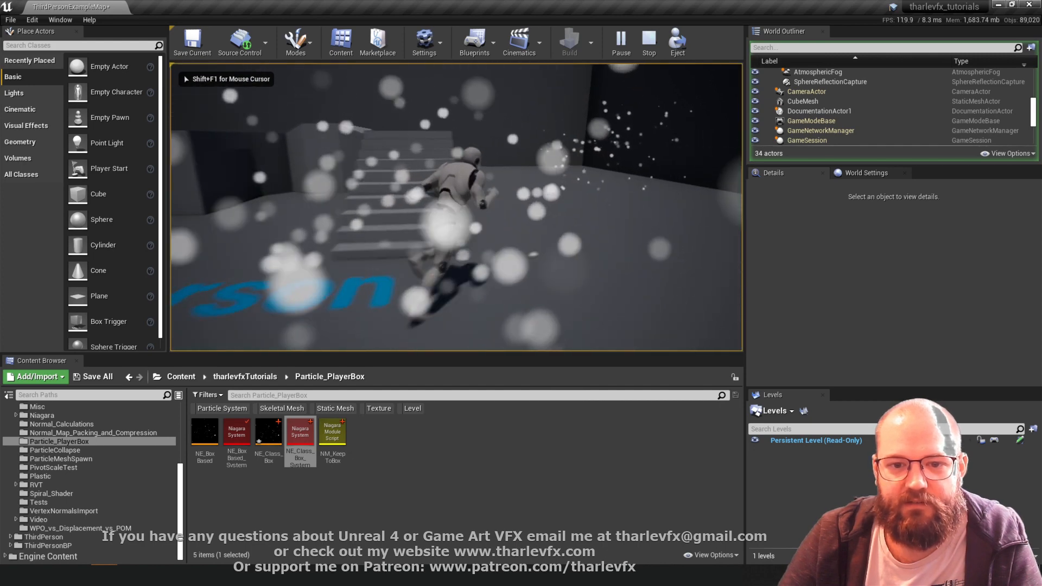
key("Escape")
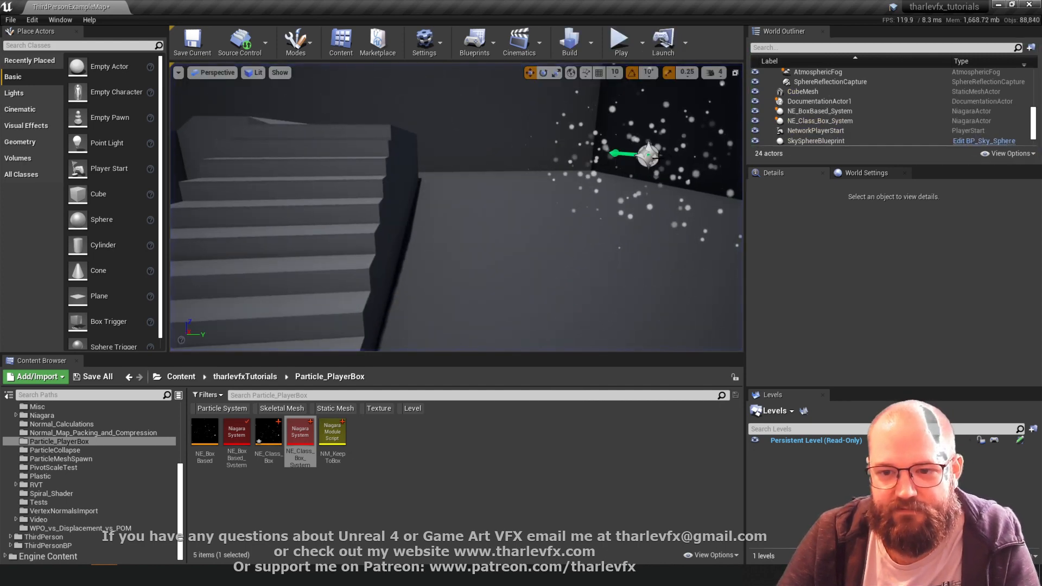
Focus on the NE_Class_Box_System actor in the level and move it back and forth along its Y axis to test the particles.
left_click(647, 155)
key("f")
left_click_drag(478, 208, 679, 211, "alt")
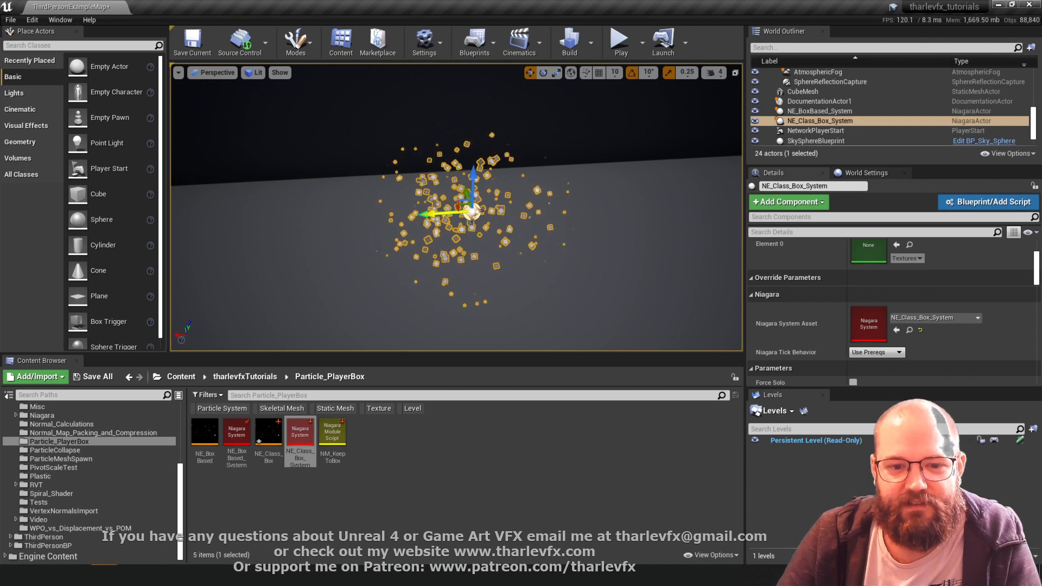
left_click_drag(326, 220, 350, 212)
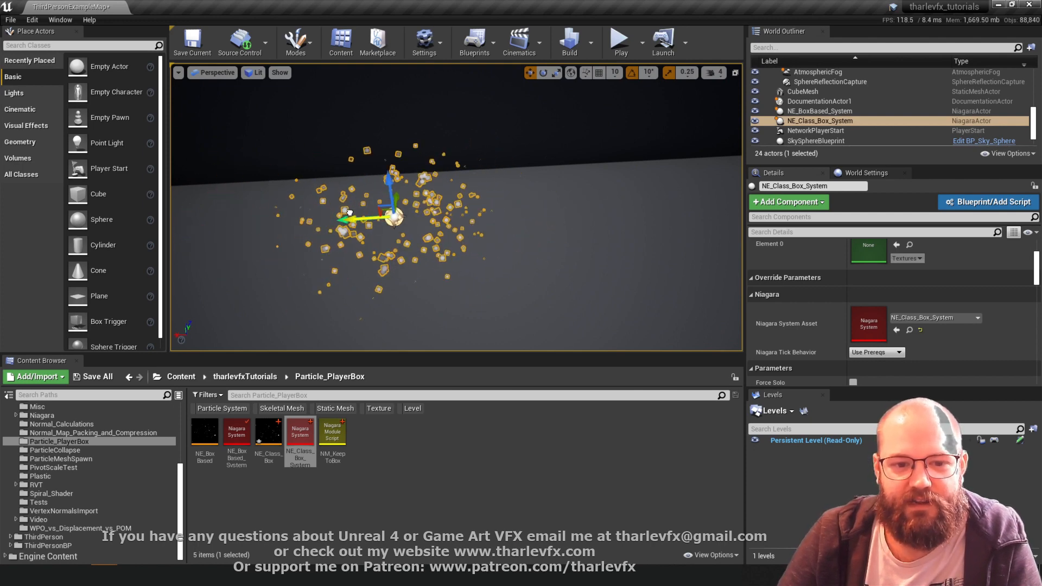
left_click_drag(507, 208, 440, 206)
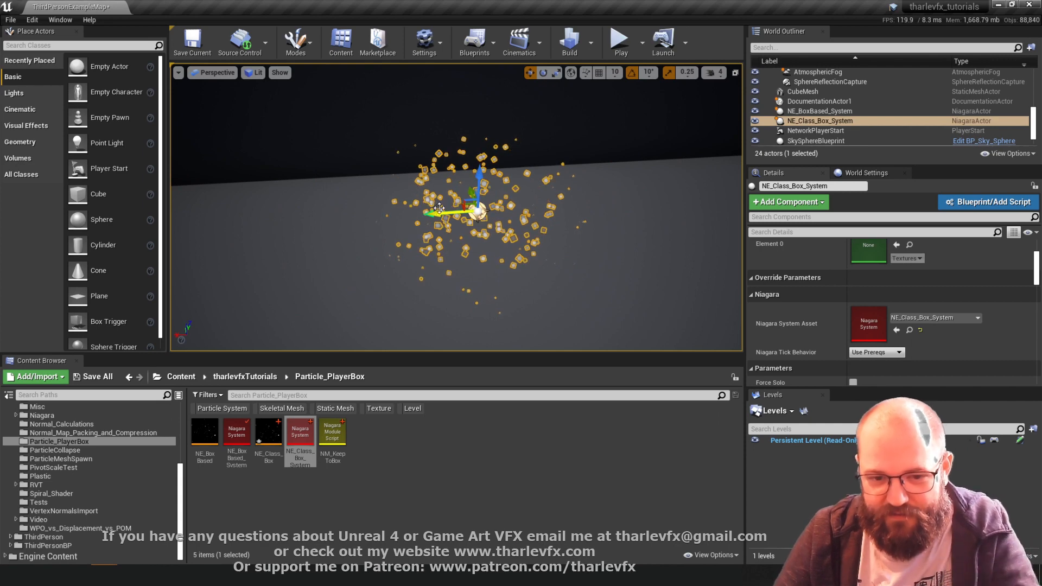
Reposition the NE_Class_Box_System actor on the arena floor, including along its X axis, to check particle wrapping from a wider view.
left_click_drag(357, 219, 309, 249)
mouse_move(494, 238)
left_mouse_down()
mouse_move(424, 242)
mouse_move(584, 228)
mouse_move(500, 235)
left_mouse_up()
right_click_drag(500, 235, 581, 266)
left_click_drag(500, 235, 580, 233, "alt")
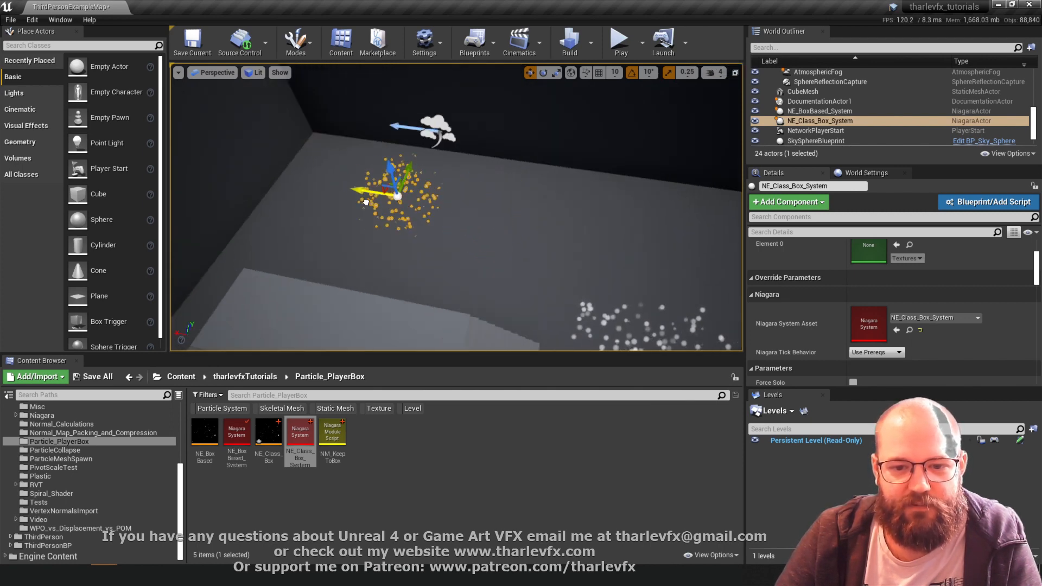
left_click_drag(366, 202, 479, 170)
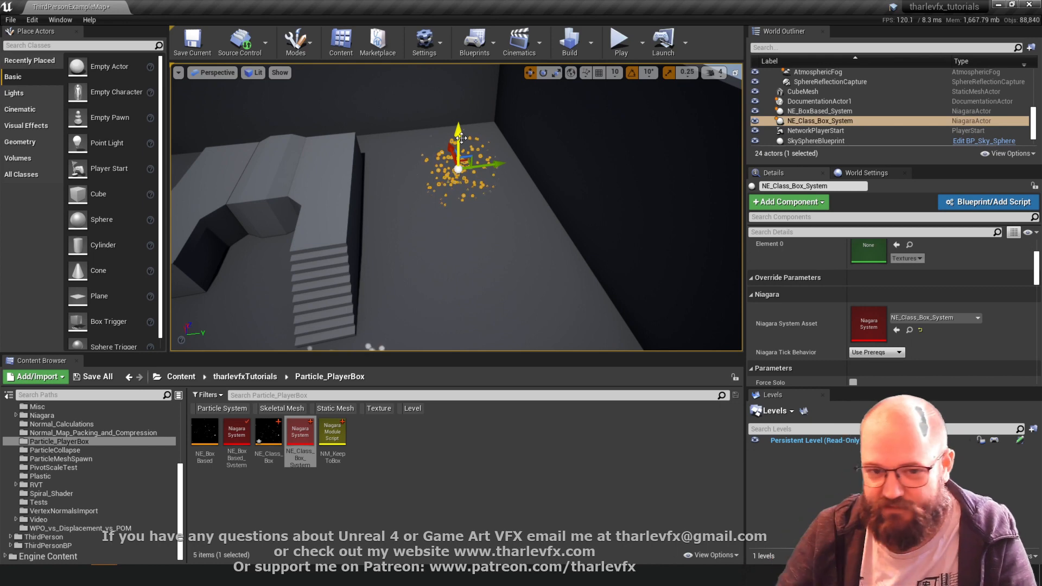
mouse_move(454, 169)
left_mouse_down()
mouse_move(421, 172)
mouse_move(489, 174)
mouse_move(395, 170)
mouse_move(472, 164)
left_mouse_up()
left_click_drag(371, 168, 467, 172, "alt")
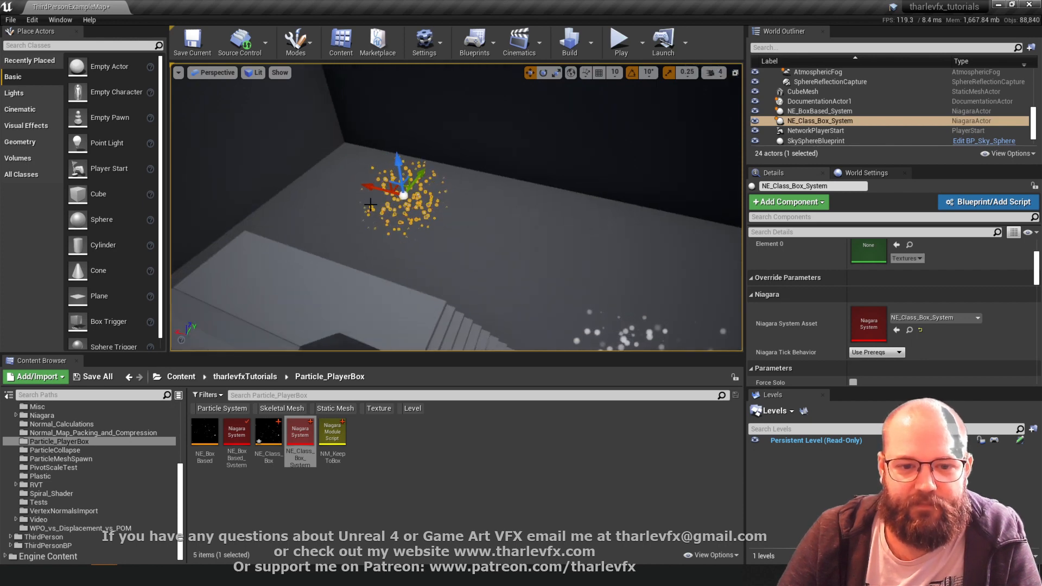
left_click_drag(378, 190, 455, 218)
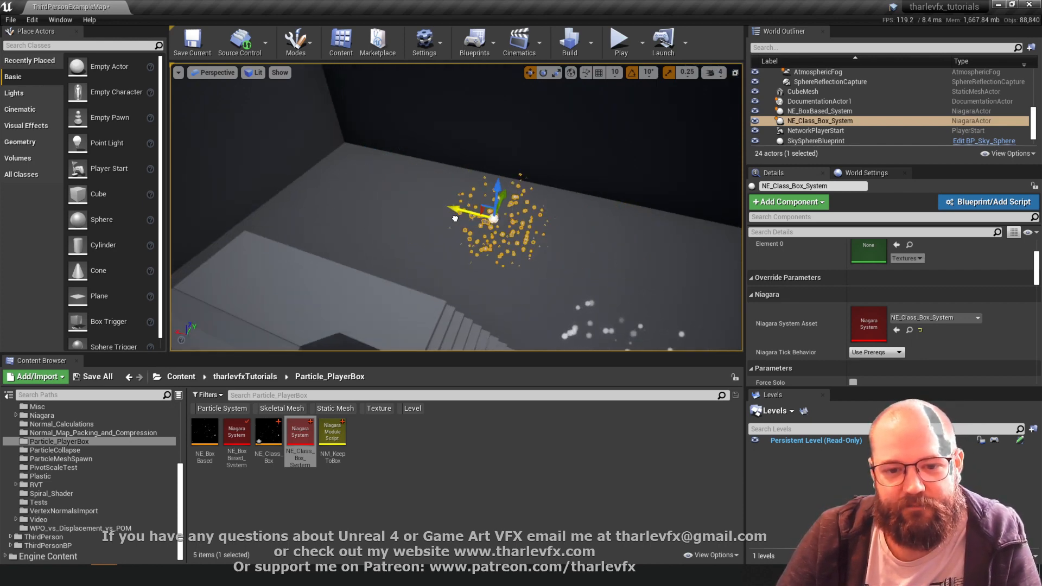
Check the particles without the selection outline, then reselect the NE_Class_Box_System actor and move it along its X axis.
left_click(531, 253)
key("Escape")
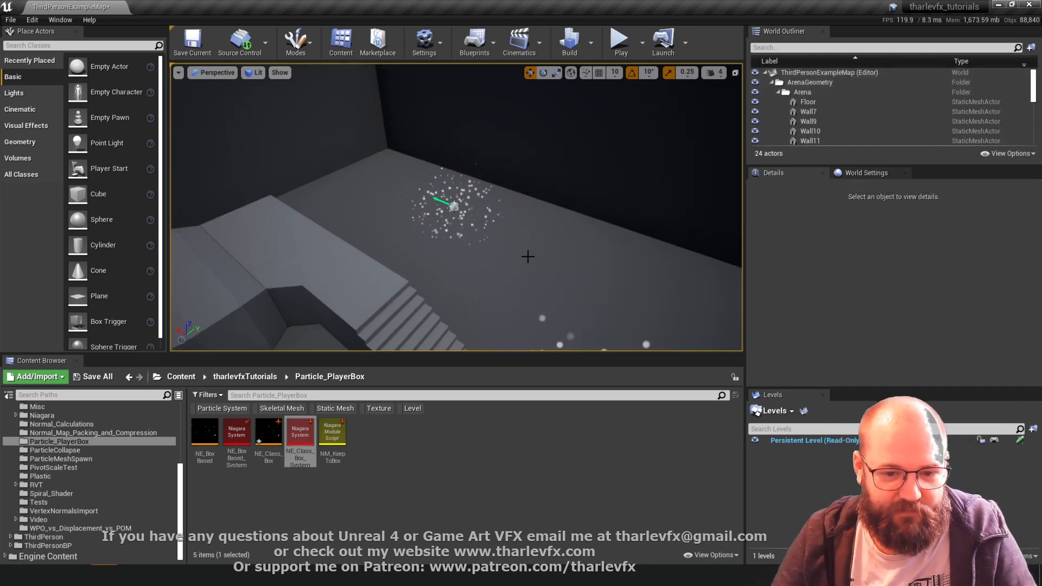
left_click(455, 207)
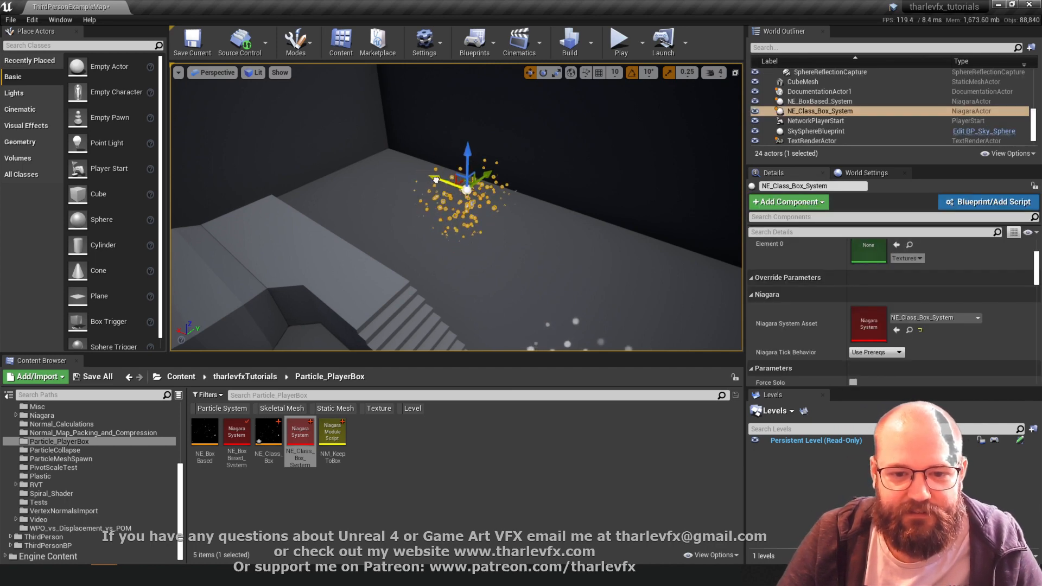
left_click_drag(436, 179, 470, 194)
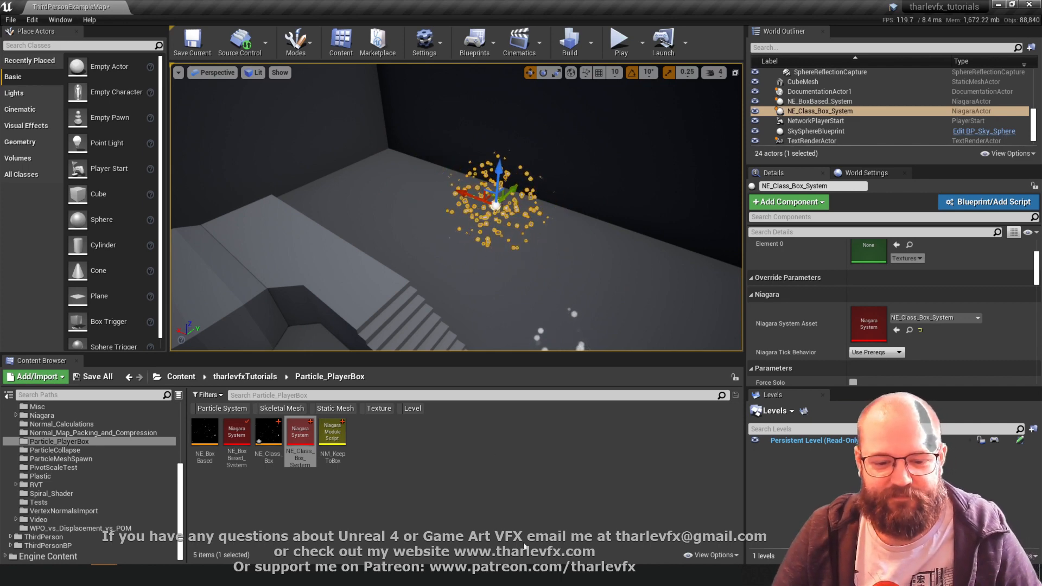
left_click(515, 496)
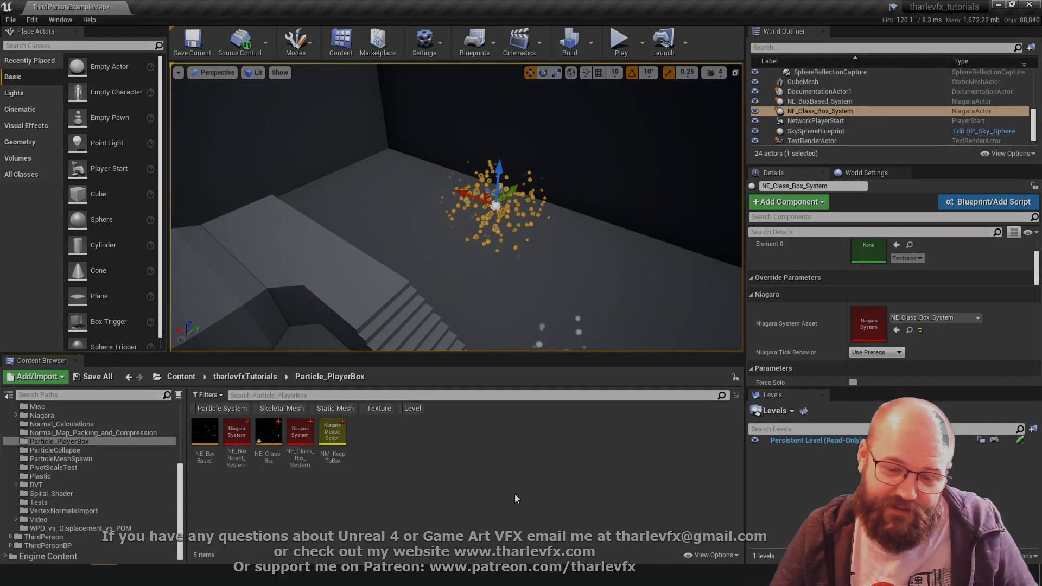